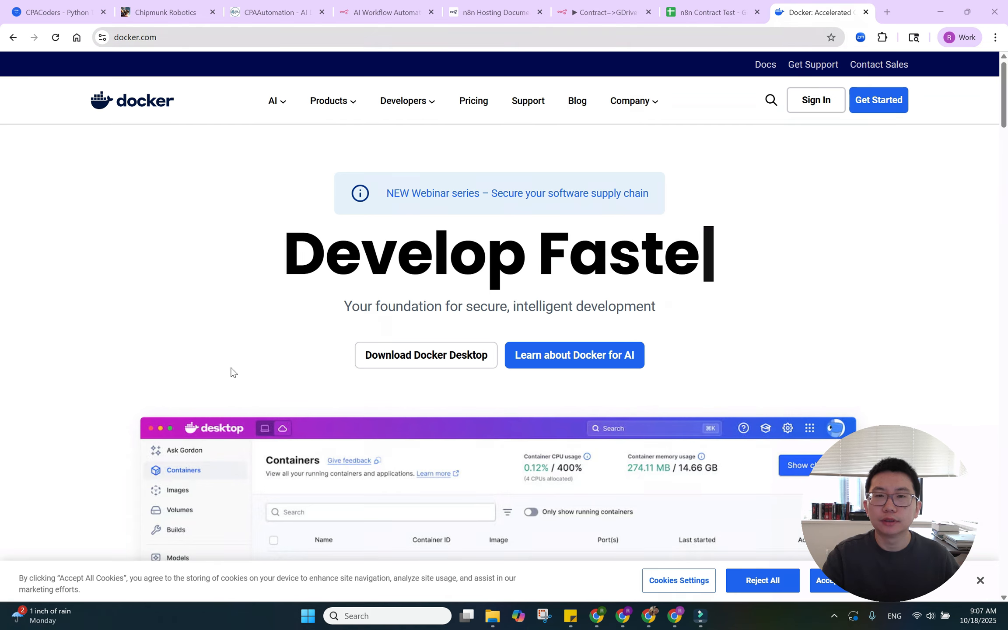
Switch from the Docker website to the Docker Desktop app running in the background.
mouse_move(419, 370)
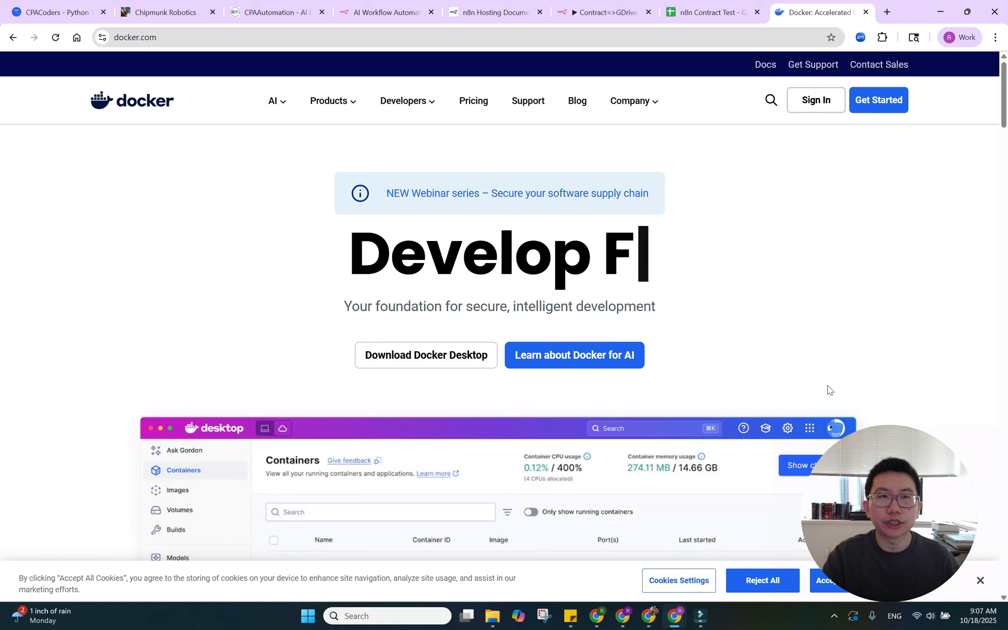
left_click(834, 615)
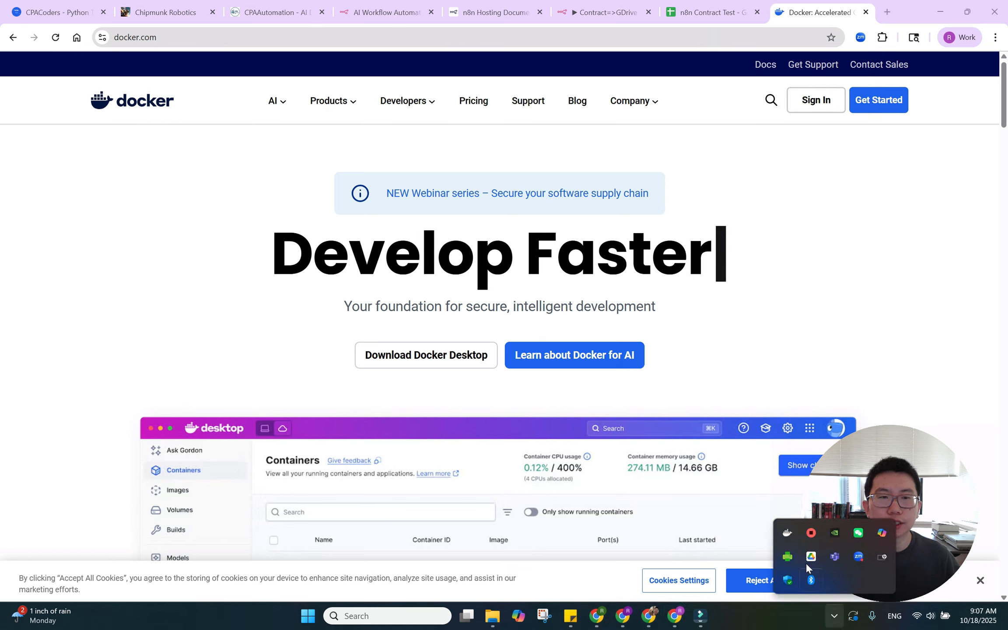
left_click(786, 538)
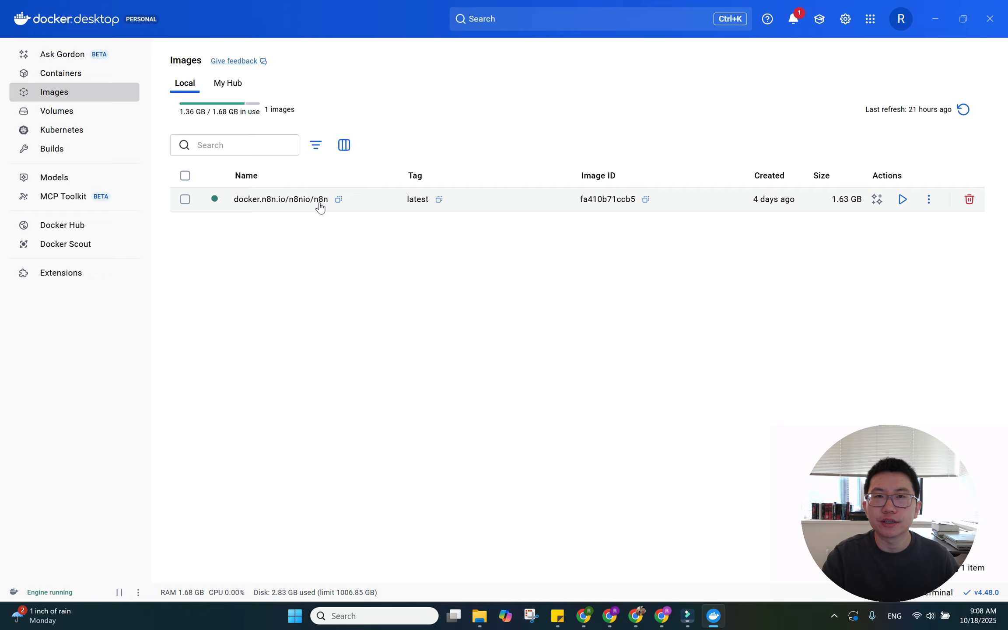
Search Docker Desktop for n8n, view the pull option of the n8nio/n8n image, and close the search.
left_click(521, 18)
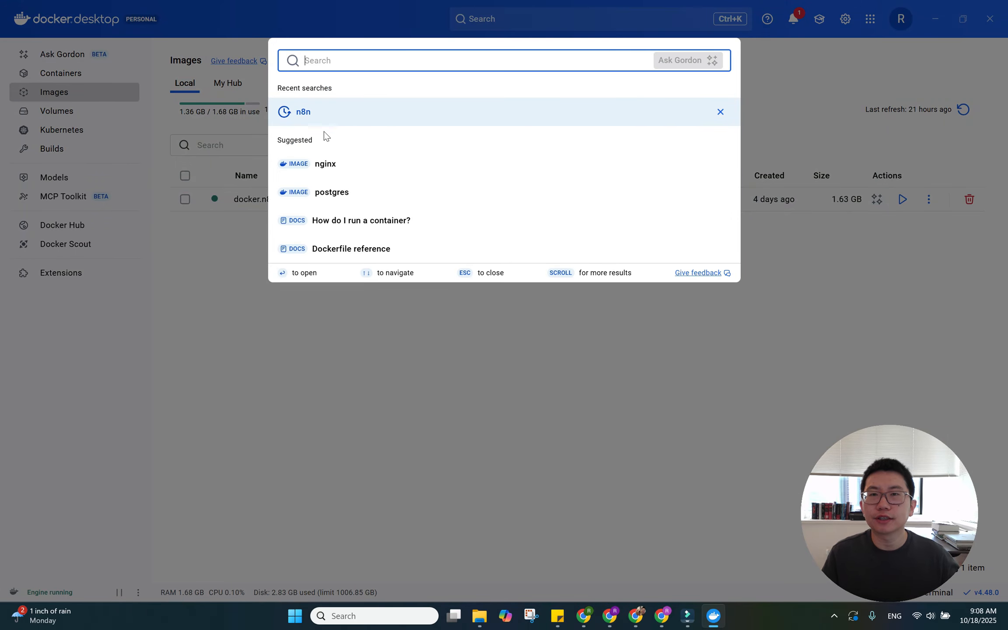
left_click(315, 123)
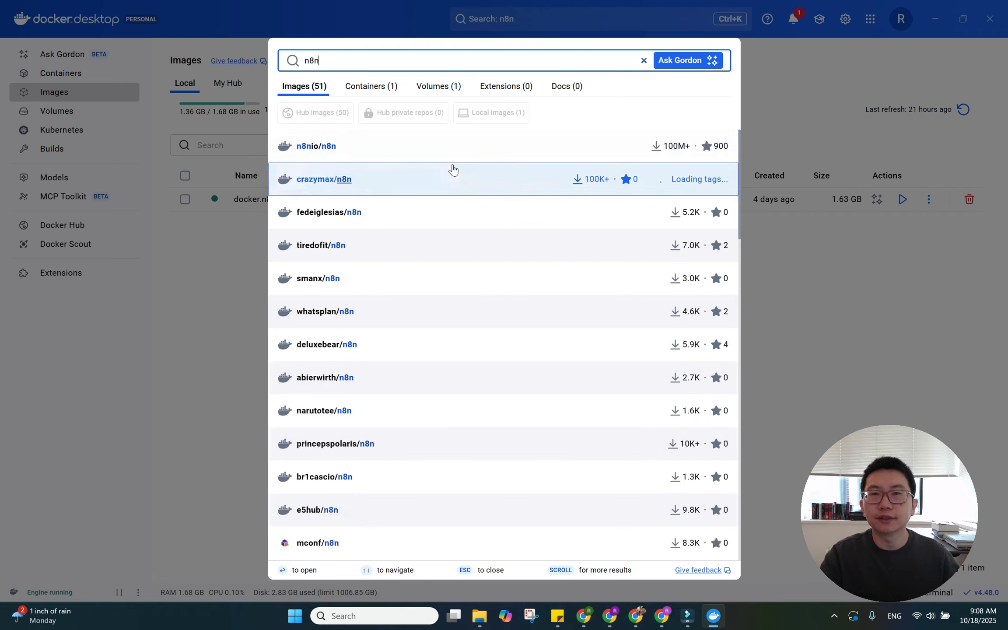
mouse_move(429, 151)
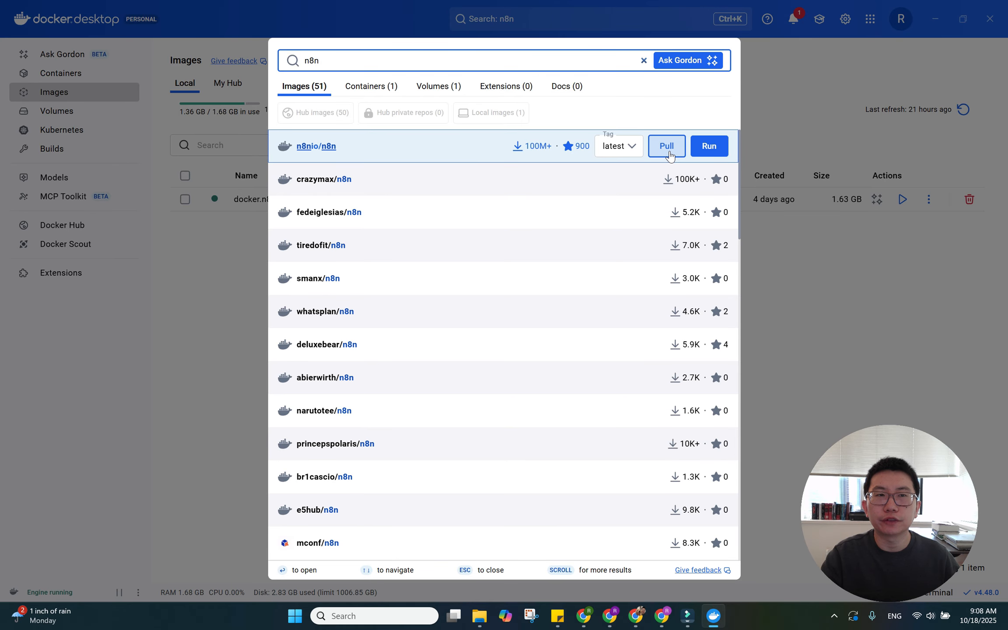
left_click(808, 275)
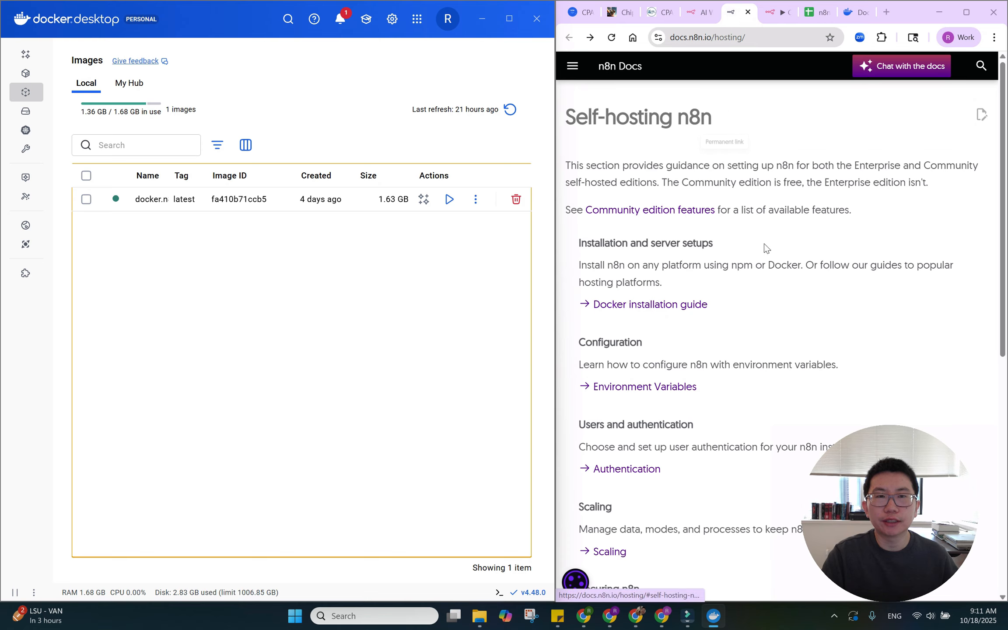
Open the Docker installation guide in the n8n docs and bring the Starting n8n commands into view.
left_click(626, 311)
scroll(715, 291, "down", 5)
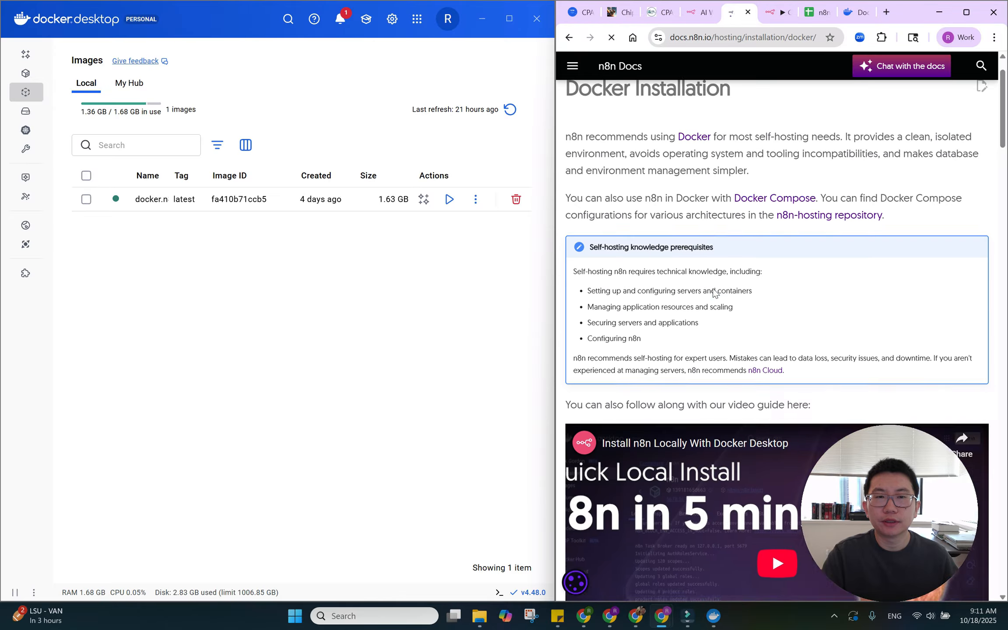
scroll(696, 306, "down", 3)
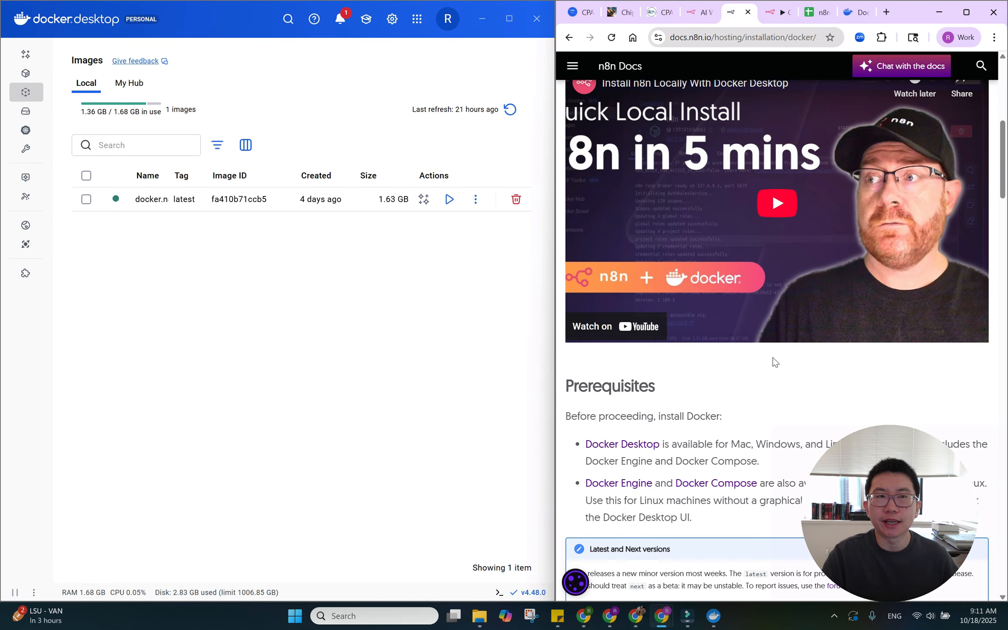
scroll(773, 357, "down", 10)
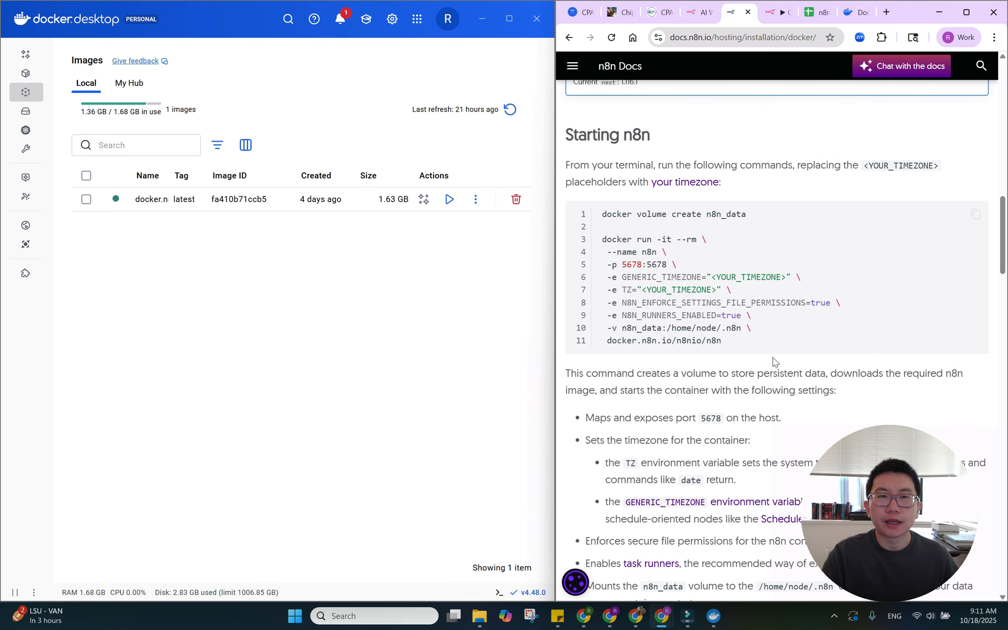
scroll(773, 358, "up", 2)
left_click_drag(696, 307, 596, 225)
left_click(760, 188)
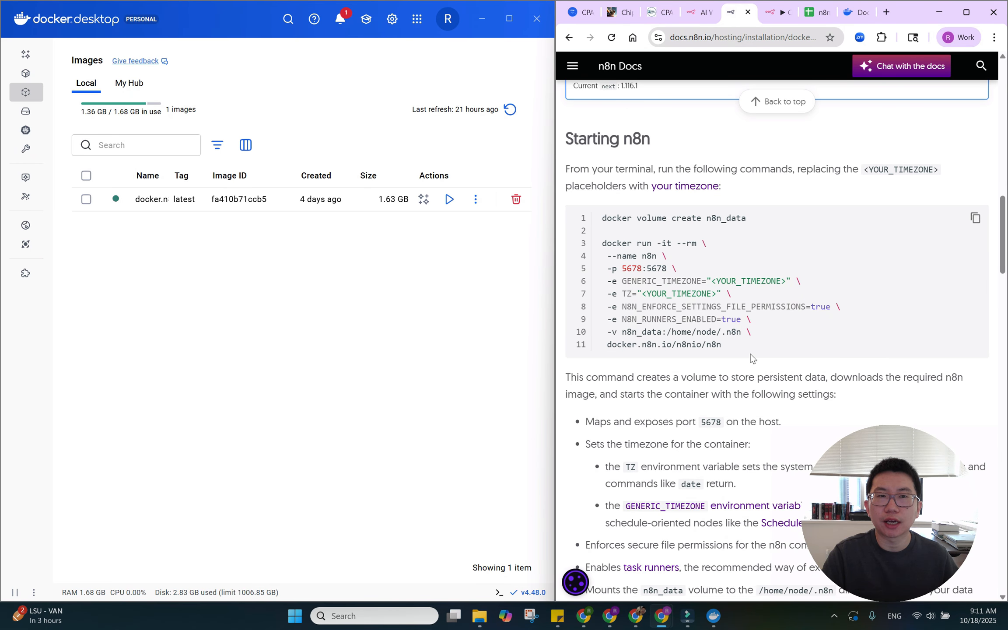
Set up a new container from the local n8n image with optional settings and name it "n8n testing experiment".
left_click(463, 312)
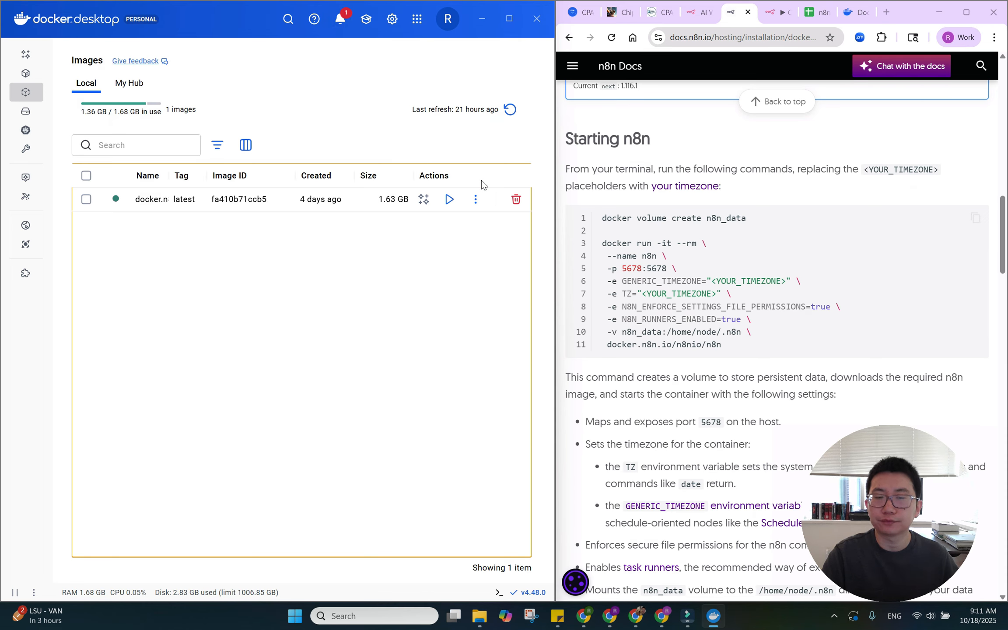
left_click(450, 199)
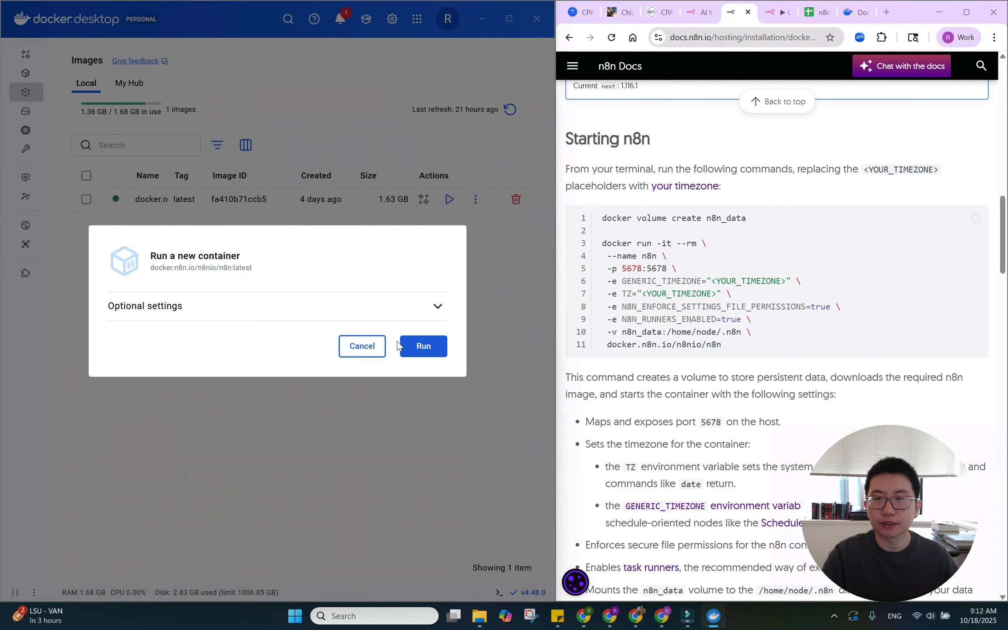
left_click(394, 309)
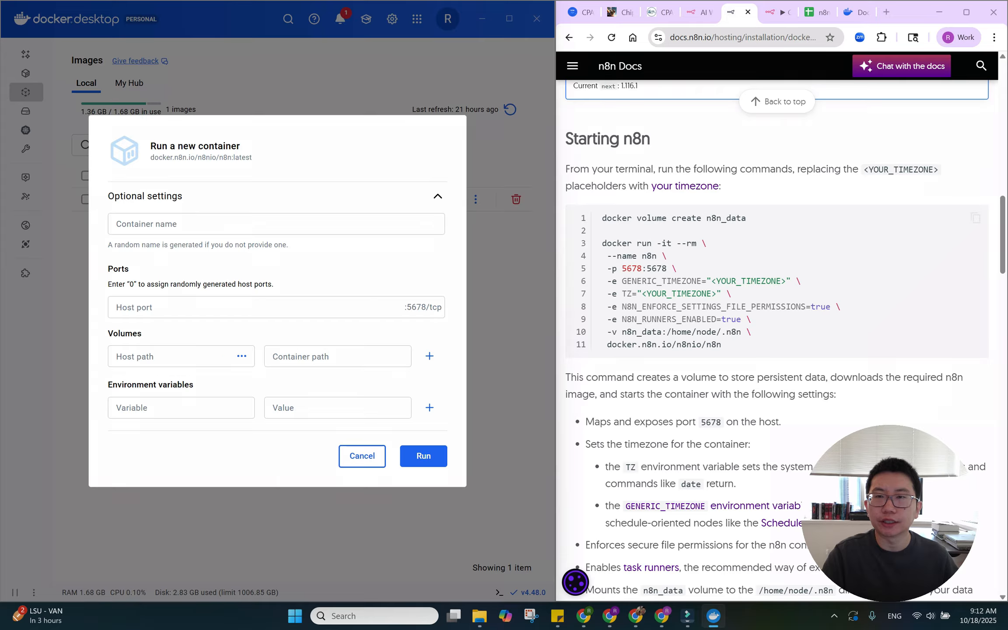
left_click(200, 225)
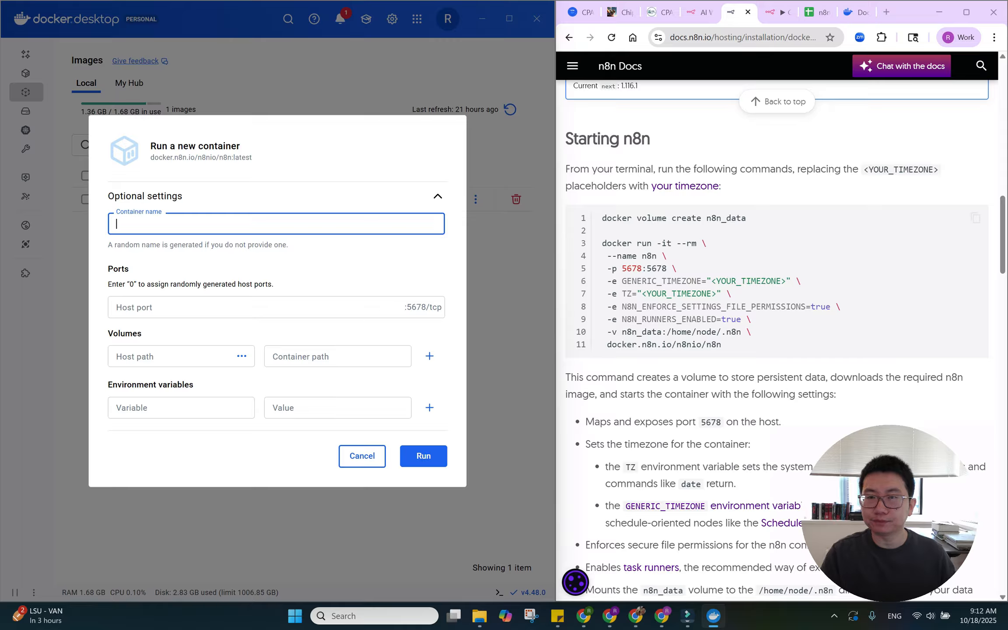
type("n8n")
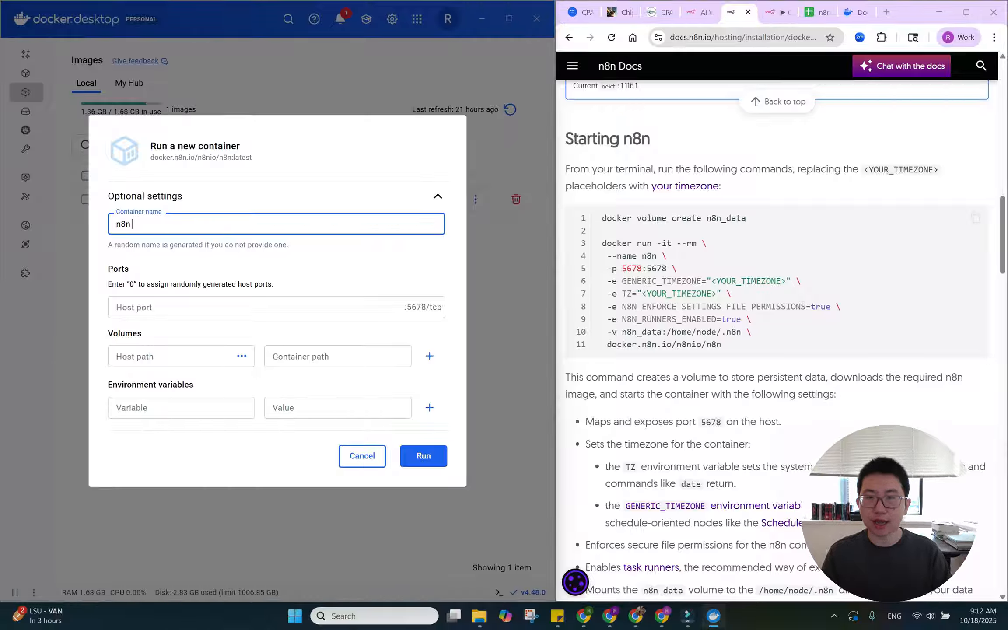
type(" testing experiment")
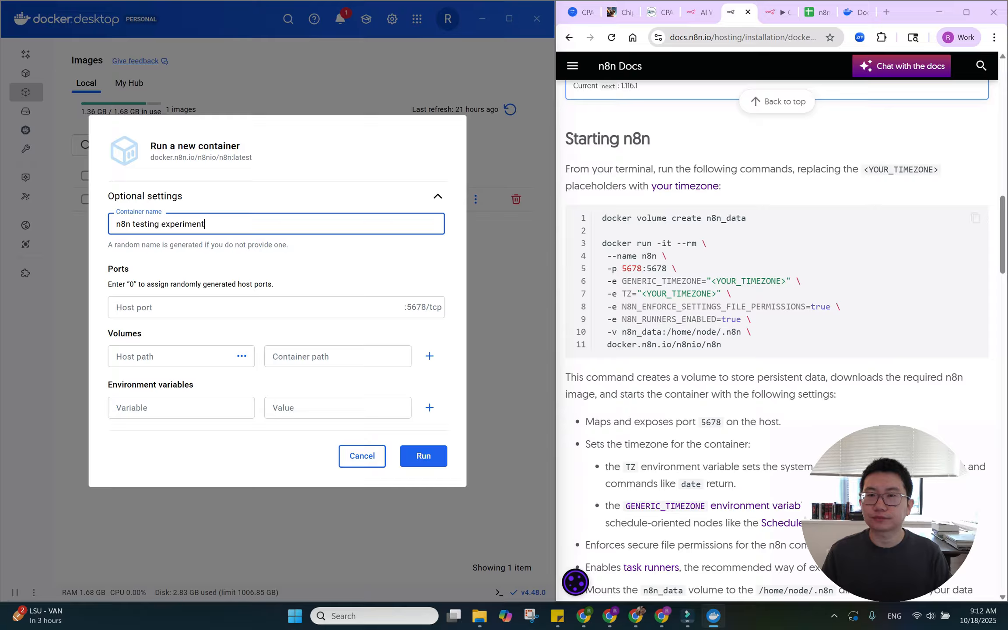
Set the container's host port to 0 so that a random port is assigned.
left_click(216, 306)
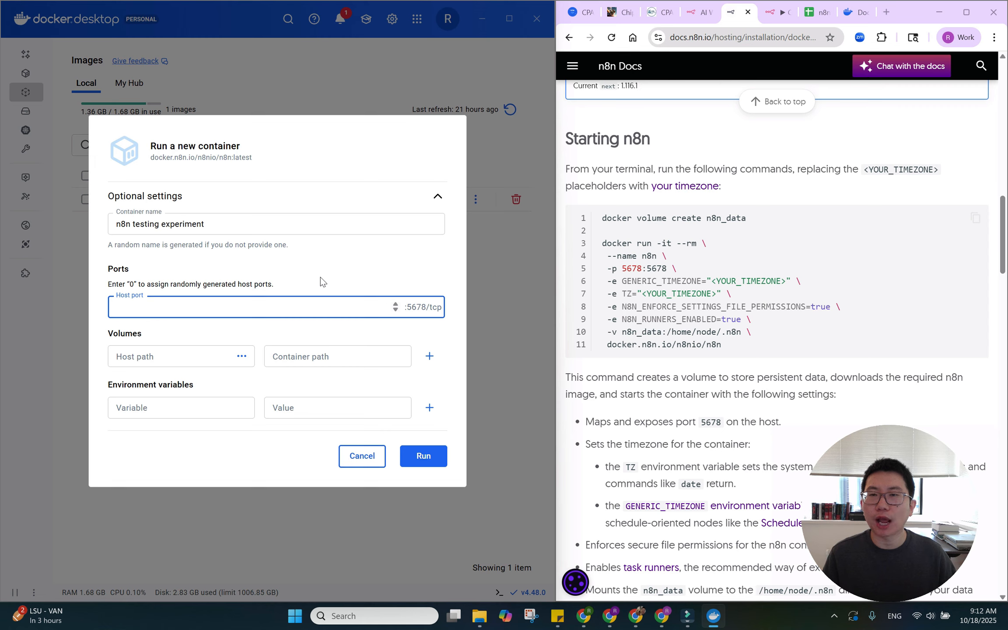
type("0")
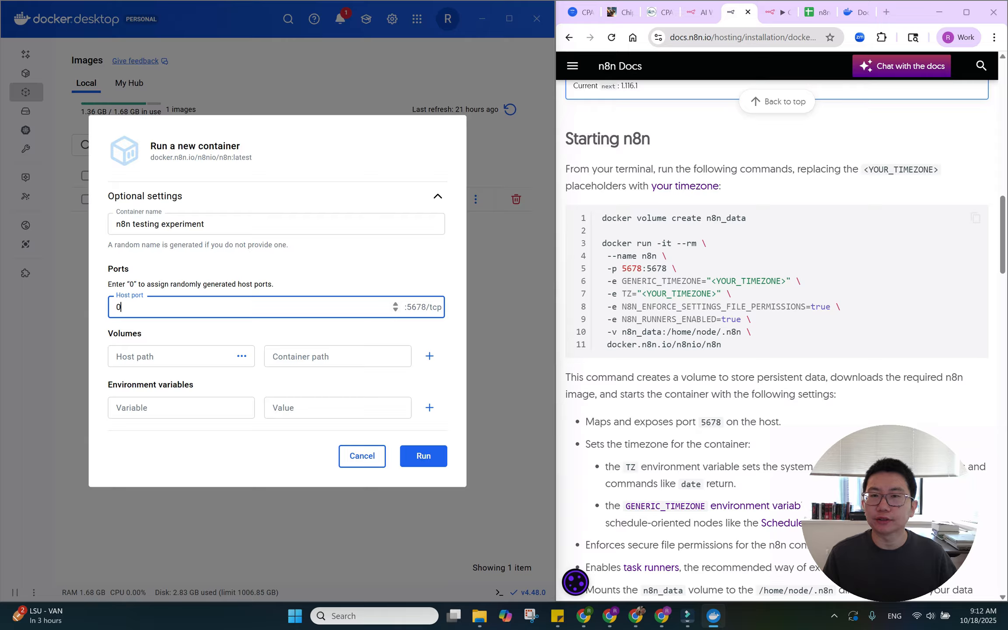
left_click(166, 274)
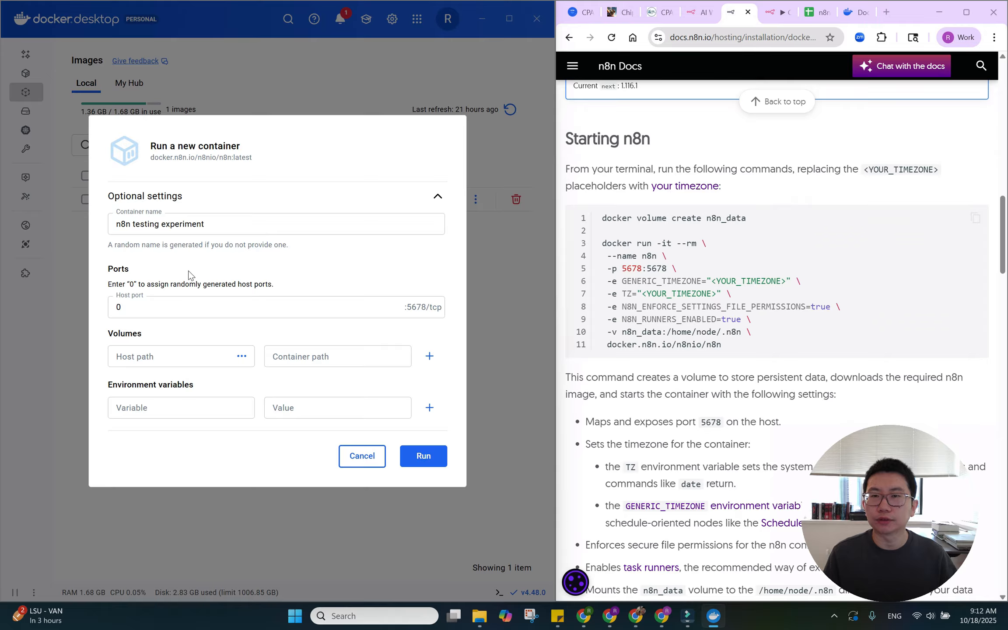
left_click(180, 358)
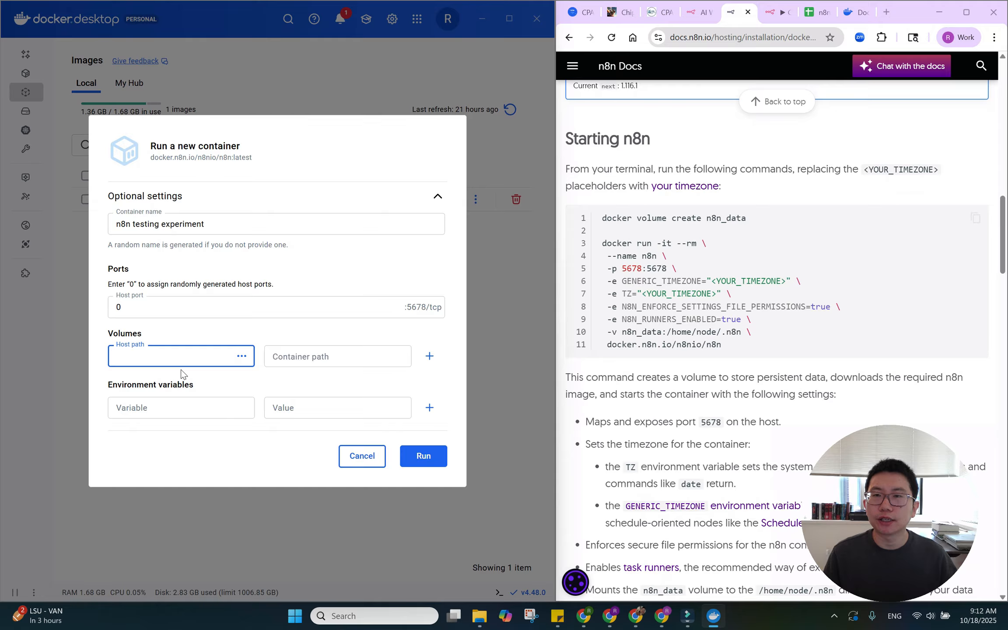
left_click(244, 358)
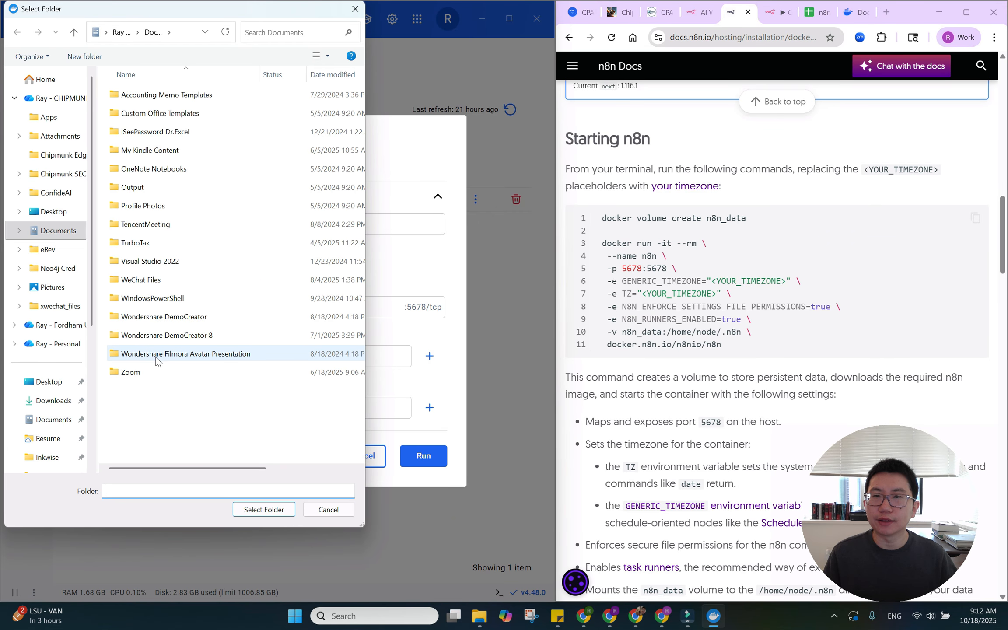
left_click(339, 508)
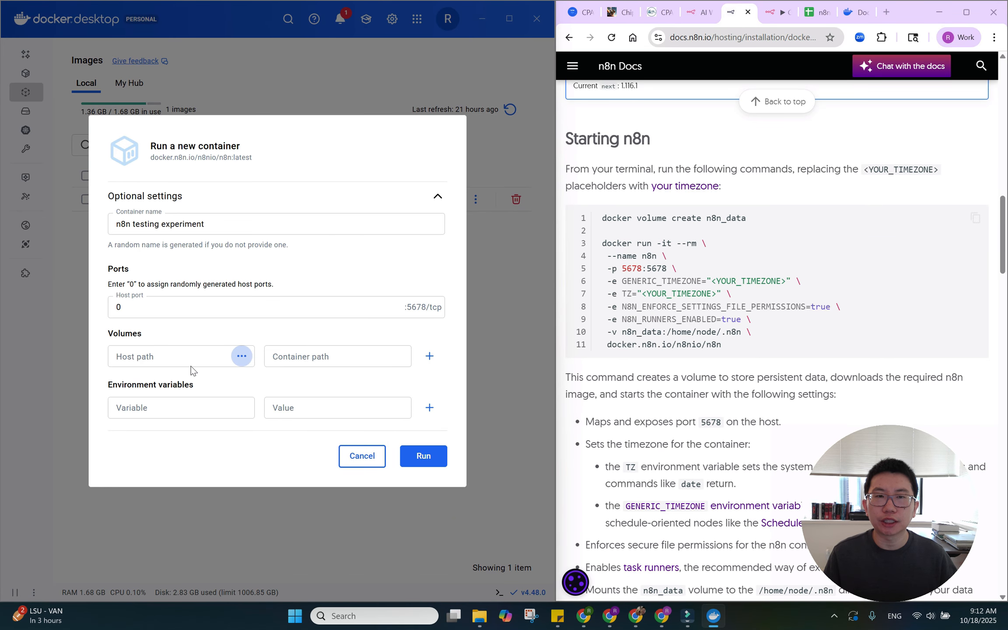
Set the volume's host path to n8n_data and container path to /home/node/.n8n, copying both from the docs command.
left_click(184, 357)
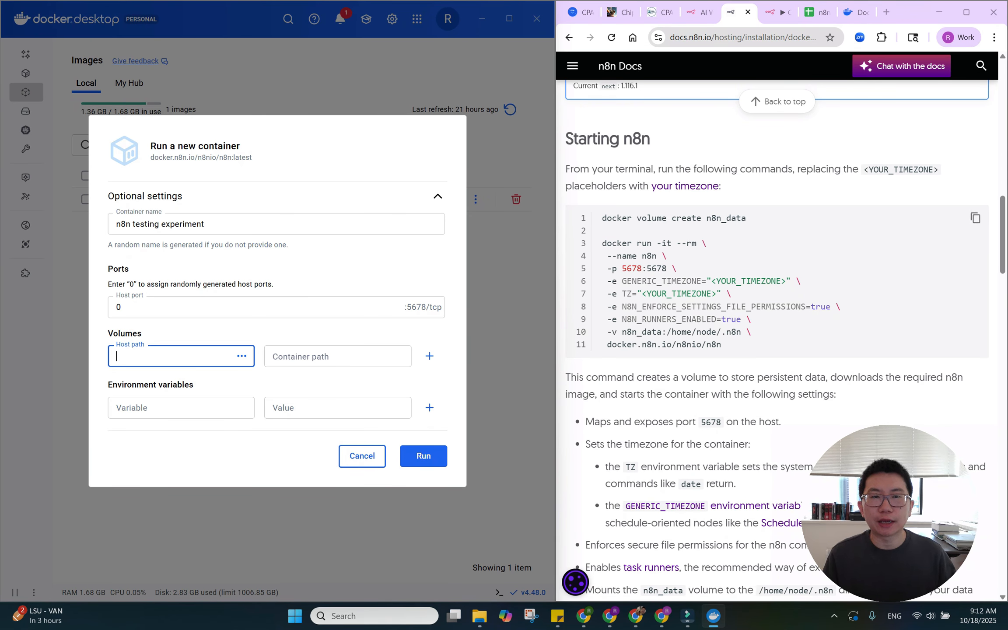
left_click_drag(622, 332, 662, 333)
key("ctrl+c")
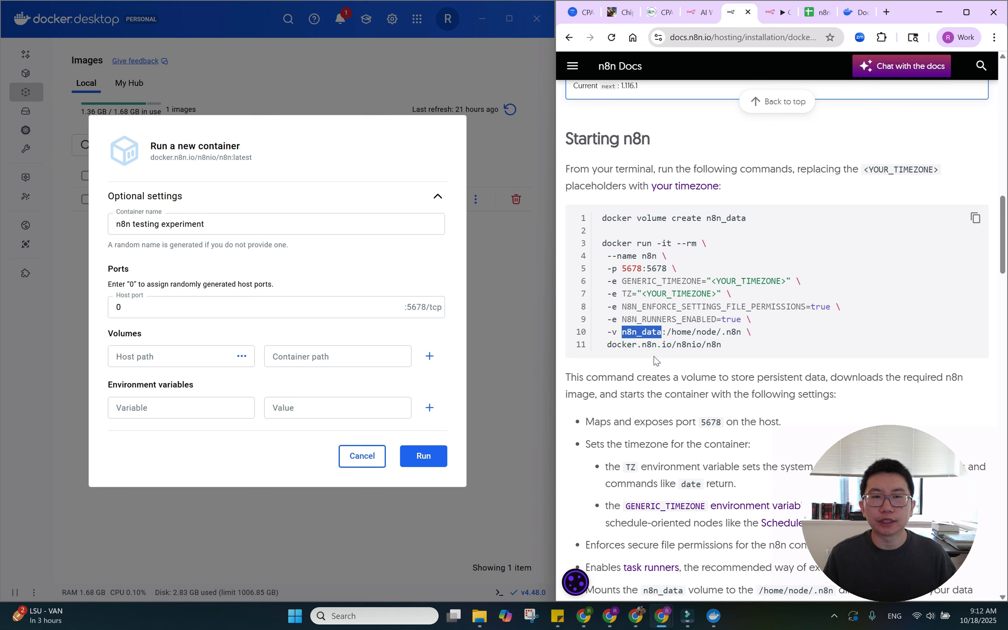
left_click(216, 353)
key("ctrl+v")
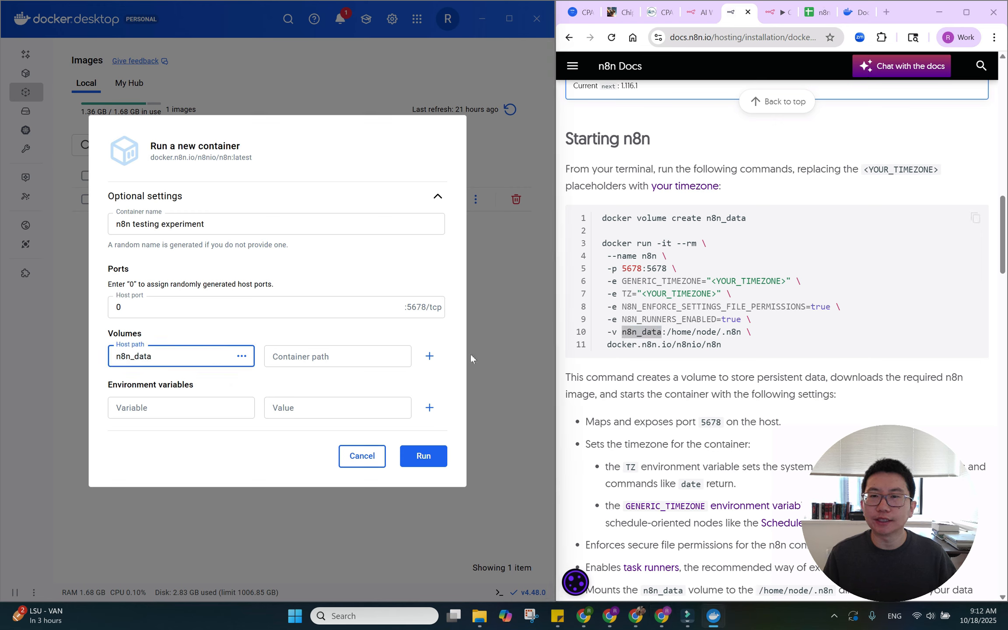
left_click_drag(667, 332, 741, 332)
key("ctrl+c")
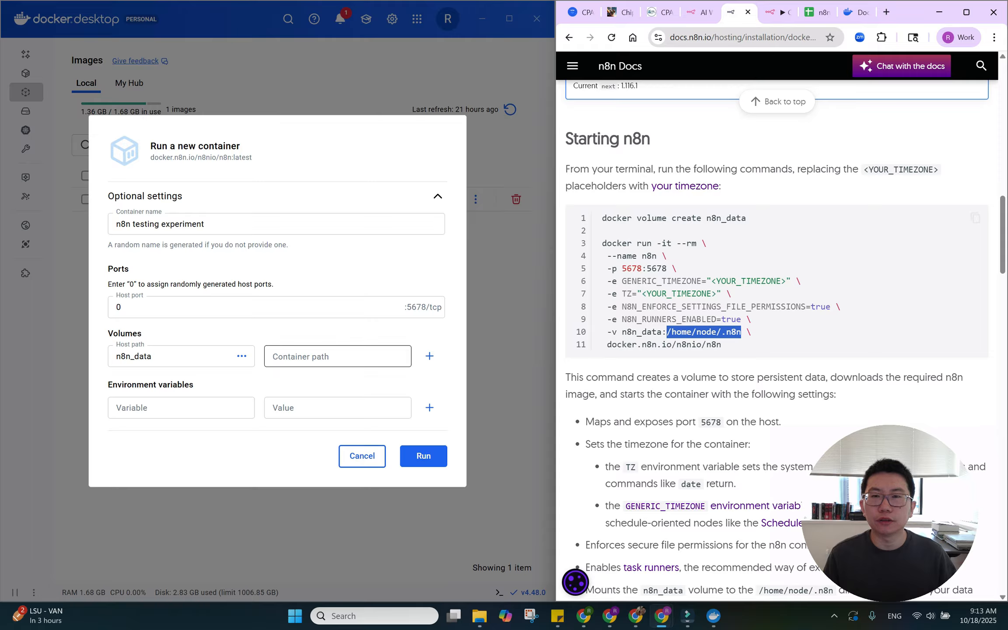
left_click(402, 355)
key("ctrl+v")
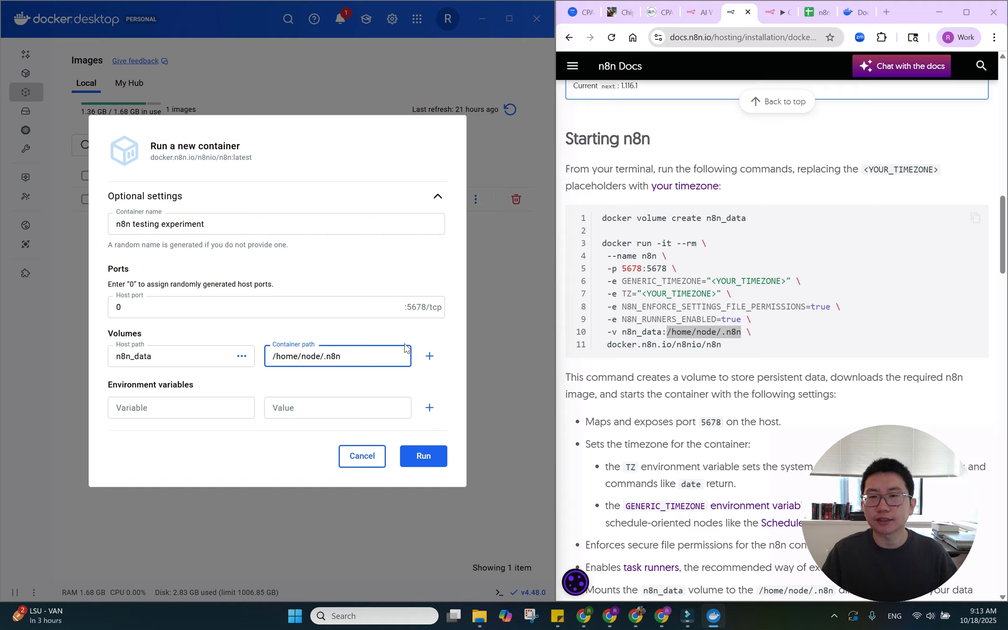
Add three more environment variable rows, giving one row for each of the four -e entries in the docs command.
left_click(185, 409)
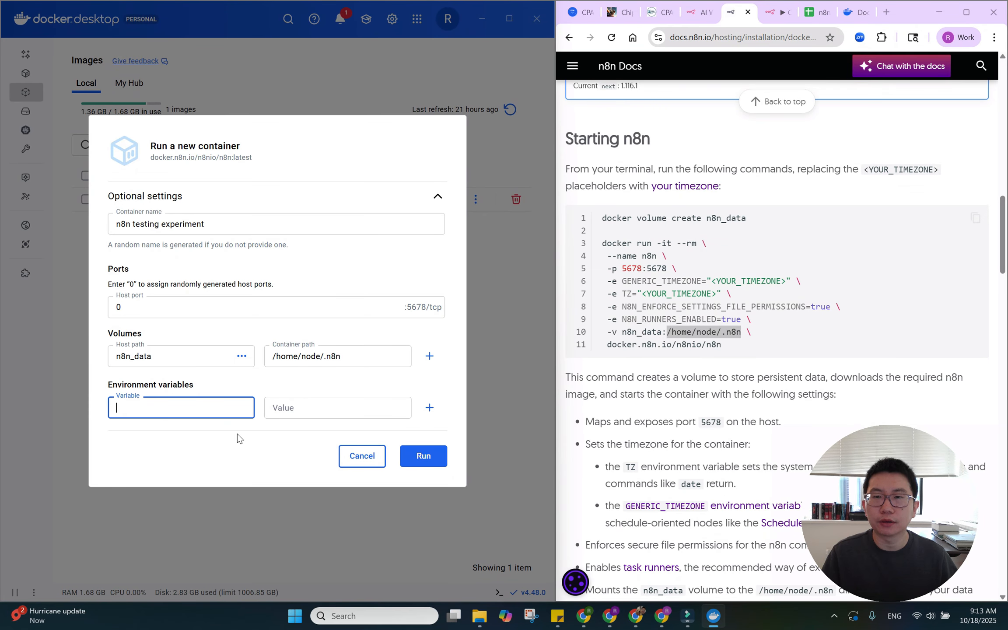
left_click(429, 408)
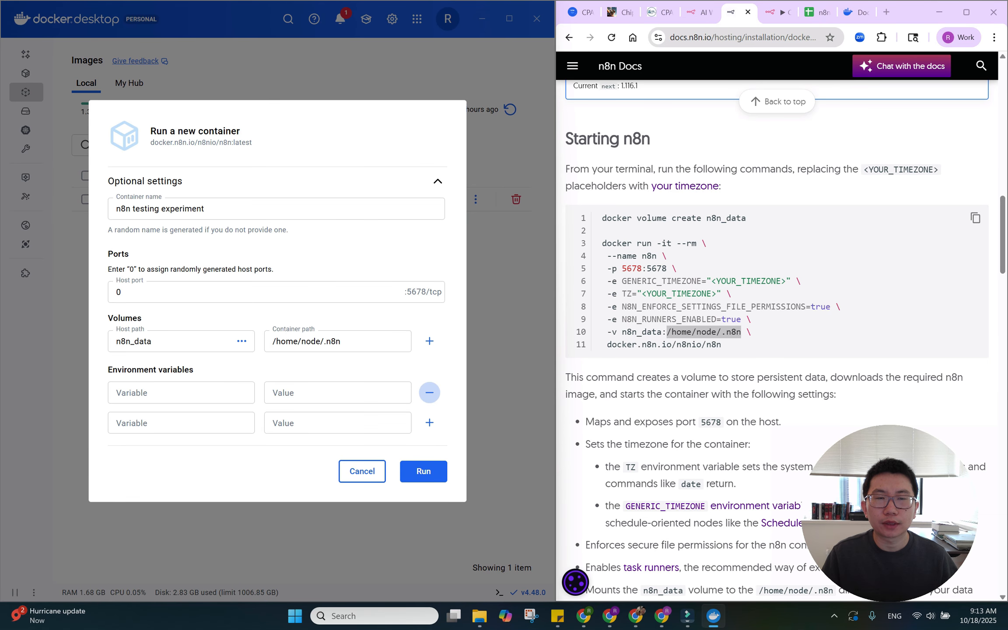
left_click_drag(612, 281, 617, 282)
double_click(614, 295)
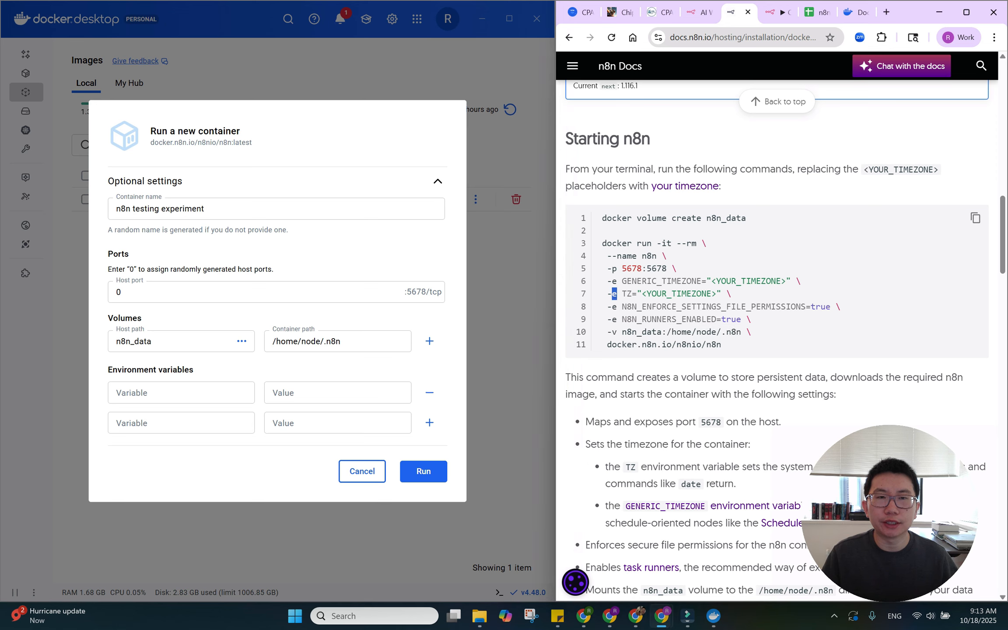
double_click(614, 307)
double_click(614, 319)
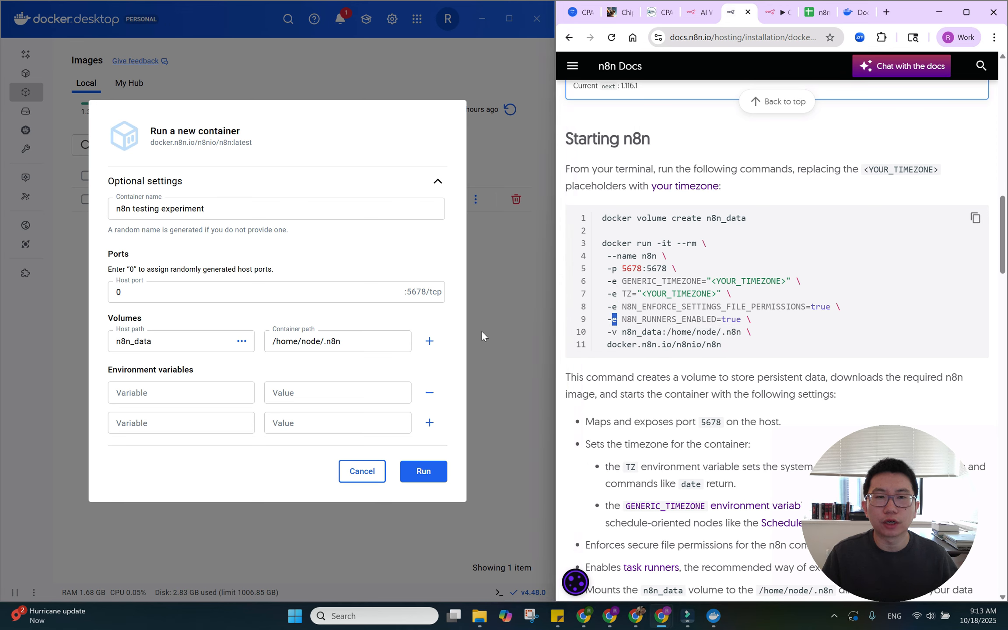
left_click(396, 376)
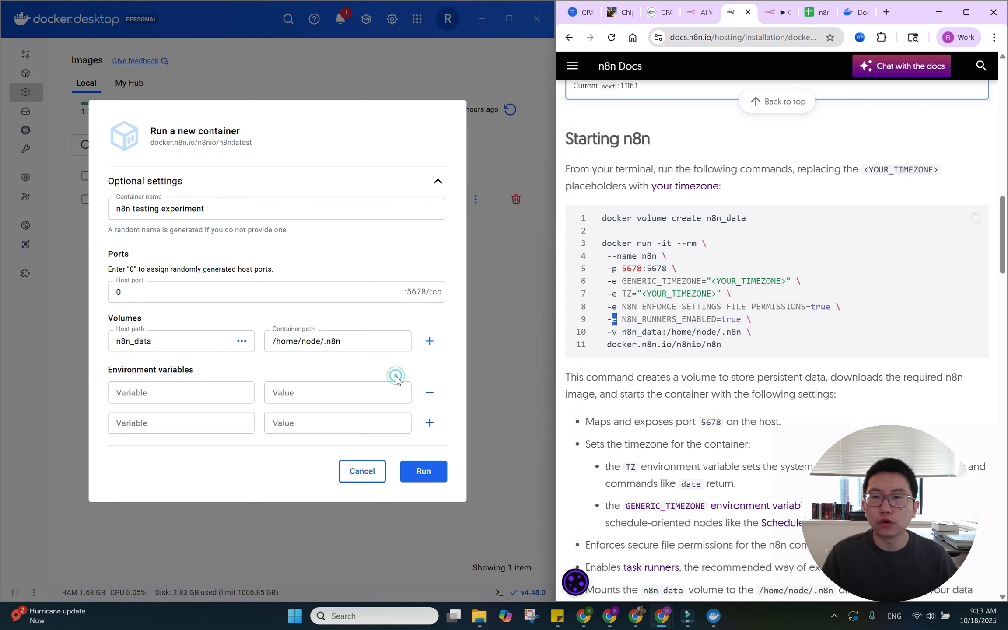
left_click(429, 422)
left_click(430, 438)
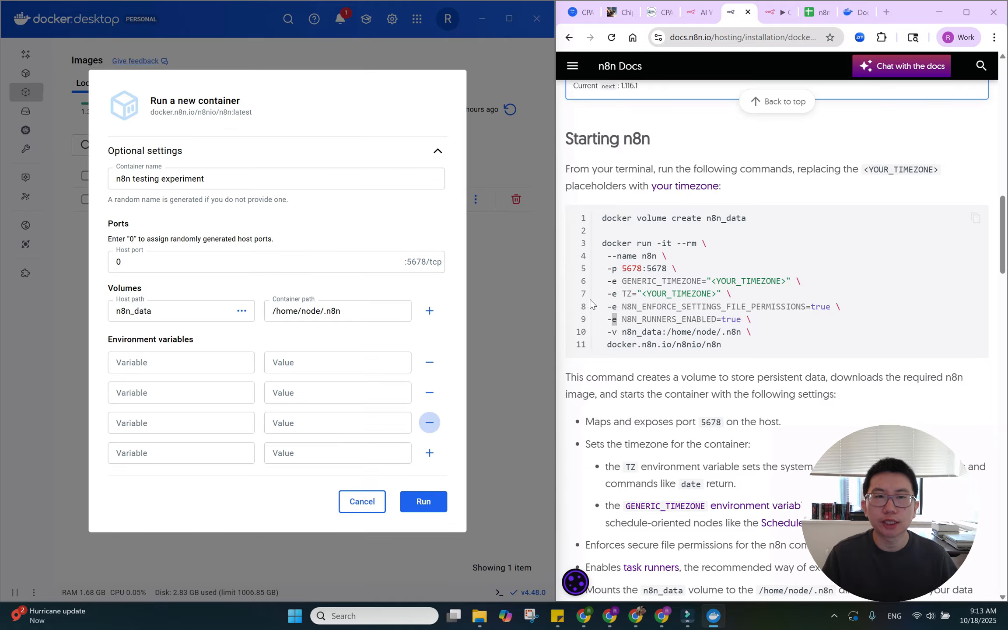
Copy GENERIC_TIMEZONE from the docs command into the first environment variable's name.
left_click_drag(622, 282, 702, 282)
key("ctrl+c")
left_click(181, 363)
key("ctrl+v")
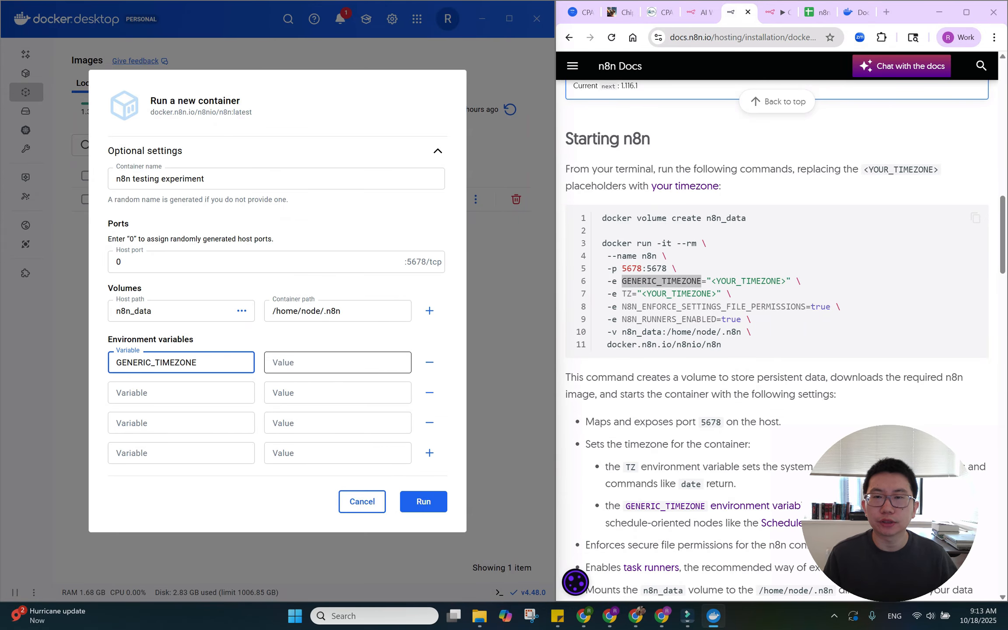
Set the value of the GENERIC_TIMEZONE environment variable to America/New_York.
left_click(330, 362)
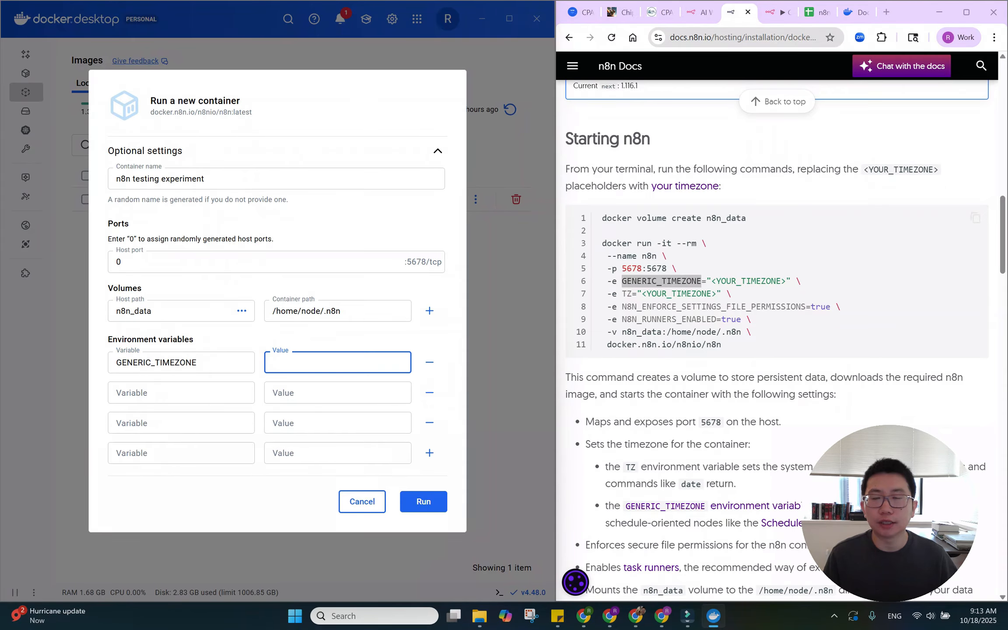
type("Amer")
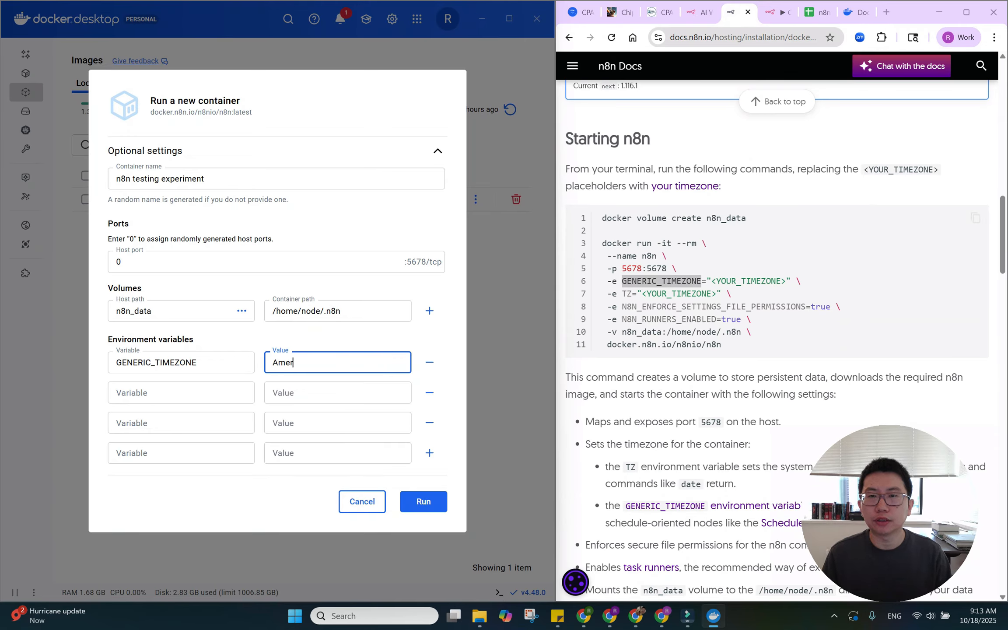
type("ica/")
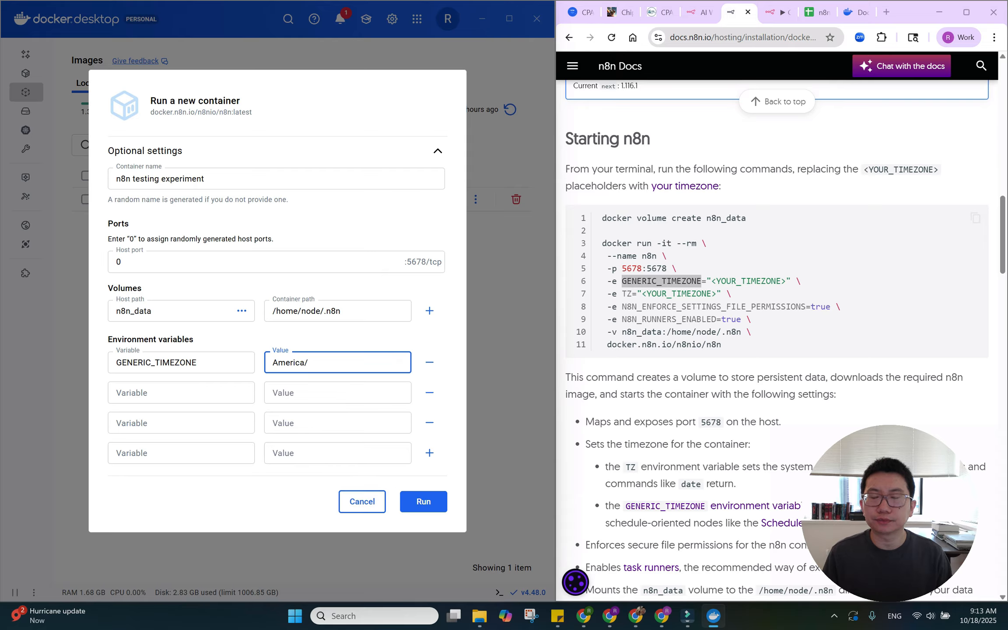
type("New_York")
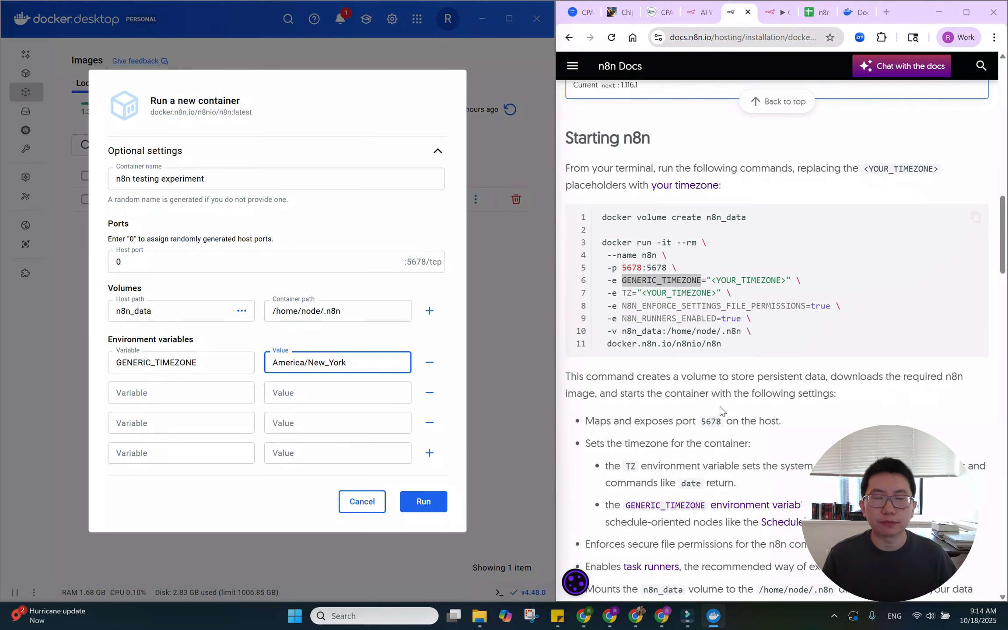
Check the default value of GENERIC_TIMEZONE in the docs' timezone variables page, and return to the Docker installation page.
scroll(711, 390, "down", 3)
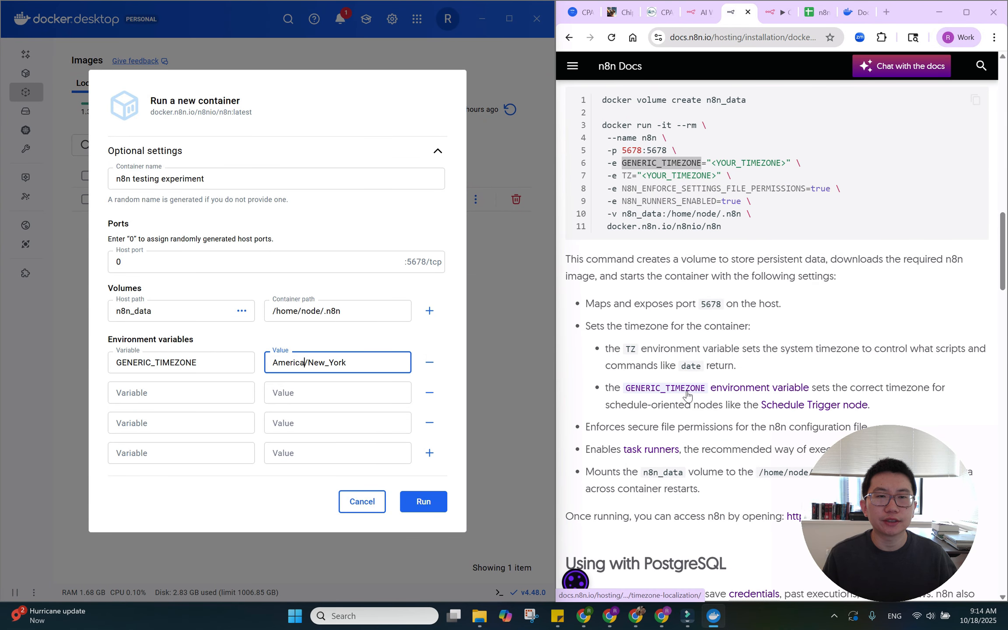
left_click(726, 390)
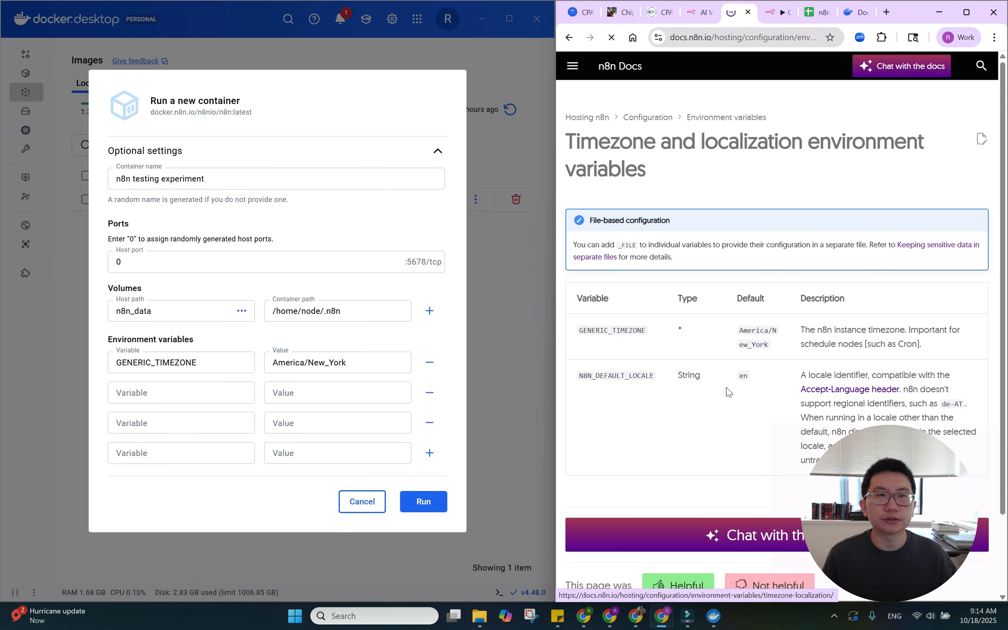
mouse_move(742, 330)
left_mouse_down()
mouse_move(773, 344)
mouse_move(733, 332)
mouse_move(738, 350)
left_mouse_up()
left_click(773, 345)
scroll(744, 358, "down", 3)
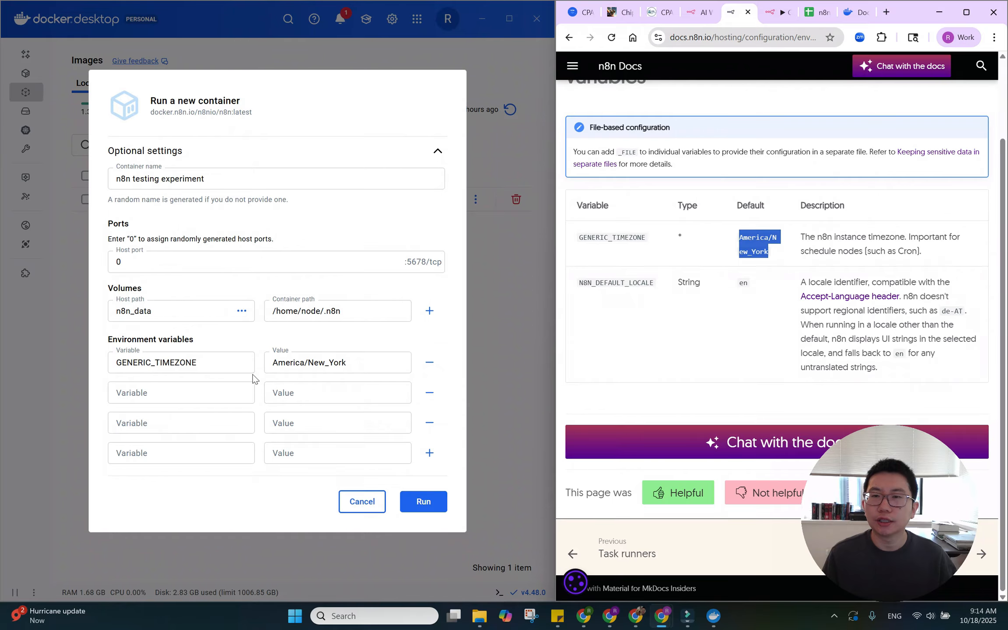
right_click(642, 188)
left_click(667, 203)
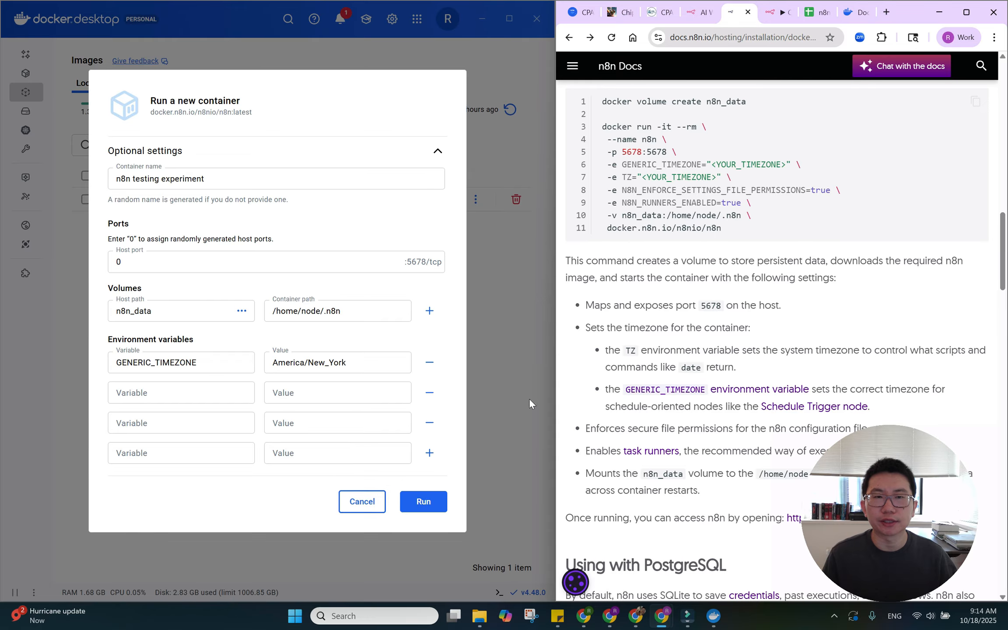
Fill the second environment variable with TZ from the docs command and America/New_York from the first variable's value.
double_click(626, 176)
key("ctrl+c")
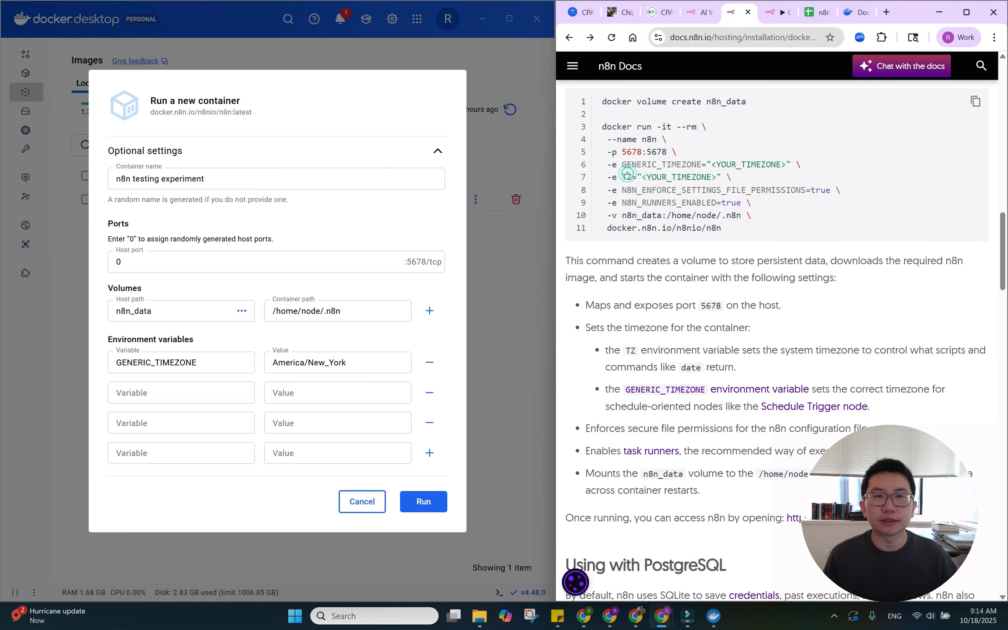
left_click(182, 392)
key("ctrl+v")
left_click(337, 393)
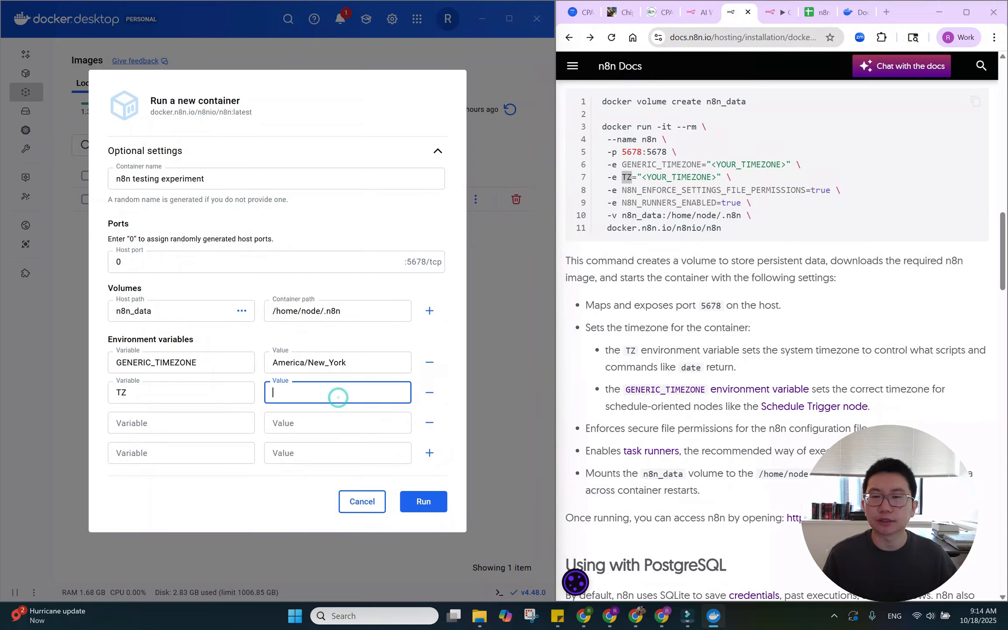
triple_click(355, 362)
key("ctrl+c")
left_click(337, 392)
key("ctrl+v")
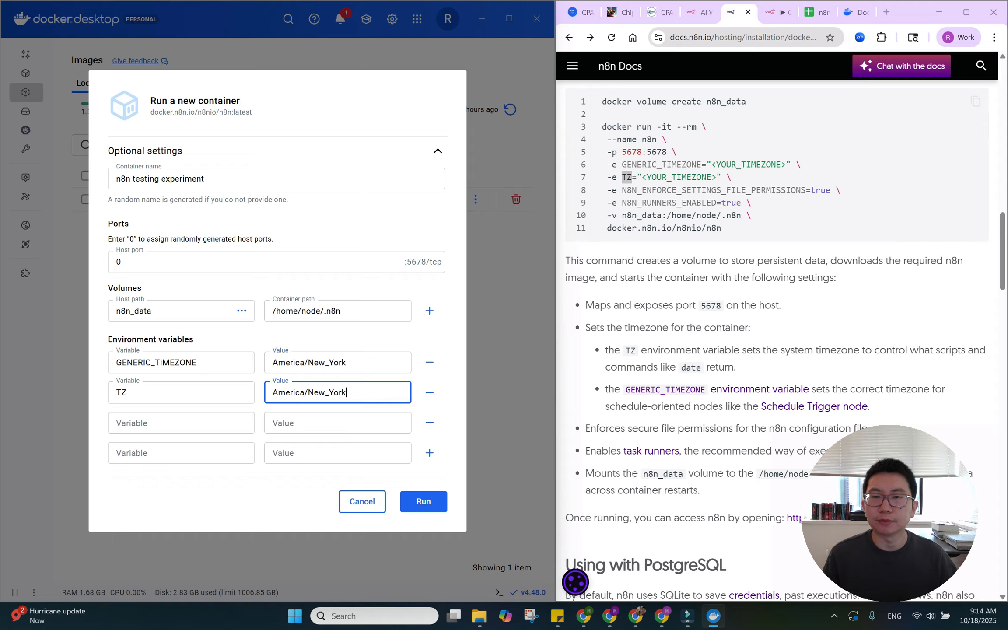
Fill the third environment variable with N8N_ENFORCE_SETTINGS_FILE_PERMISSIONS from the docs command and the value true.
left_click_drag(622, 190, 806, 190)
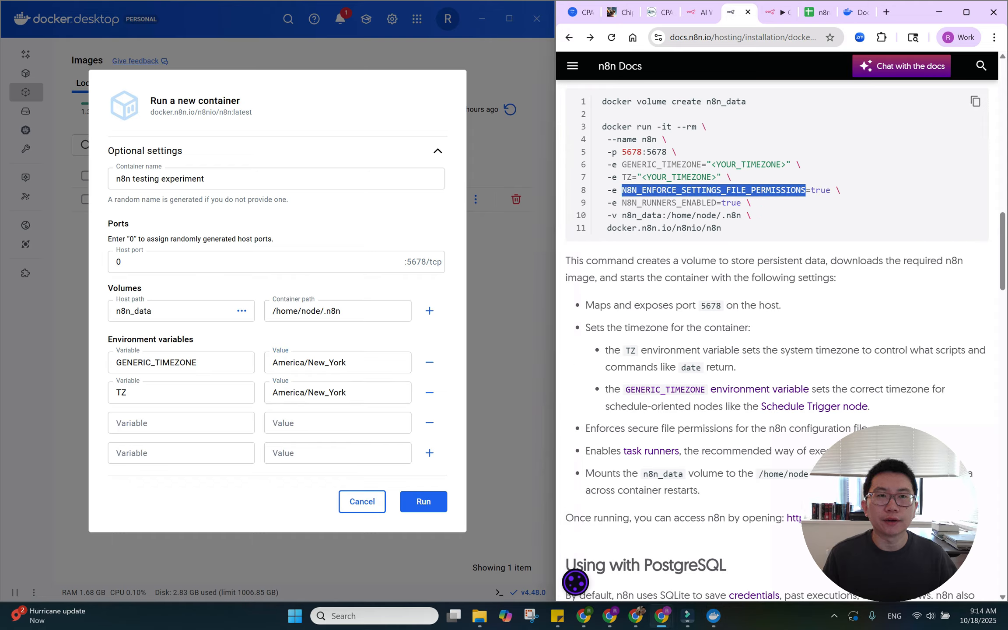
left_click(163, 420)
key("ctrl+v")
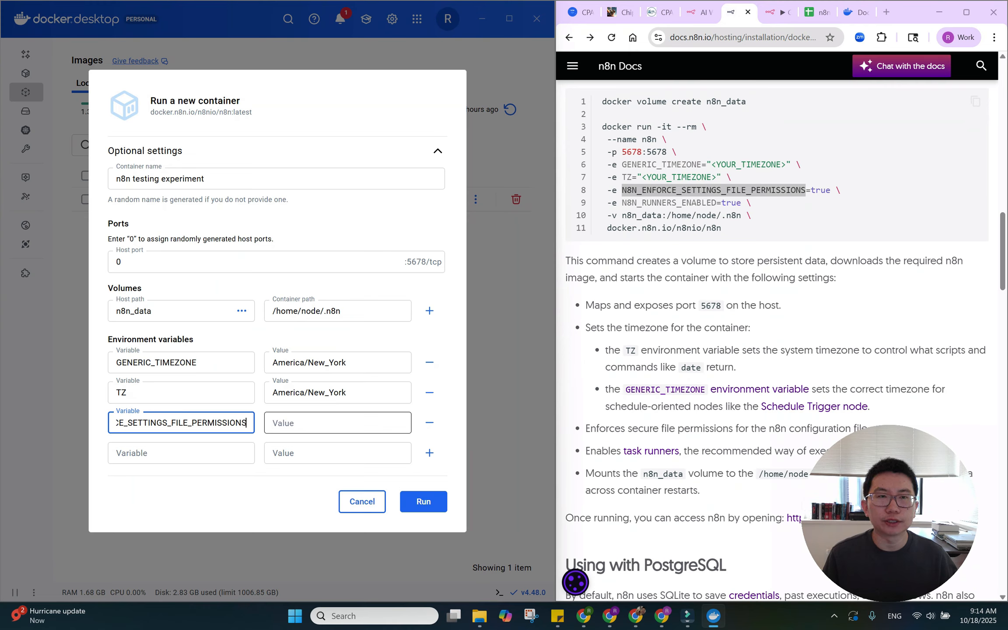
key("Tab")
type("true")
key("Tab")
key("Tab")
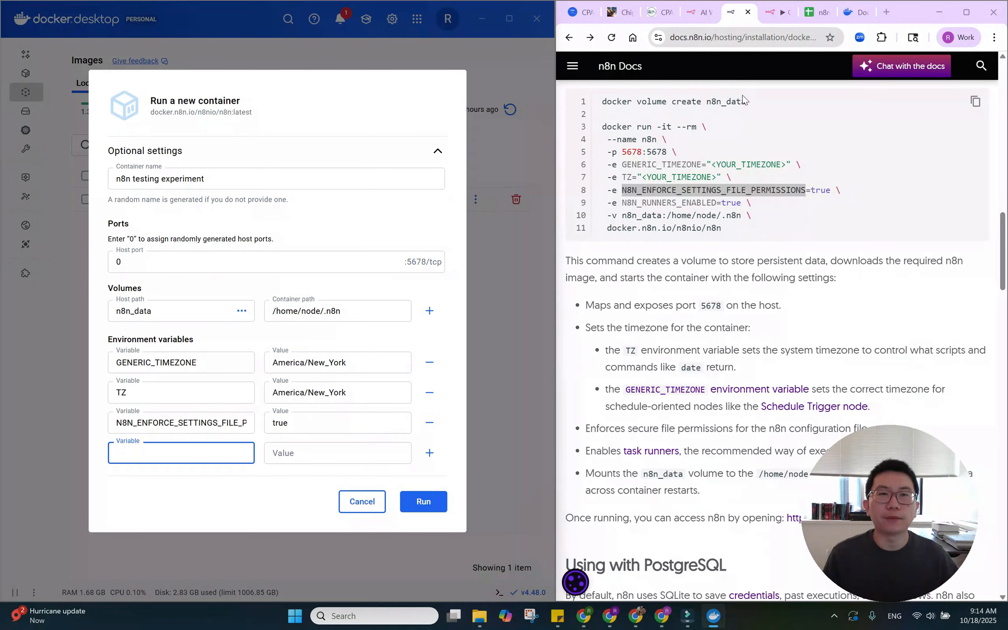
Fill the fourth environment variable with N8N_RUNNERS_ENABLED from the docs command and the value true.
left_click_drag(622, 202, 716, 202)
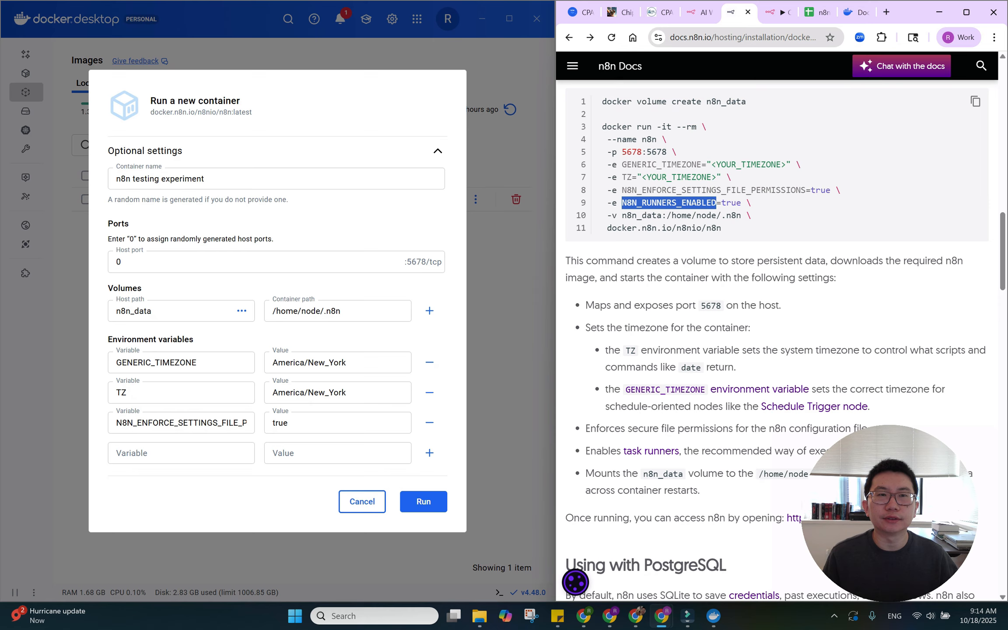
key("ctrl+c")
key("alt+Tab")
key("ctrl+v")
left_click(301, 456)
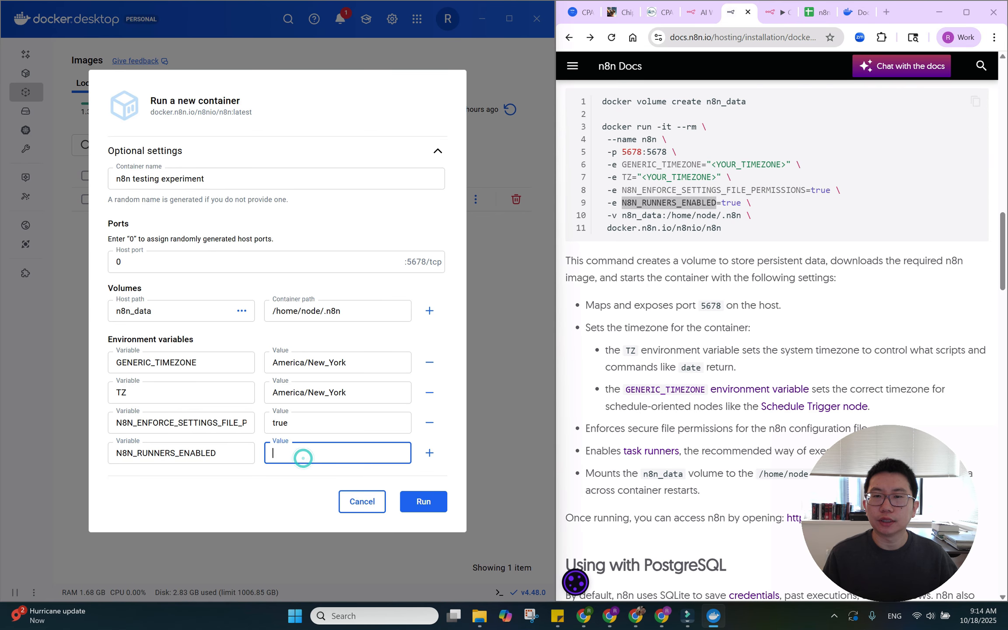
type("true")
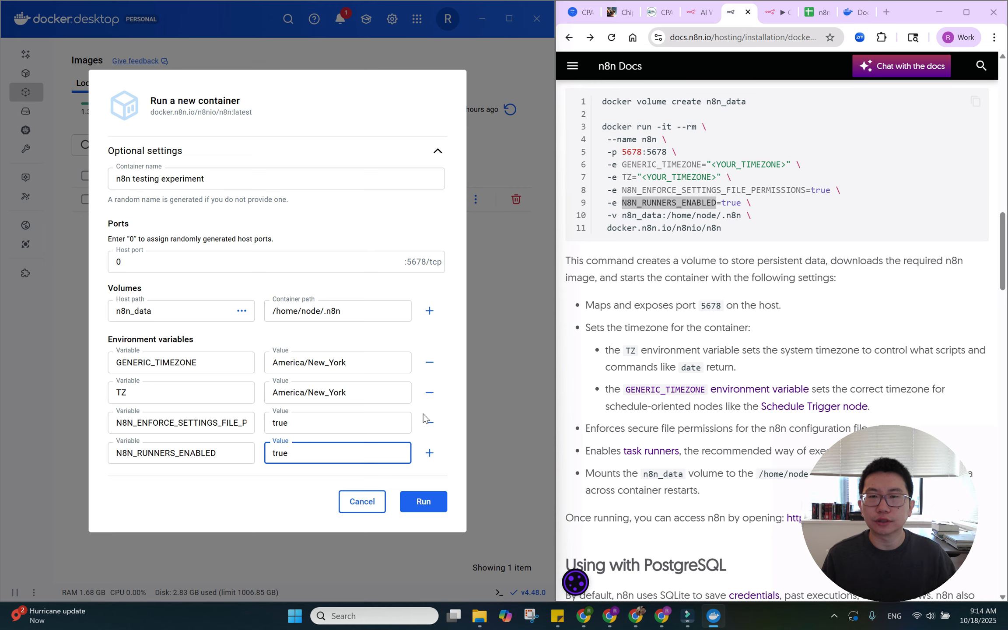
left_click(454, 358)
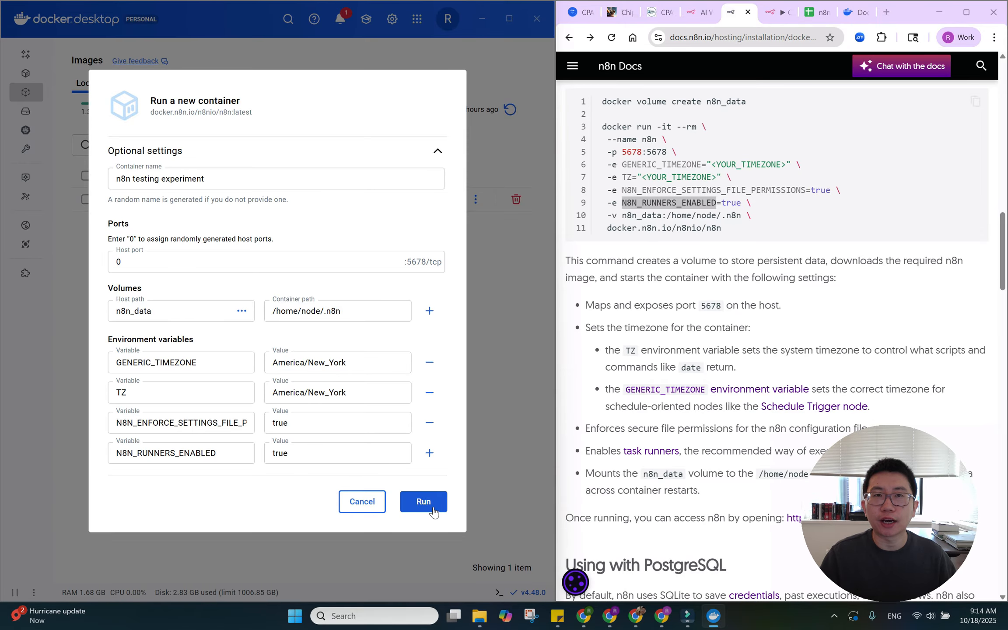
Check the localhost address and port of the n8n instance already open in the browser.
left_click(782, 18)
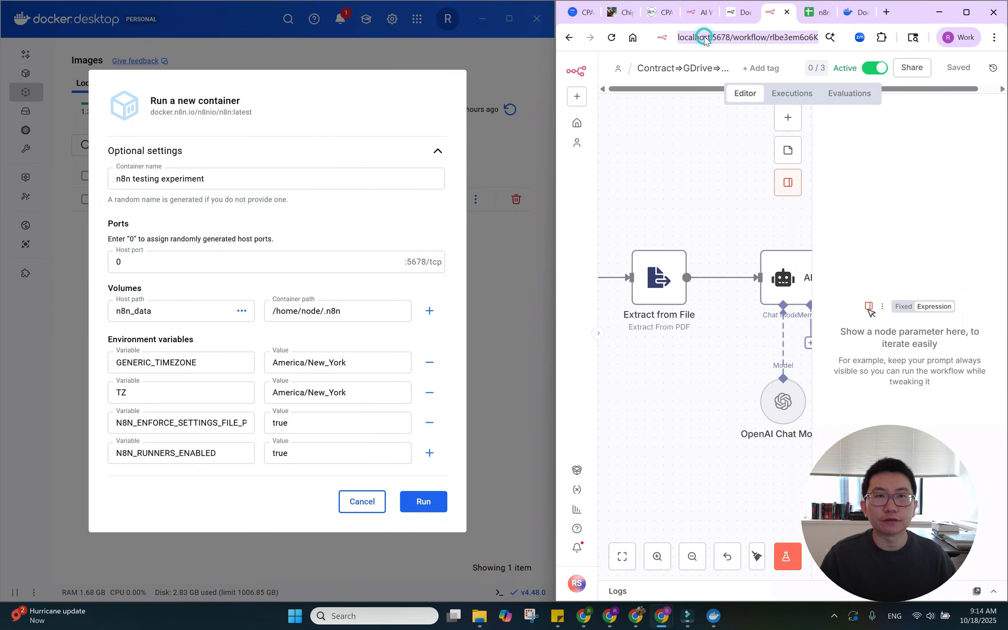
left_click(718, 38)
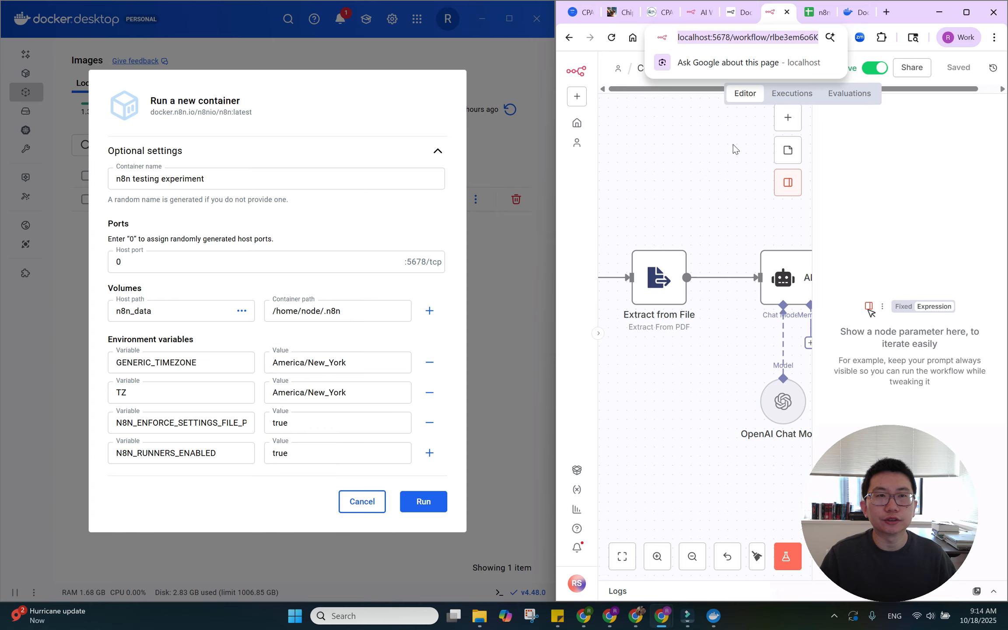
left_click(676, 150)
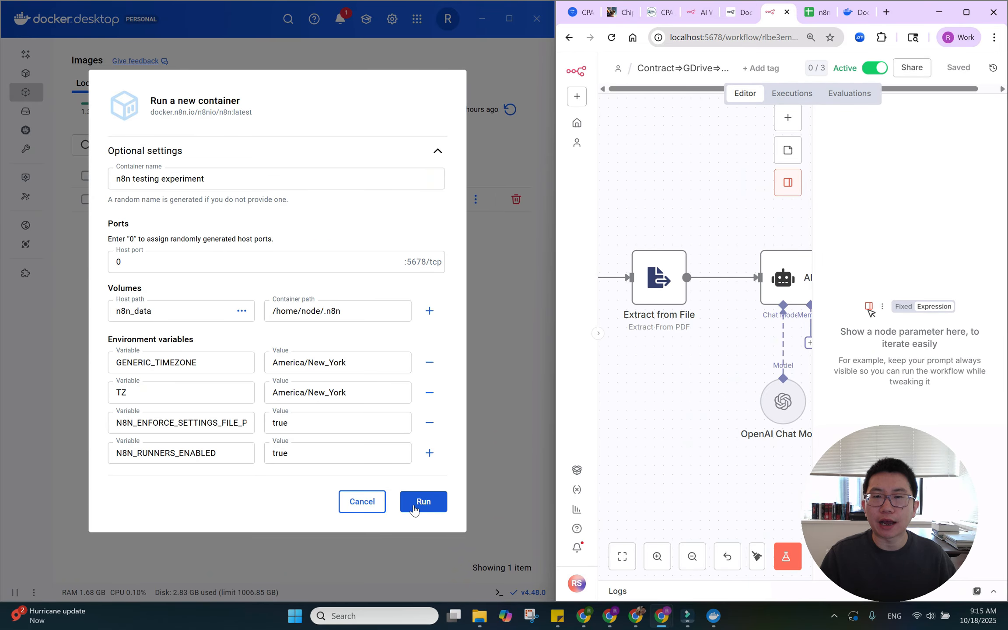
Discard the new container setup and show the list of existing containers in a maximized window.
left_click(362, 502)
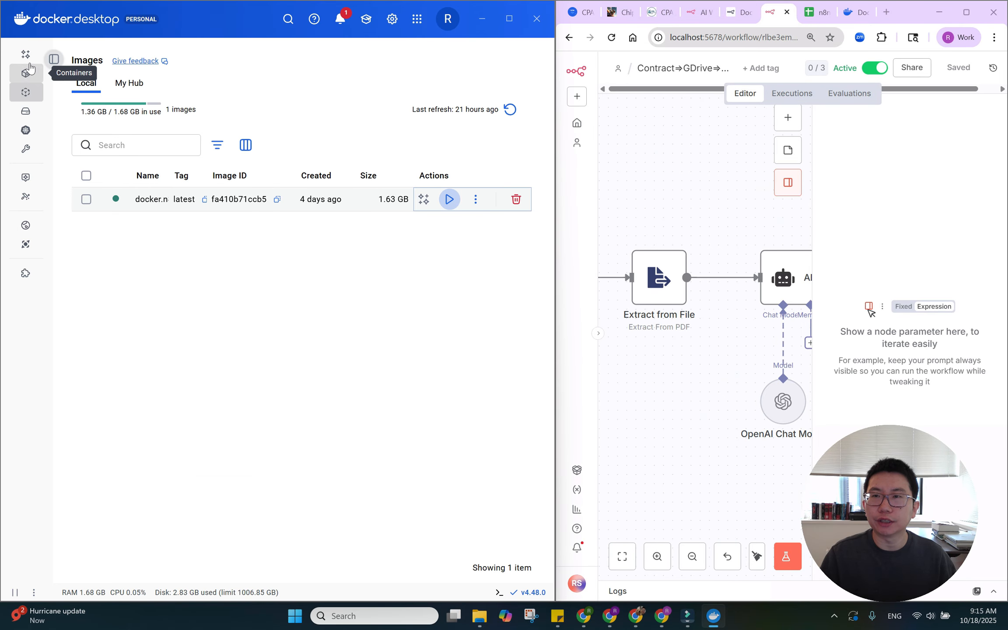
left_click(54, 59)
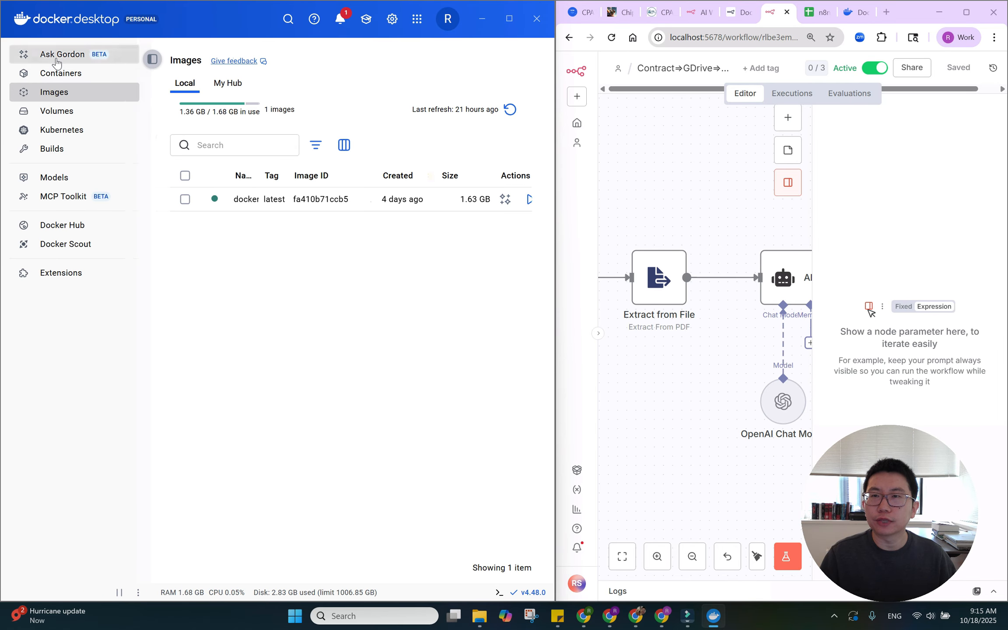
left_click(56, 73)
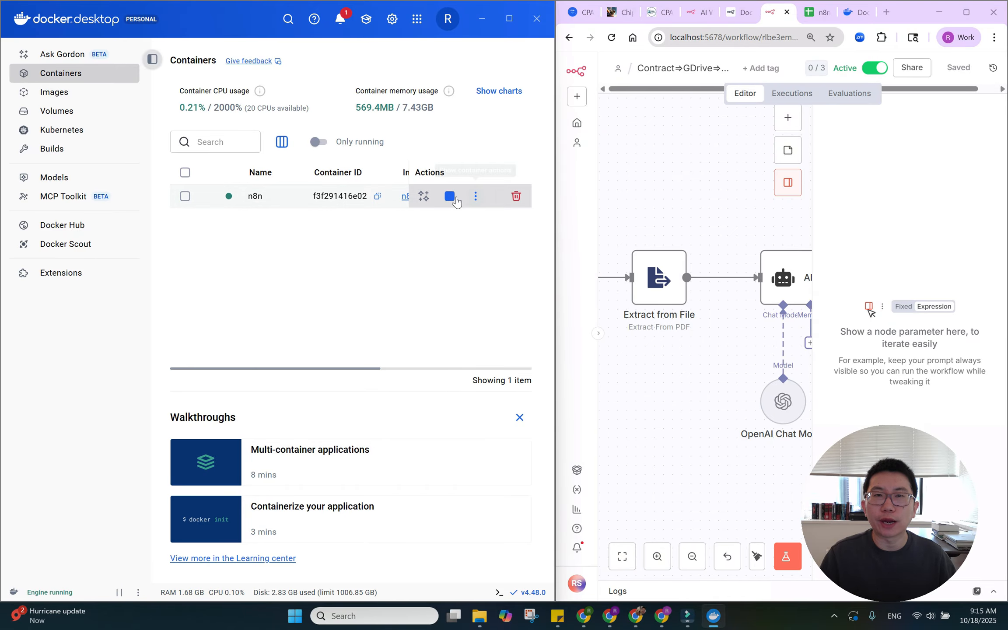
left_click(507, 20)
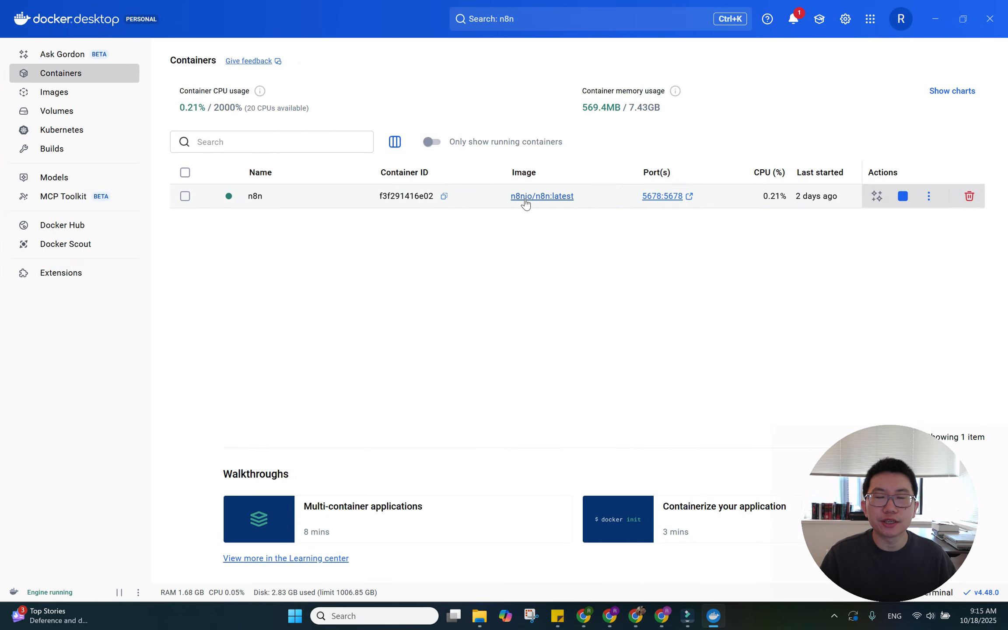
Open the running n8n container's port 5678 in a maximized browser and view its Contract=>GDrive=>GPT5=>GSheets workflow.
left_click(651, 199)
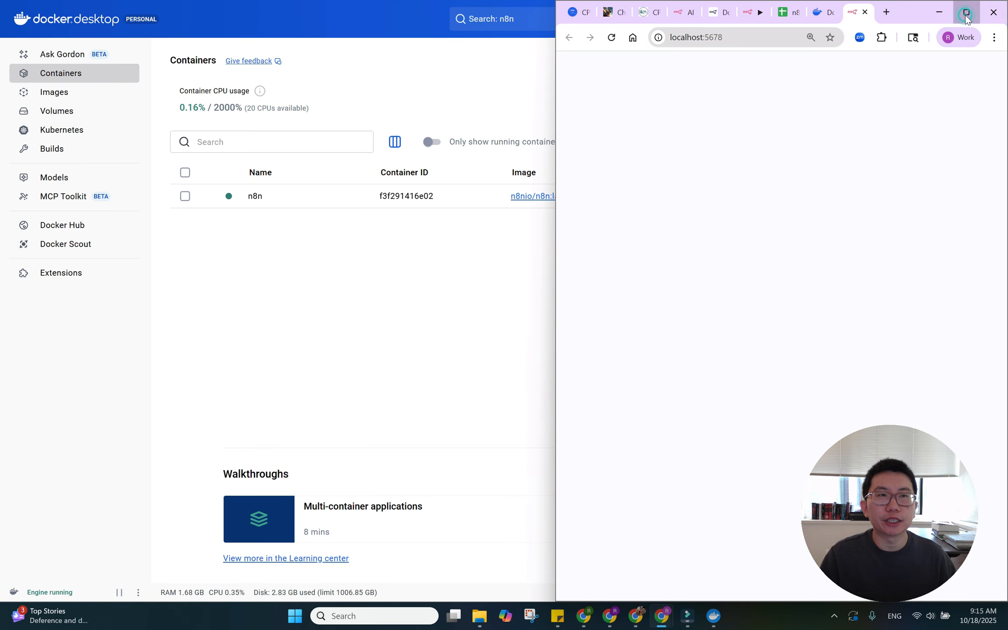
left_click(966, 14)
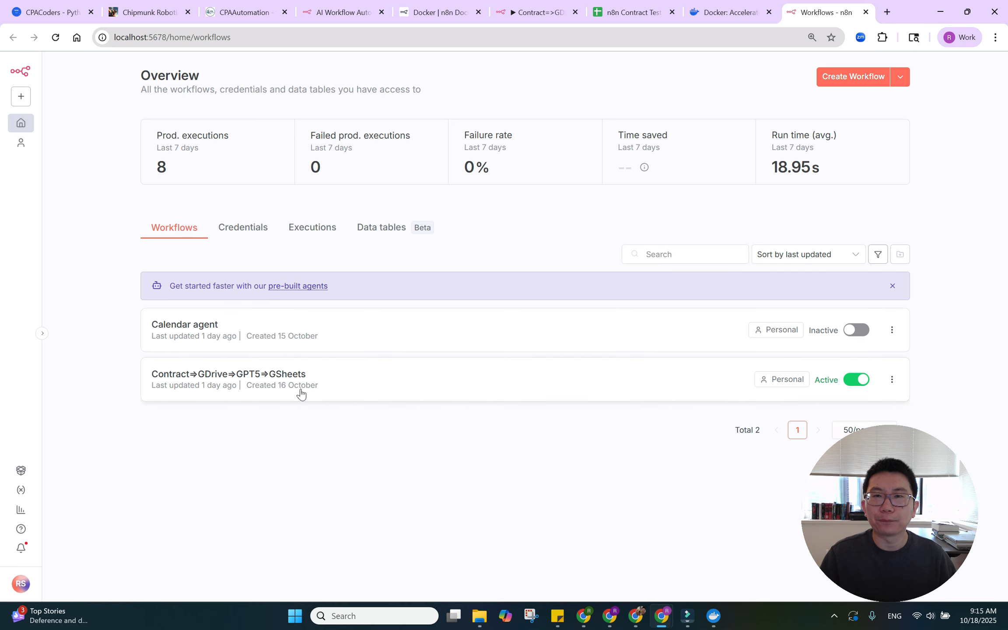
left_click(353, 379)
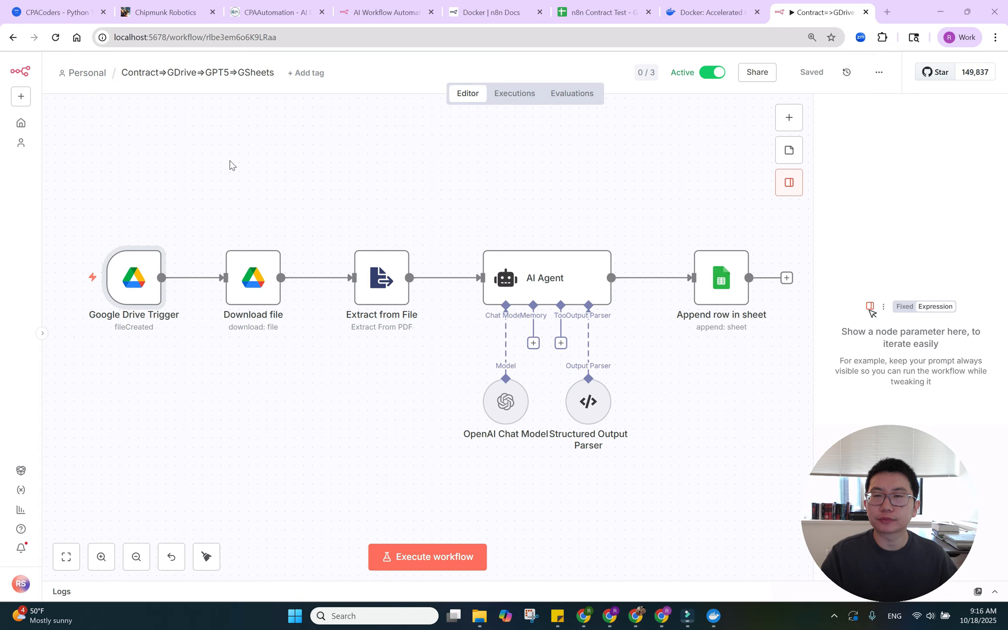
Preview the Knowledge store agent template from n8n's pre-built agents, and return to the templates without saving it.
left_click(21, 471)
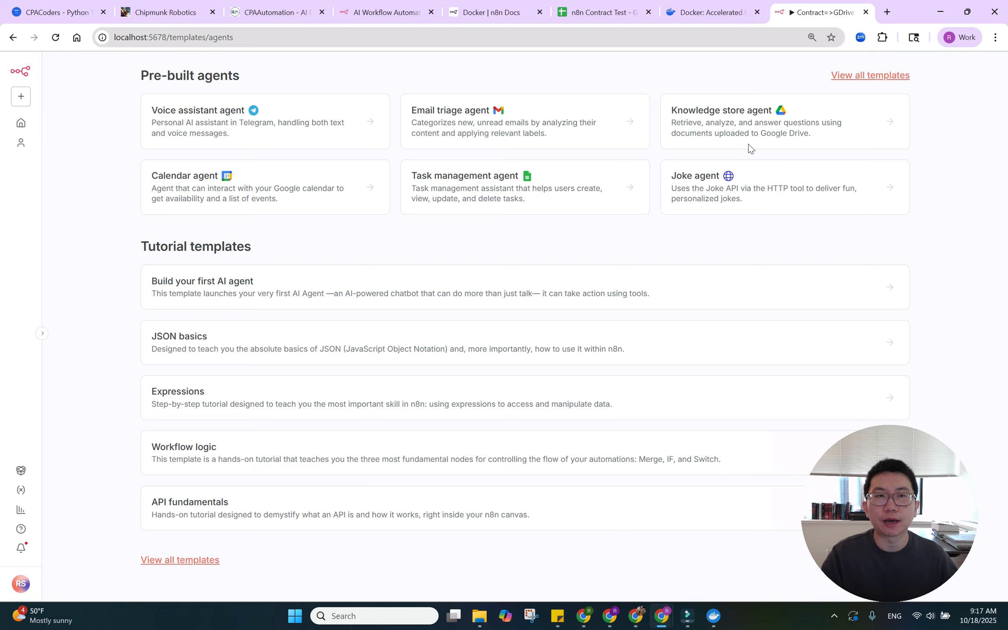
left_click(782, 123)
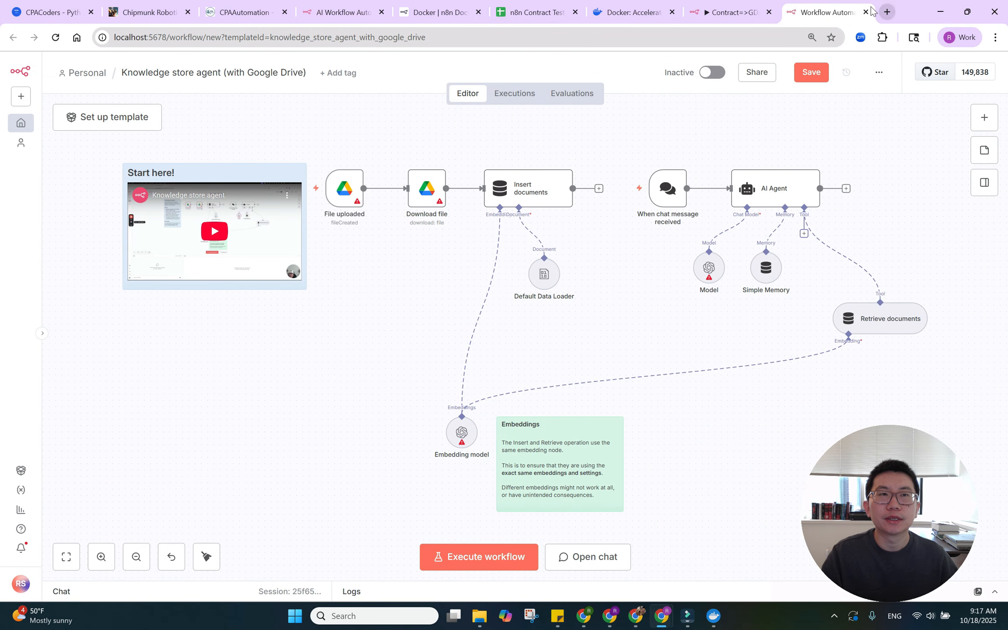
left_click(21, 471)
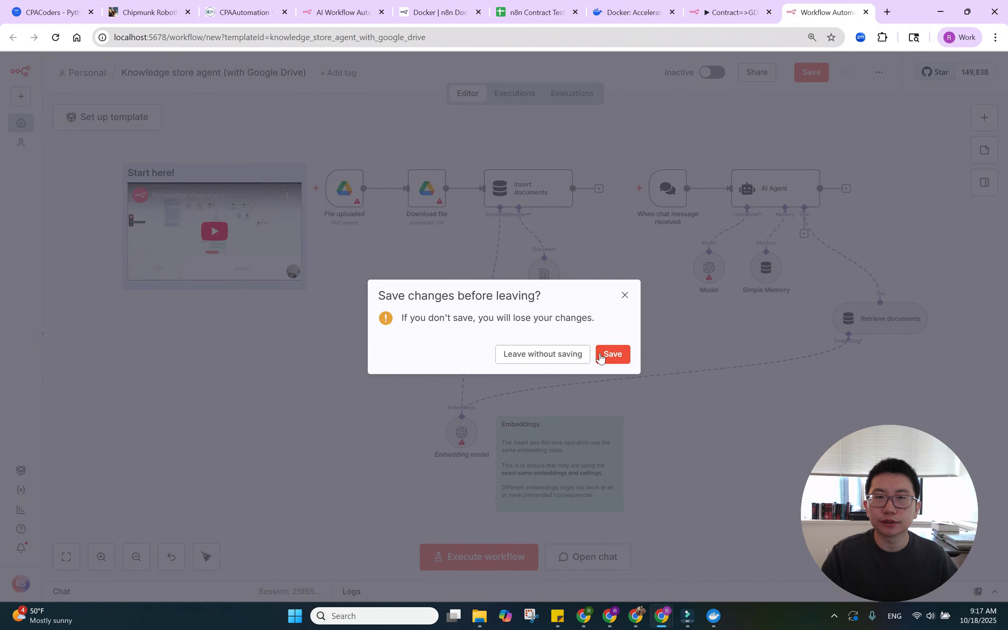
left_click(573, 355)
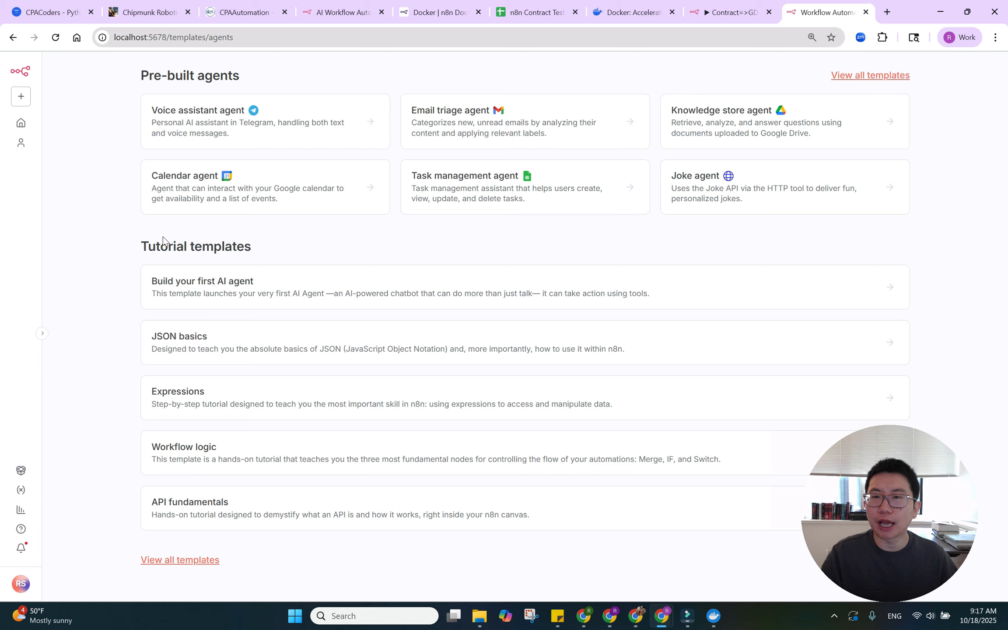
Look over the tutorial templates and open the full n8n workflow template library.
left_click_drag(135, 246, 263, 248)
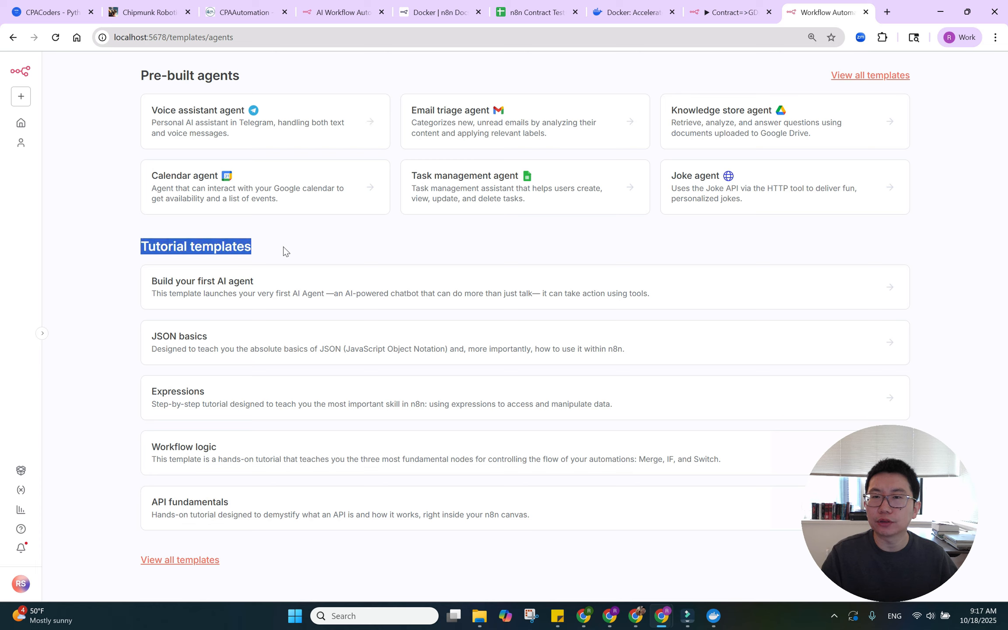
left_click(284, 250)
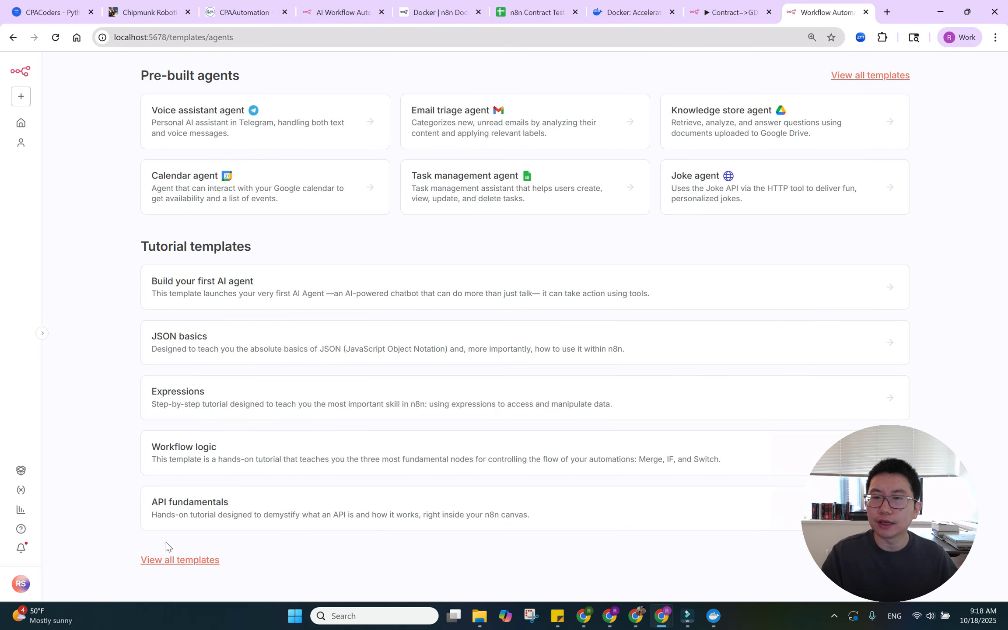
left_click(202, 560)
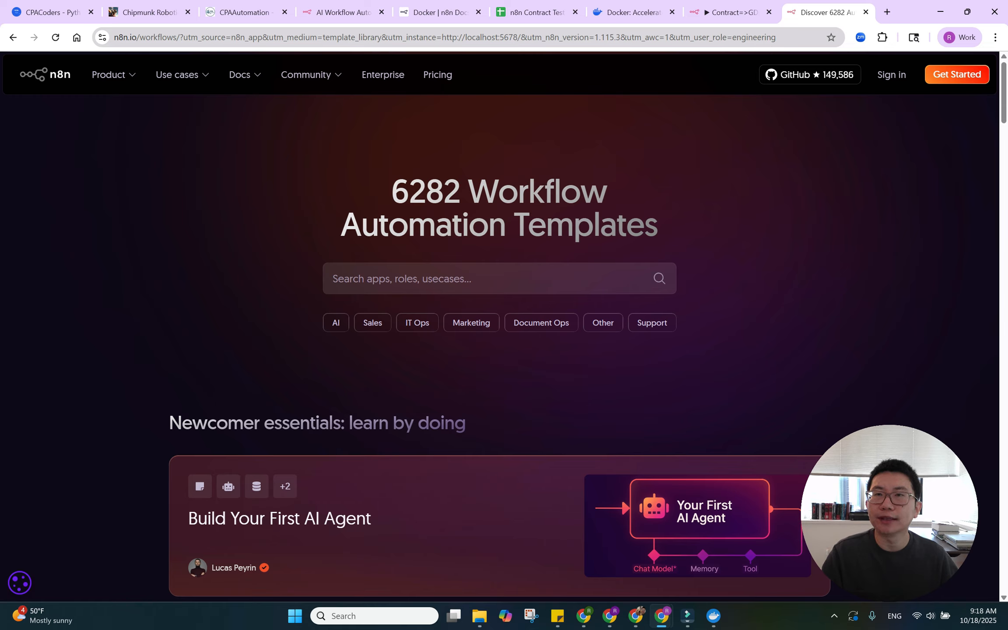
Search the workflow template library for slack and filter the templates by the Slack app.
left_click_drag(384, 187, 672, 215)
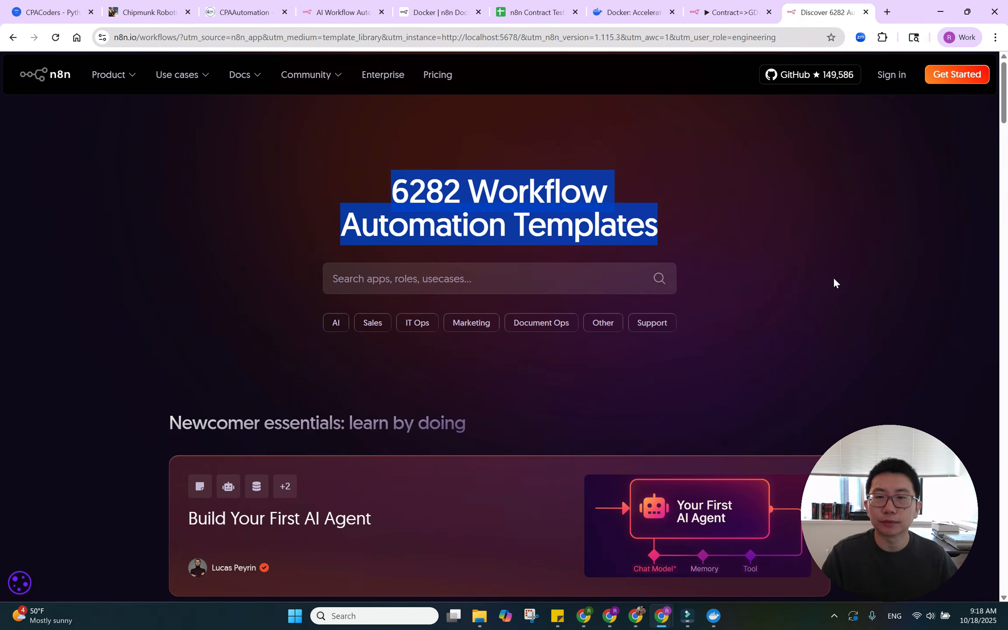
left_click(592, 278)
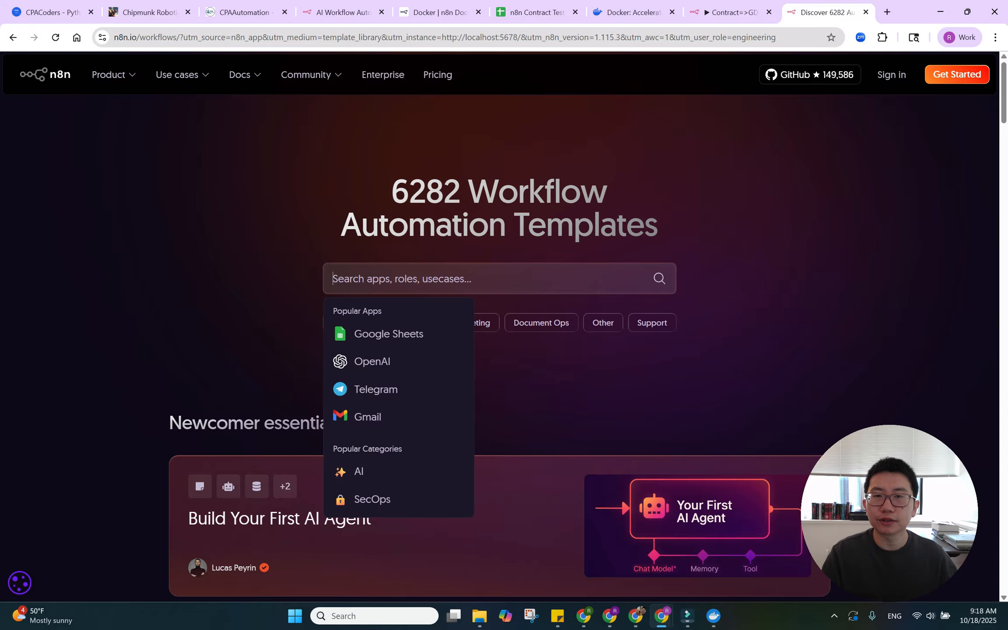
type("slack")
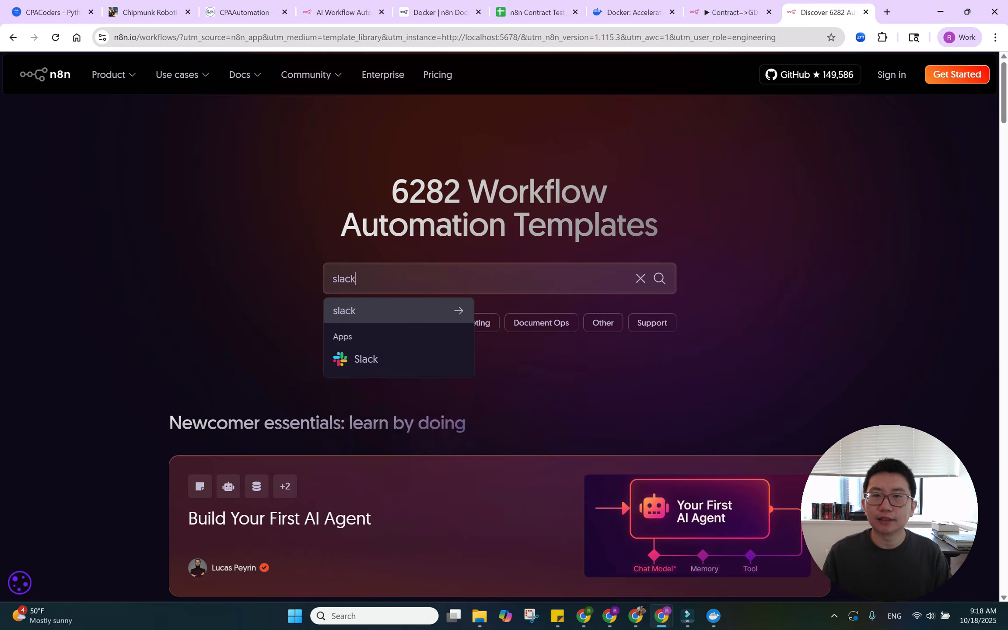
left_click(421, 360)
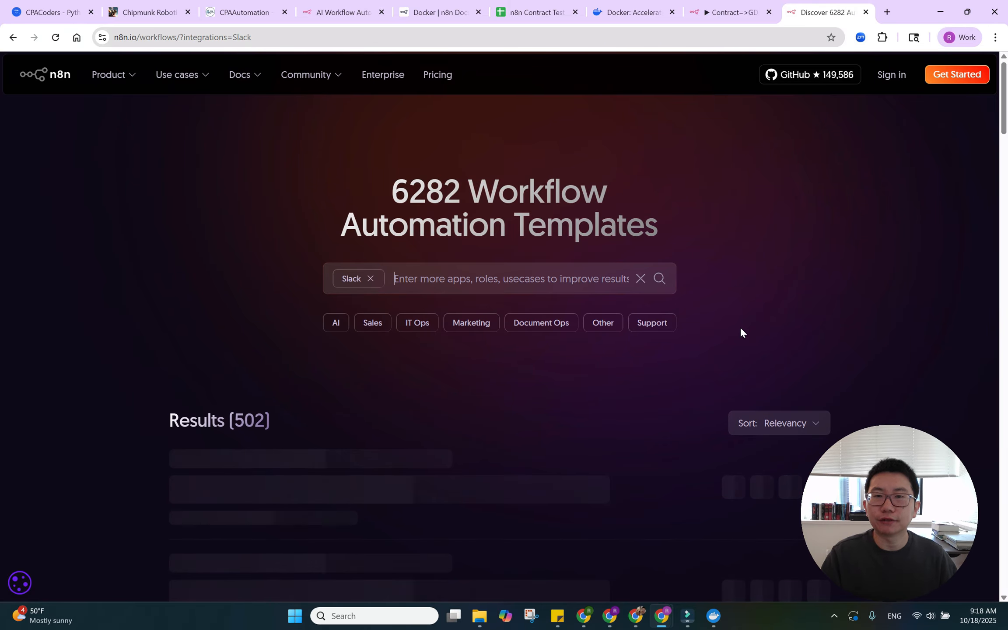
Look through the Slack template results and return to the beginning of the list.
scroll(739, 326, "down", 4)
scroll(158, 308, "down", 2)
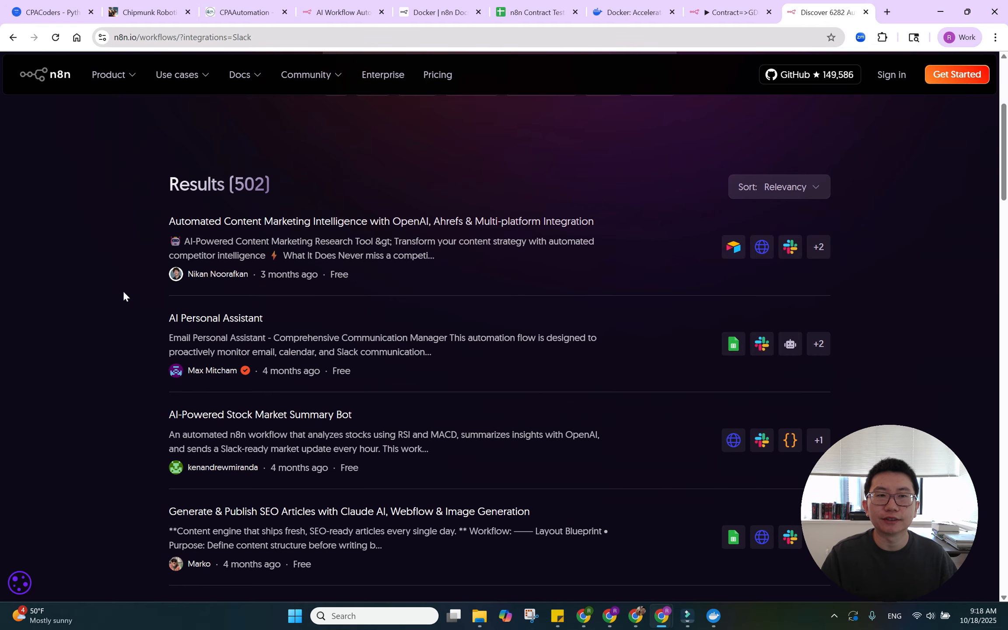
scroll(115, 293, "down", 20)
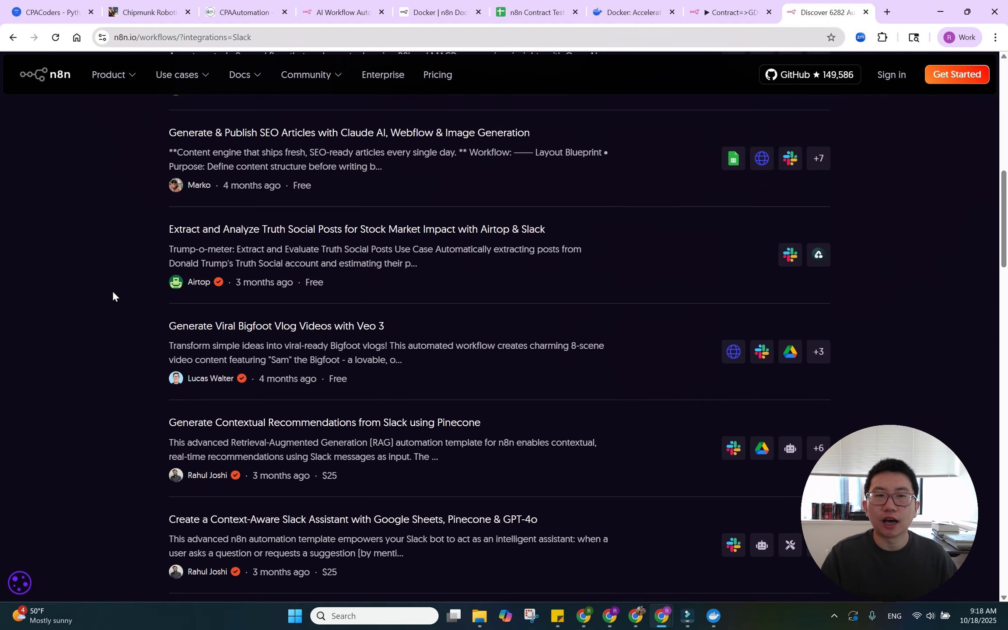
scroll(113, 291, "up", 20)
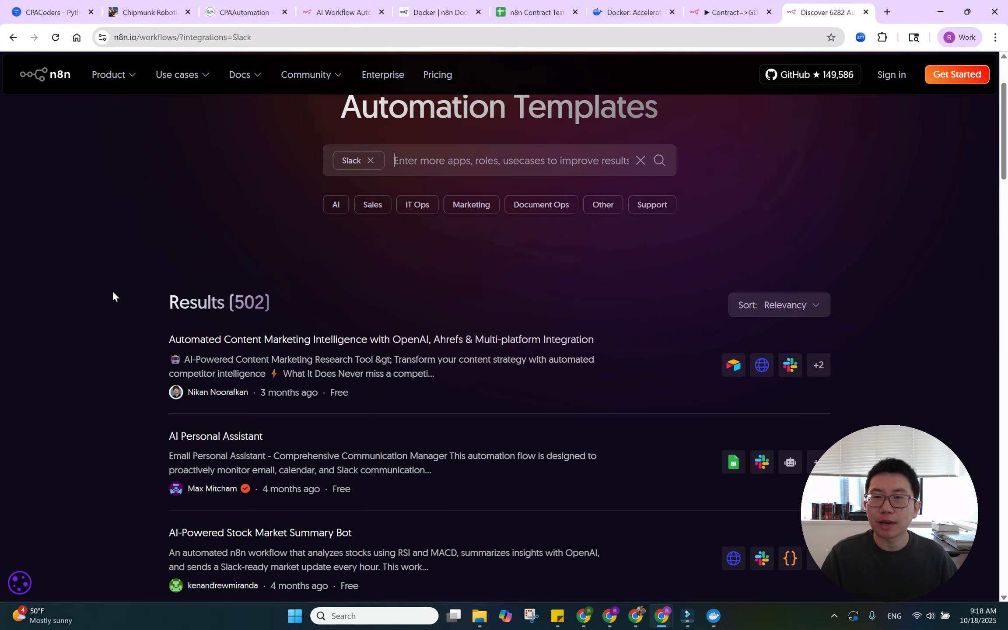
scroll(115, 298, "down", 5)
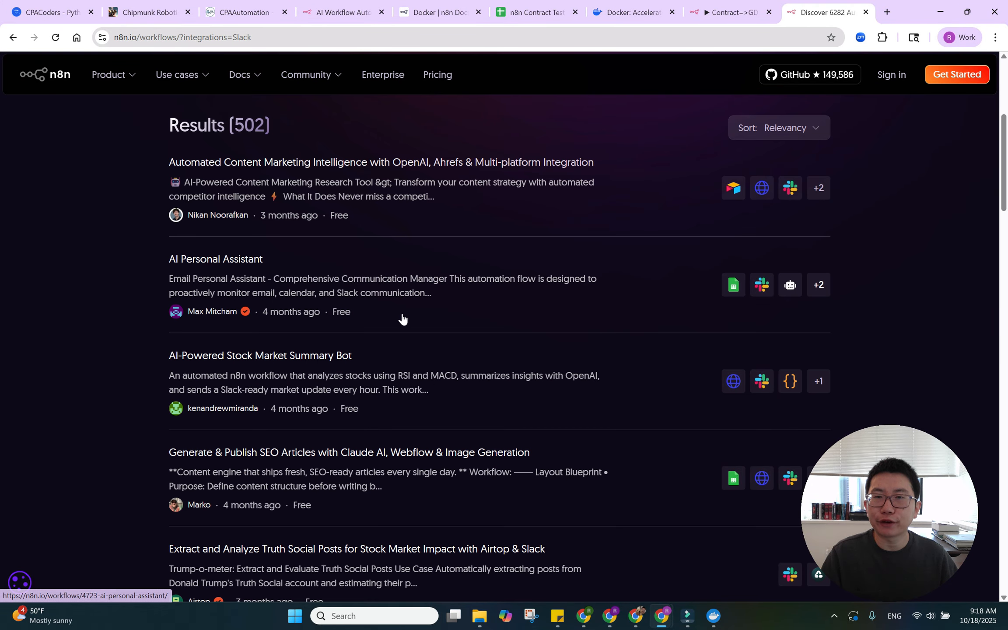
scroll(472, 336, "down", 2)
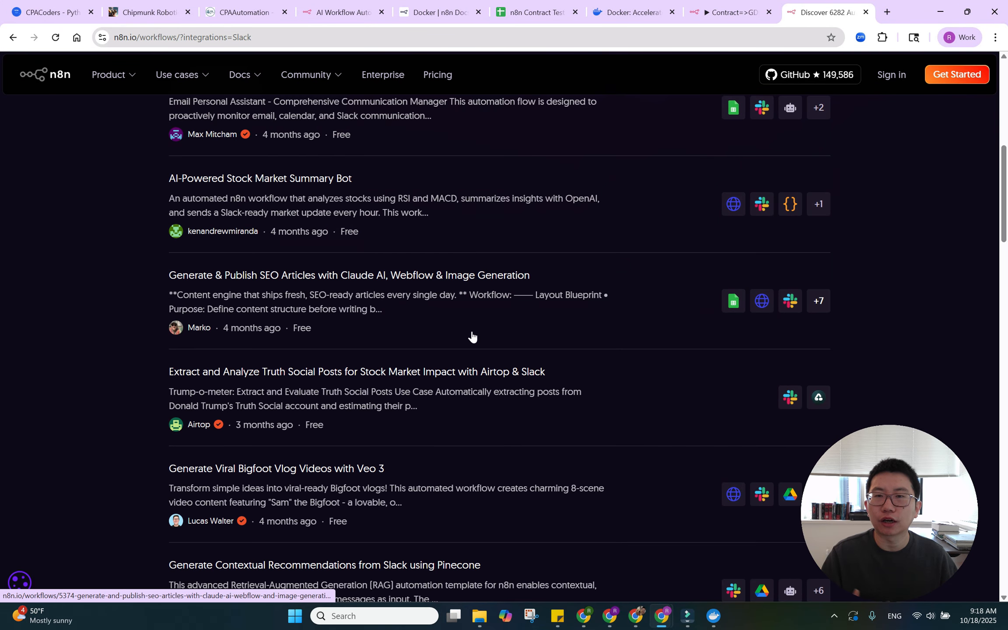
scroll(471, 337, "down", 3)
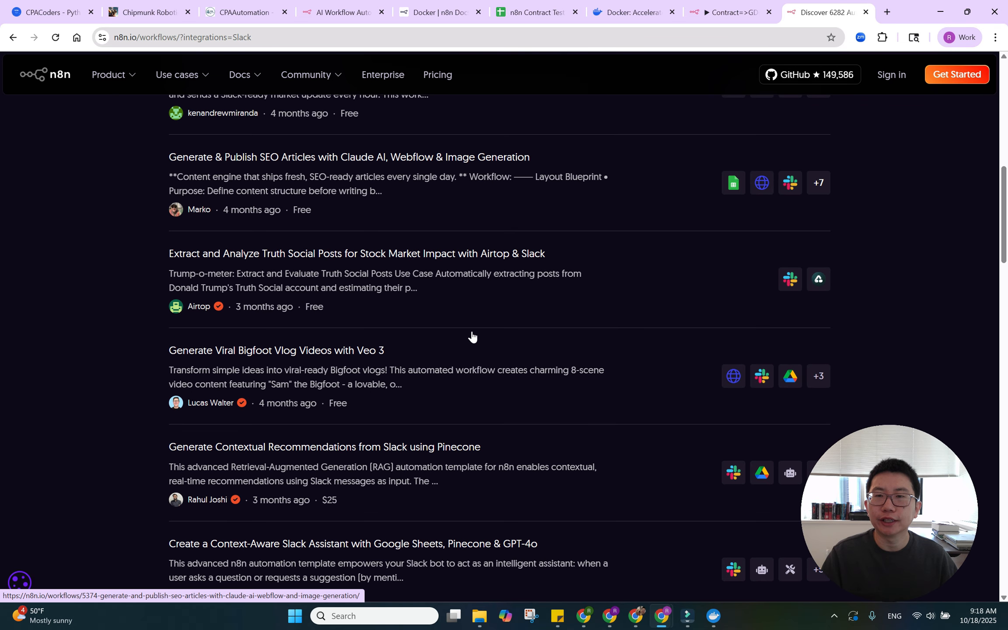
scroll(471, 337, "down", 3)
scroll(472, 337, "up", 18)
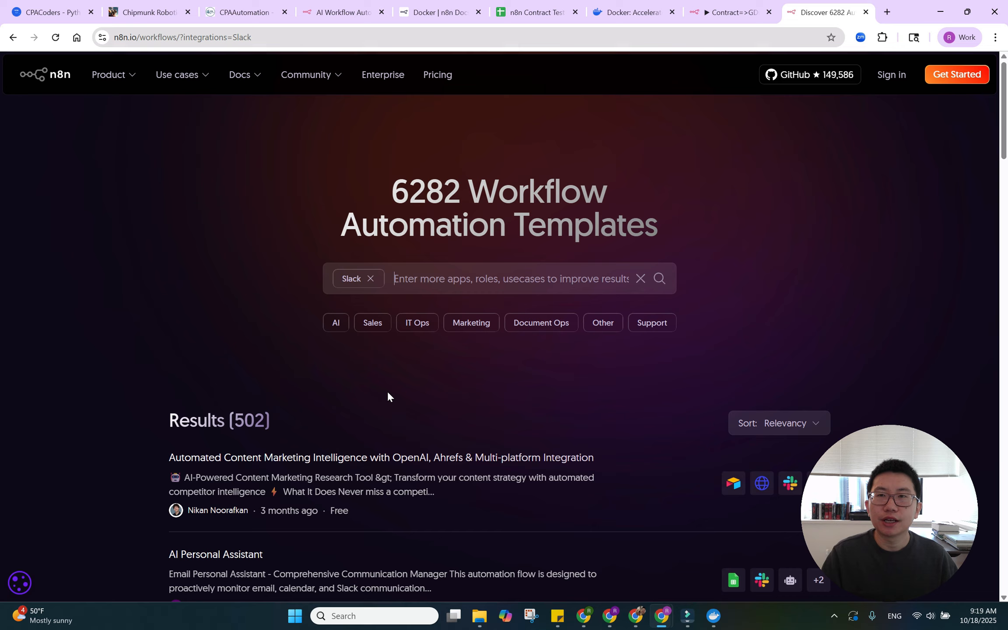
Close the template library and open the Contract=>GDrive=>GPT5=>GSheets workflow from the overview, briefly selecting all its nodes.
left_click(865, 12)
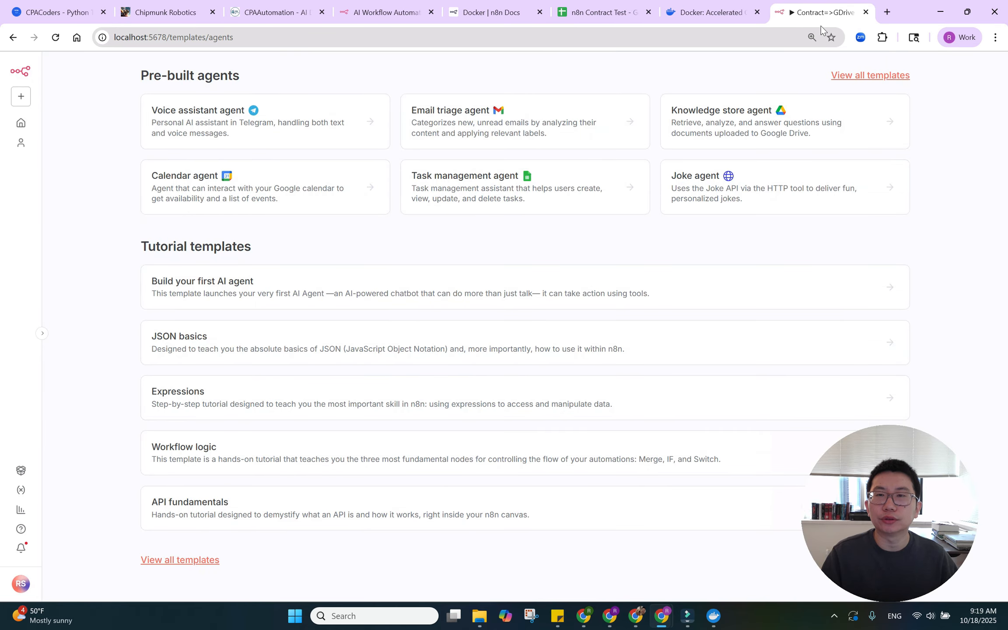
left_click(376, 13)
left_click(846, 8)
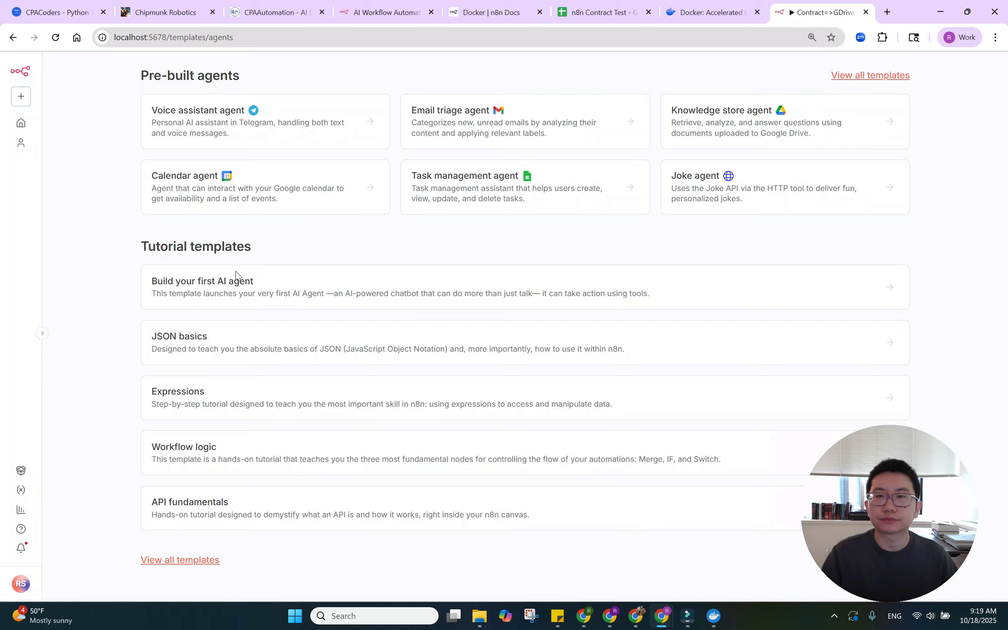
left_click(21, 125)
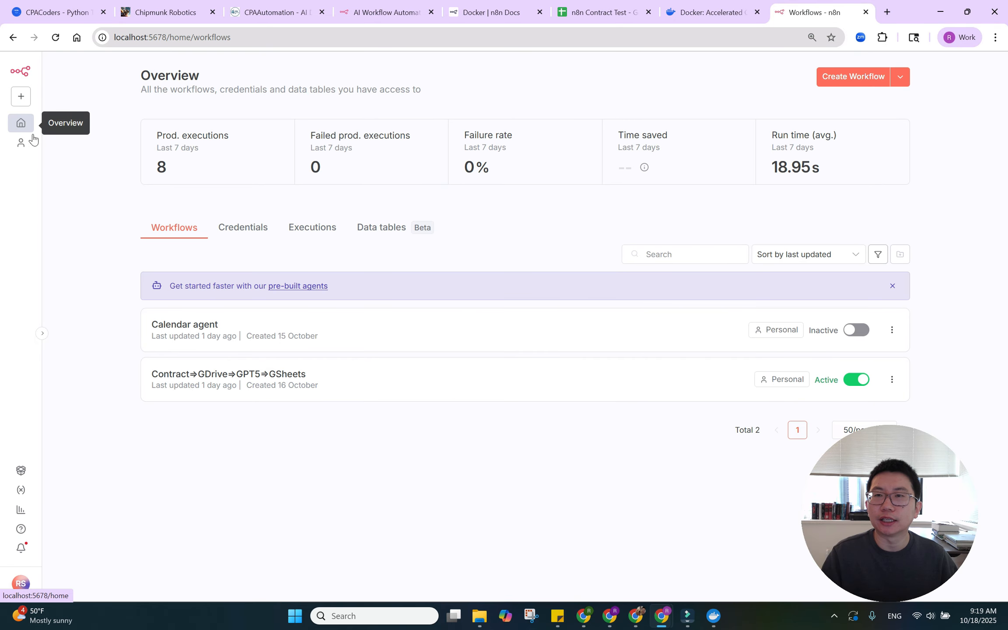
left_click(398, 379)
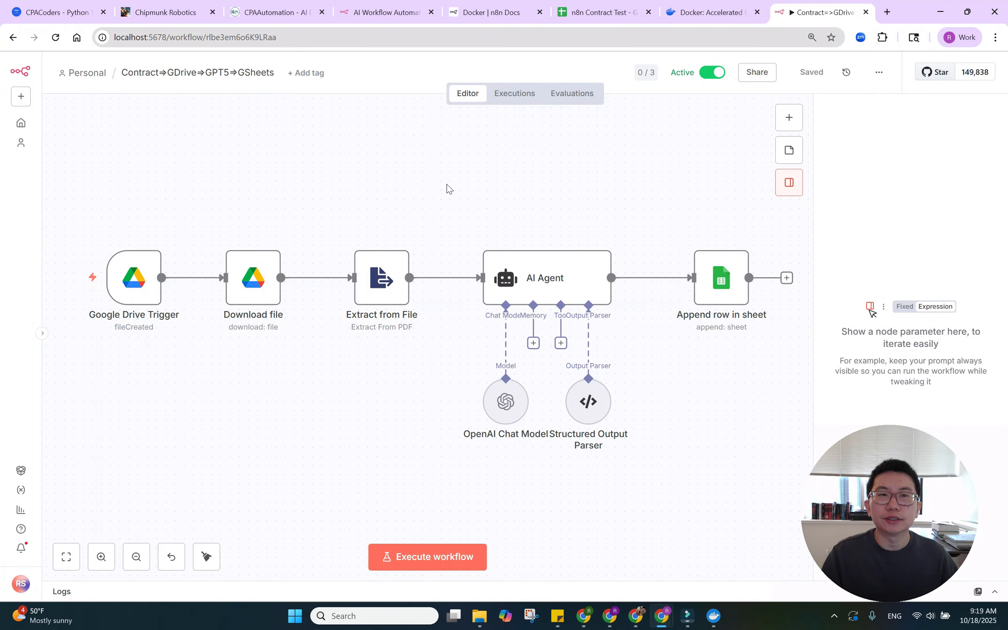
left_click_drag(79, 163, 805, 528)
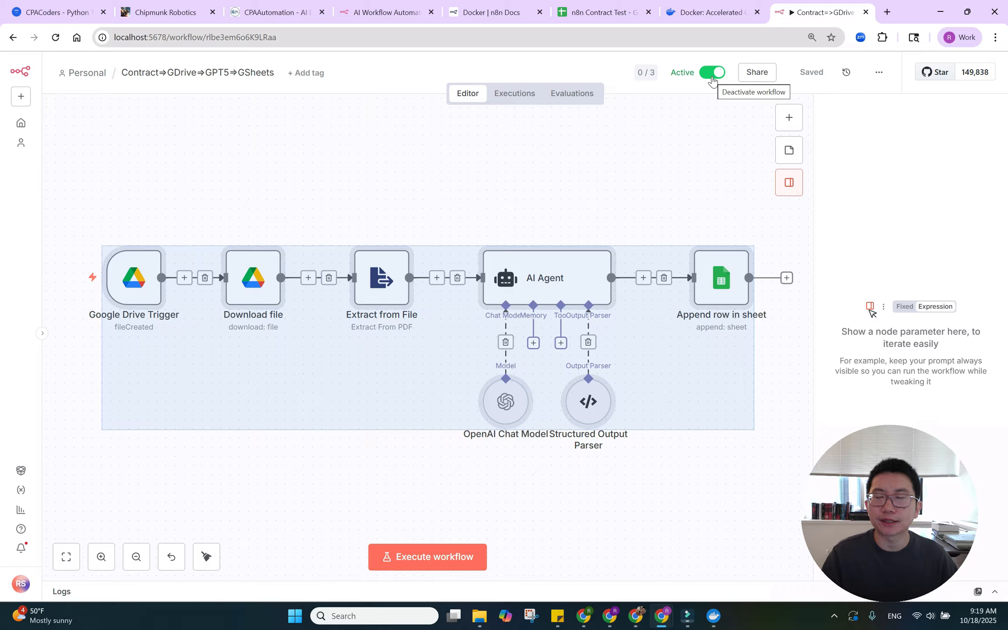
left_click(687, 162)
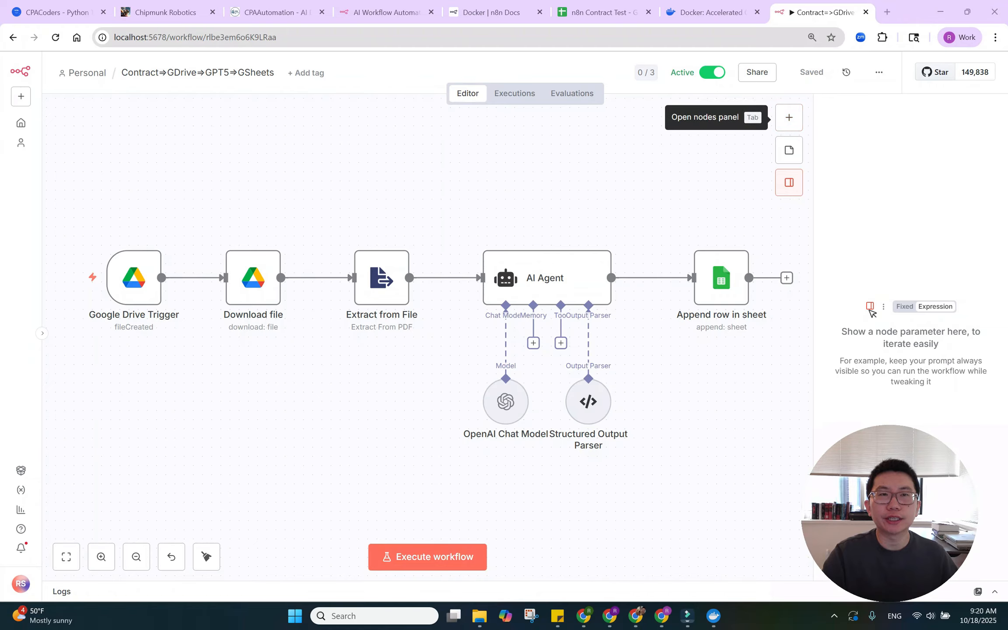
Search the nodes for Google Drive and examine its available actions and its triggers.
left_click(788, 117)
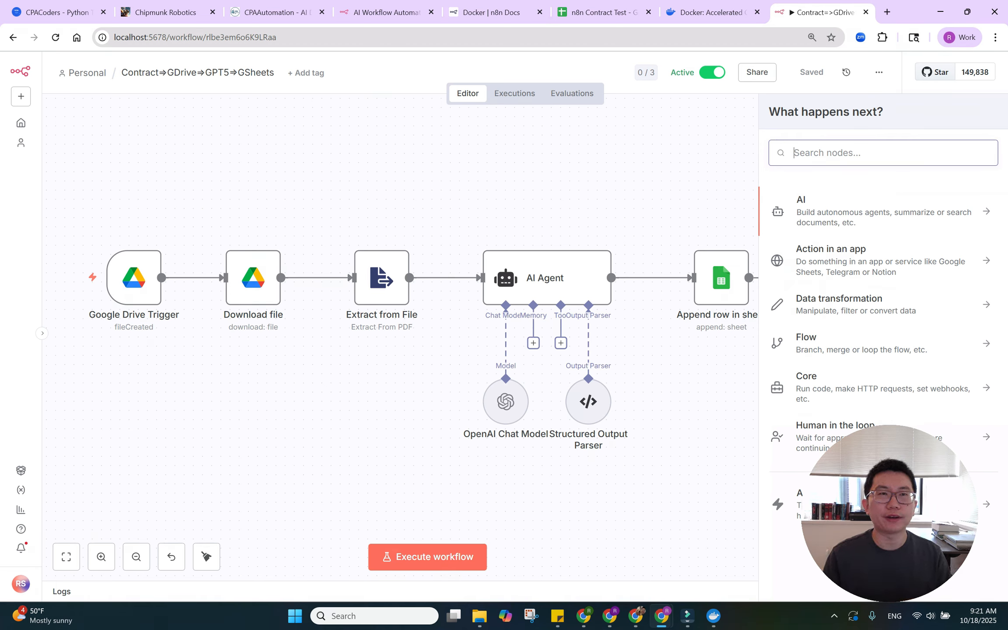
type("Google")
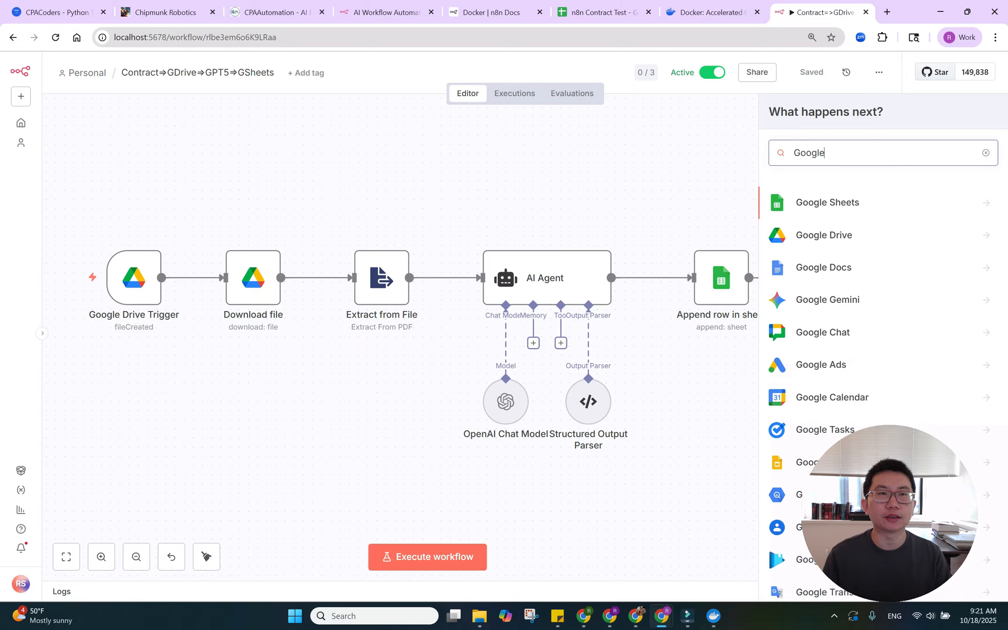
type(" Drive")
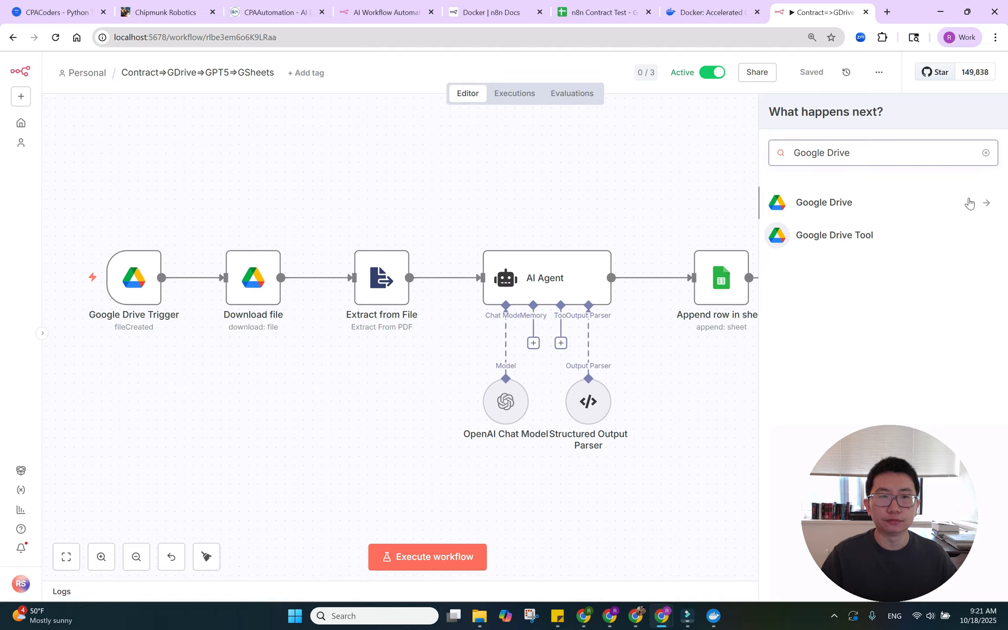
left_click(969, 203)
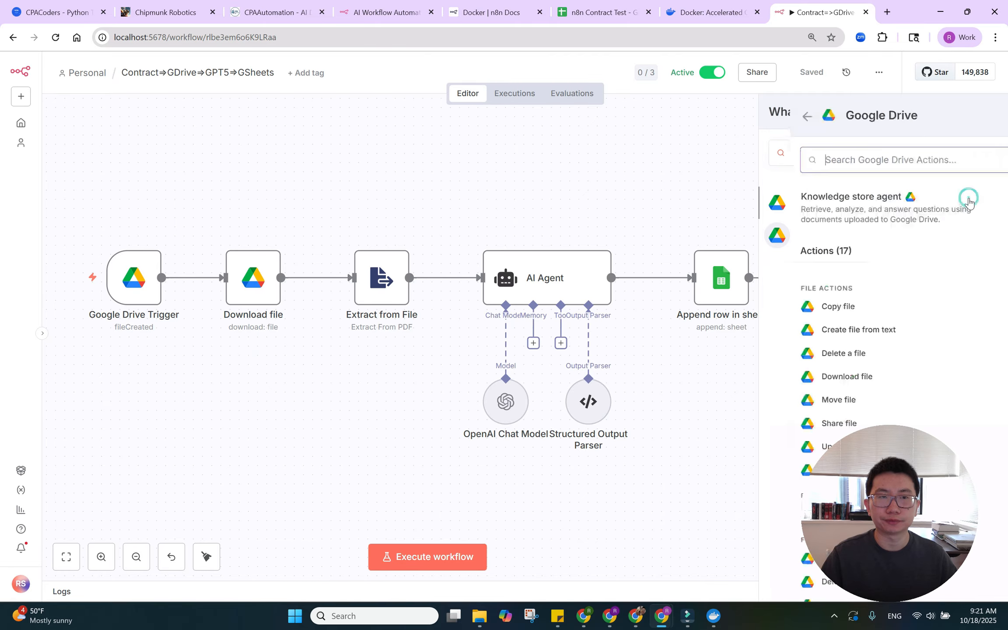
scroll(901, 295, "down", 4)
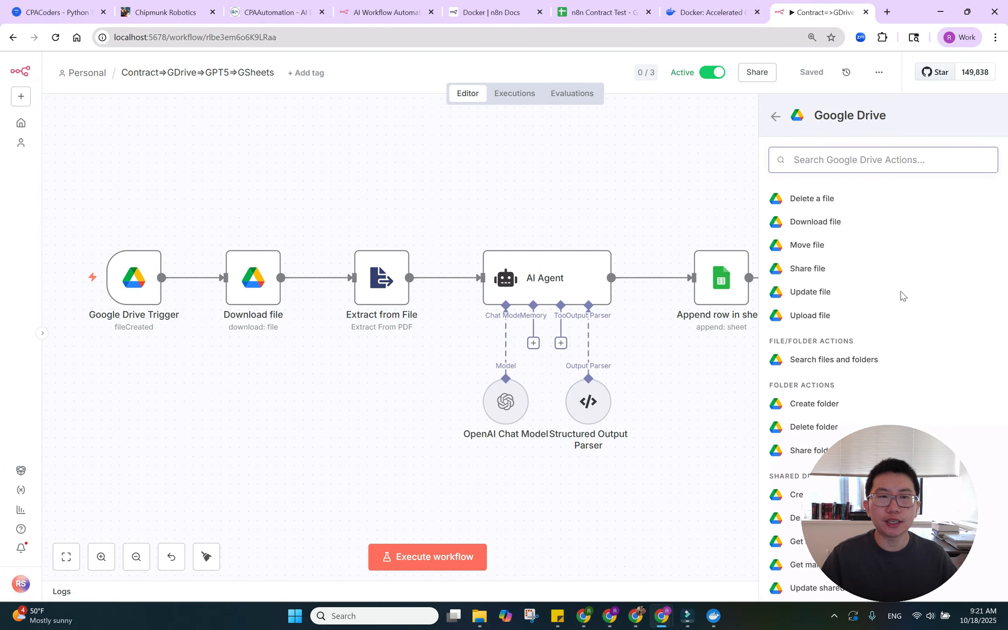
mouse_move(896, 447)
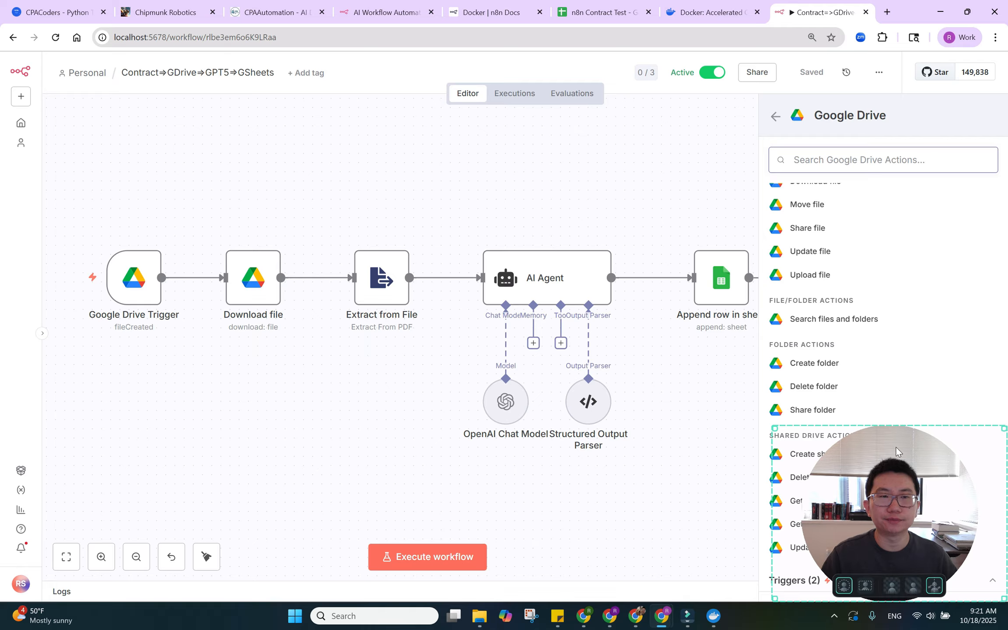
left_click_drag(897, 446, 666, 450)
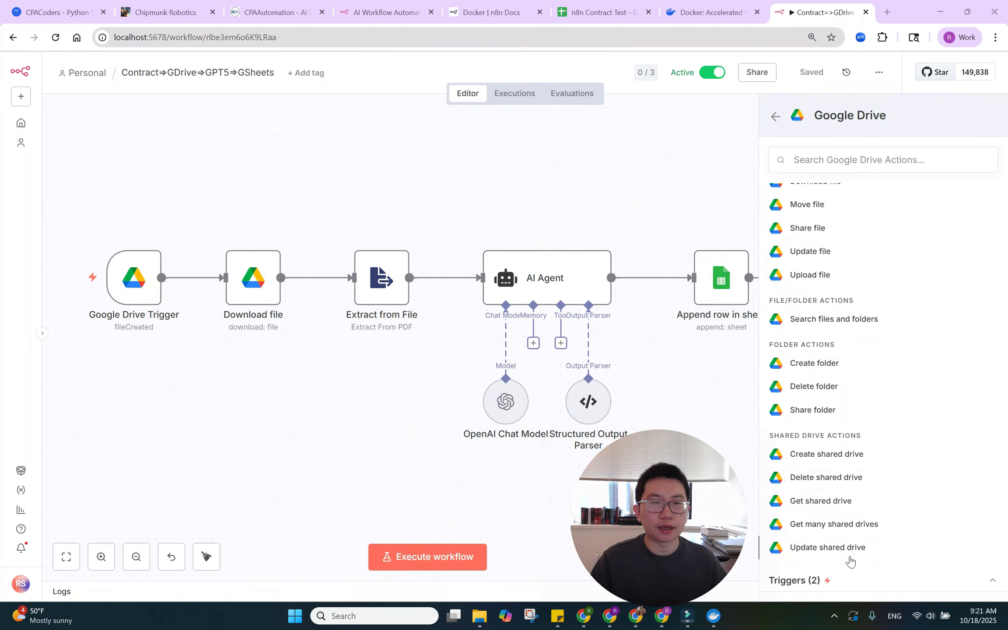
left_click(871, 580)
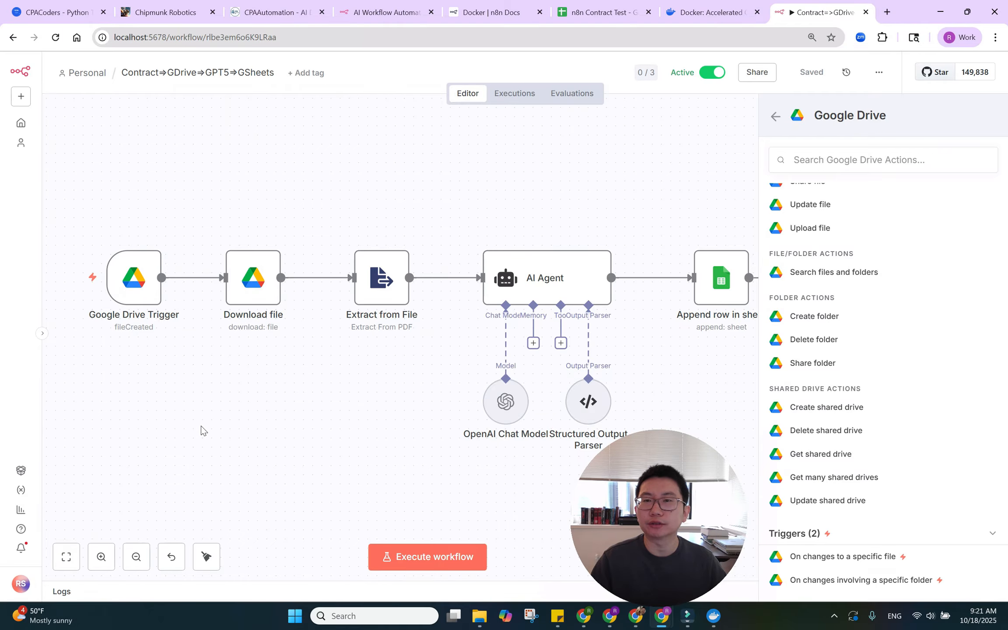
Open the Google Drive Trigger node's parameters and check its credential choices, keeping Google Drive account selected.
mouse_move(136, 315)
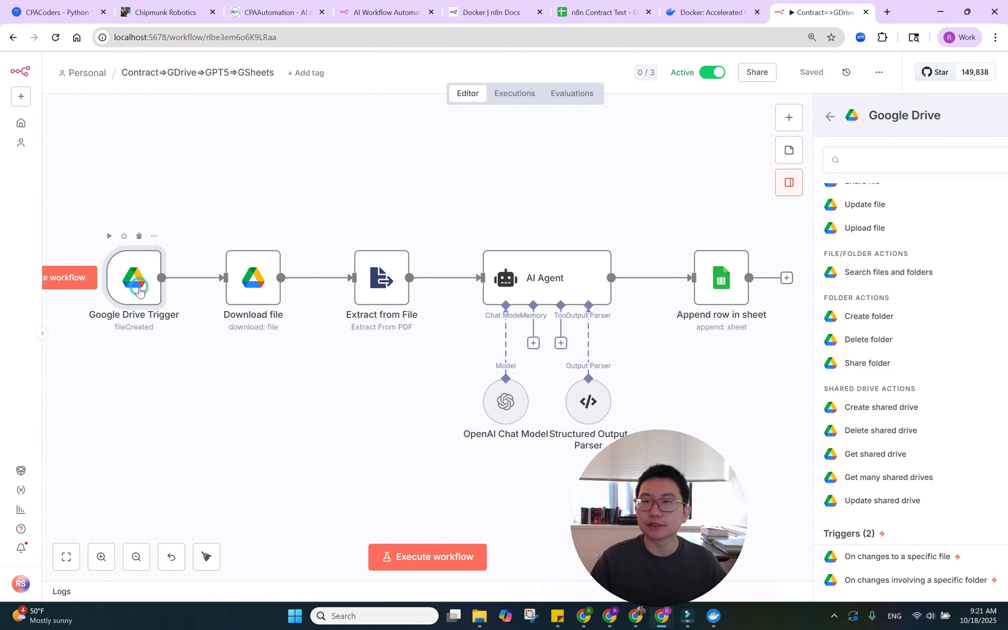
double_click(139, 289)
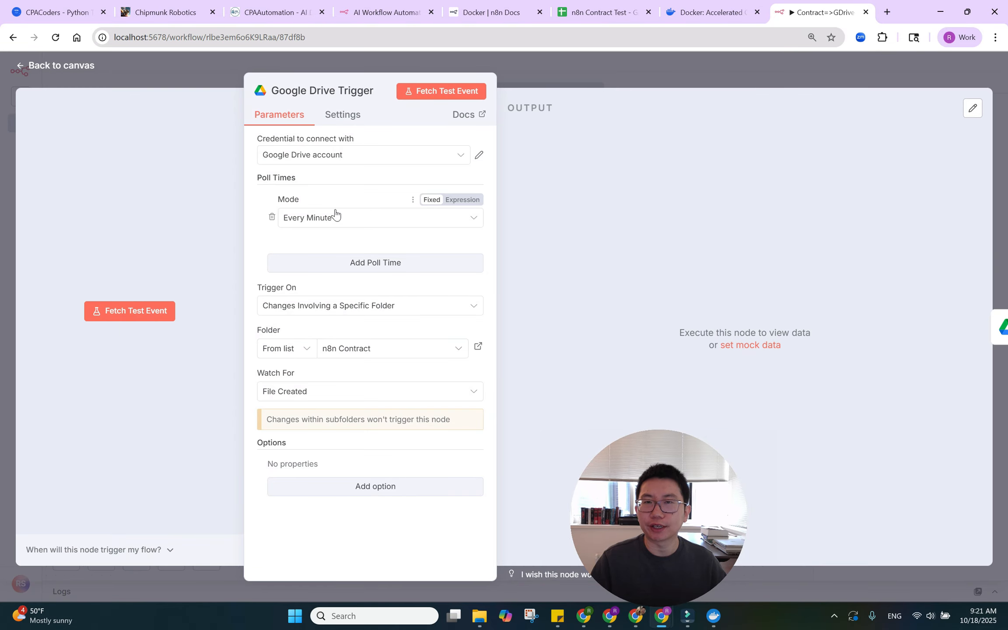
left_click(299, 160)
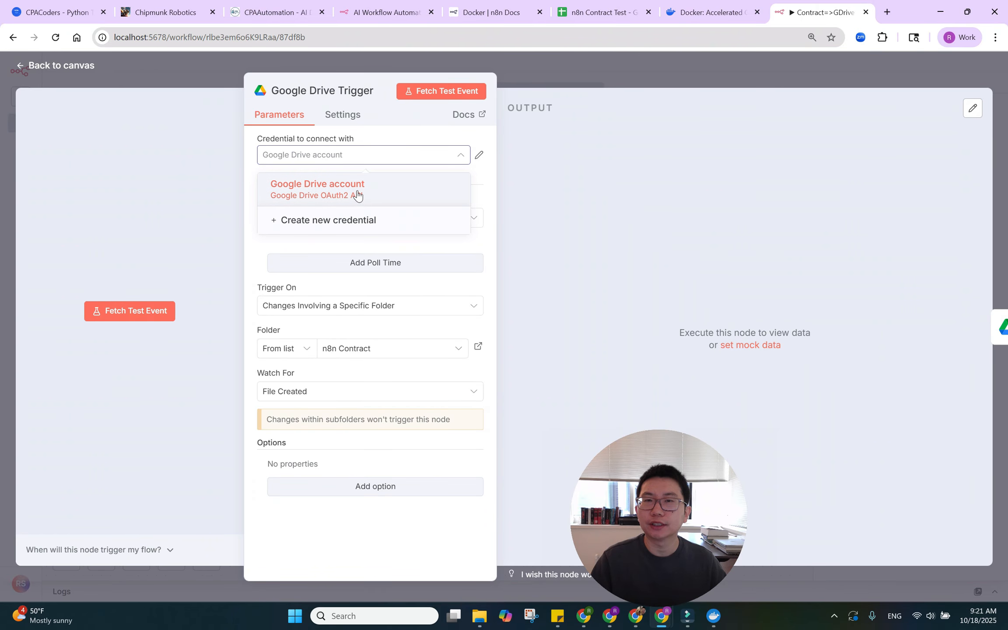
left_click(391, 199)
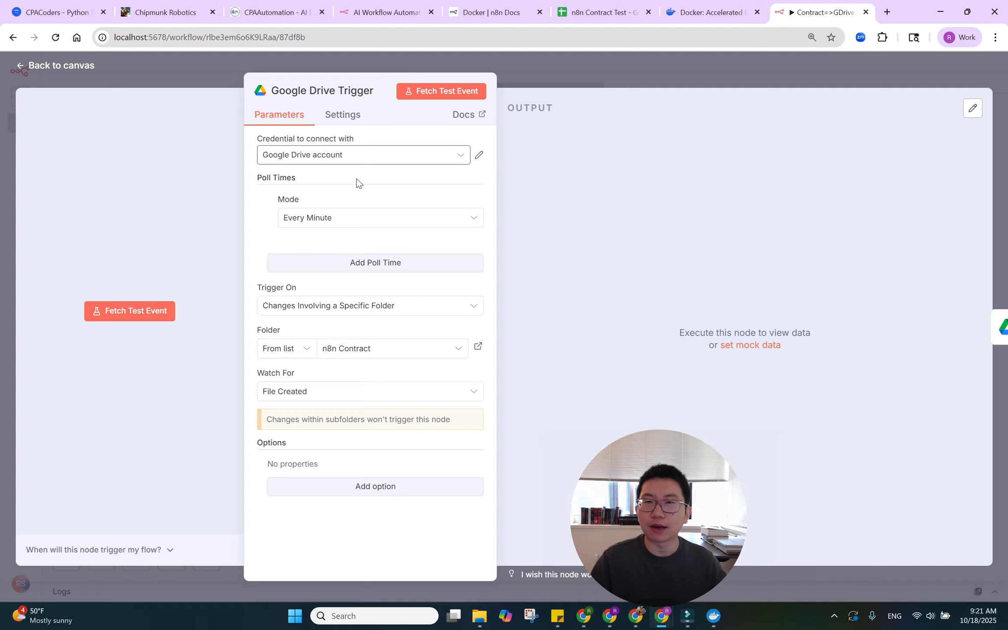
left_click(367, 161)
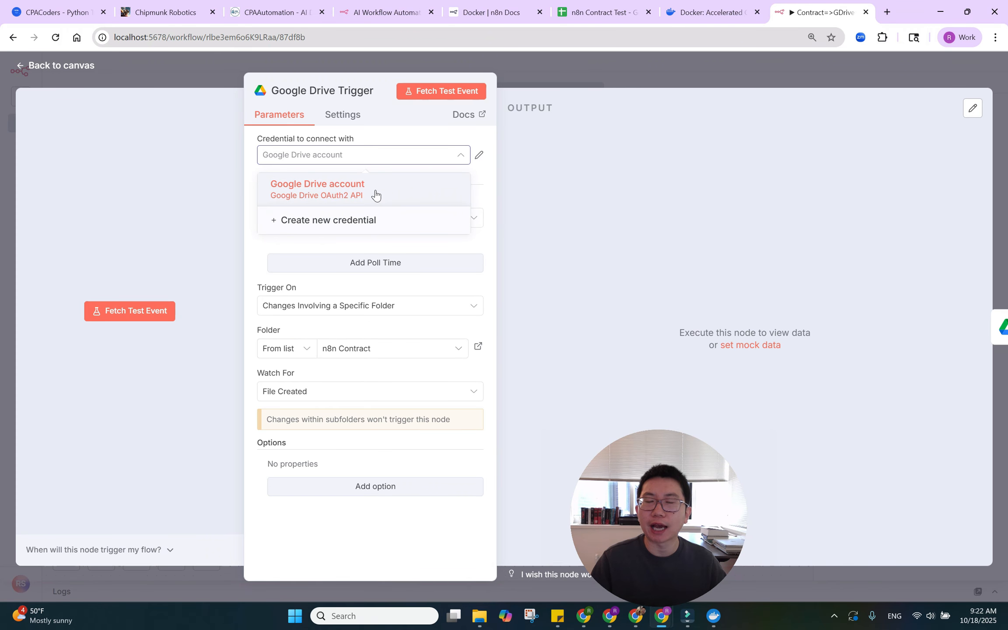
left_click(375, 195)
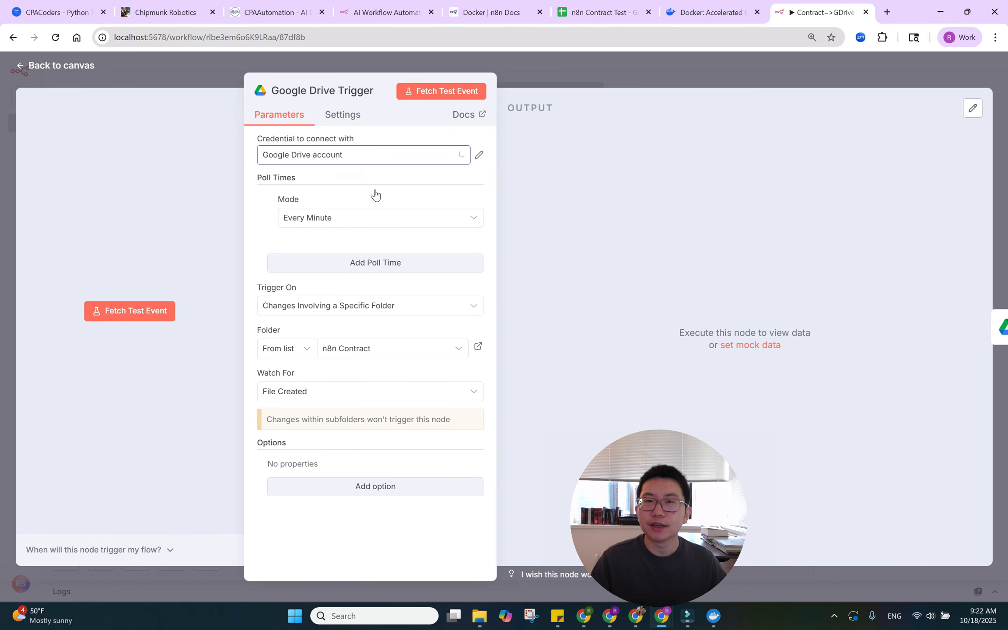
Review the trigger's poll time modes and Trigger On options, keeping Every Minute and Changes Involving a Specific Folder.
left_click(344, 224)
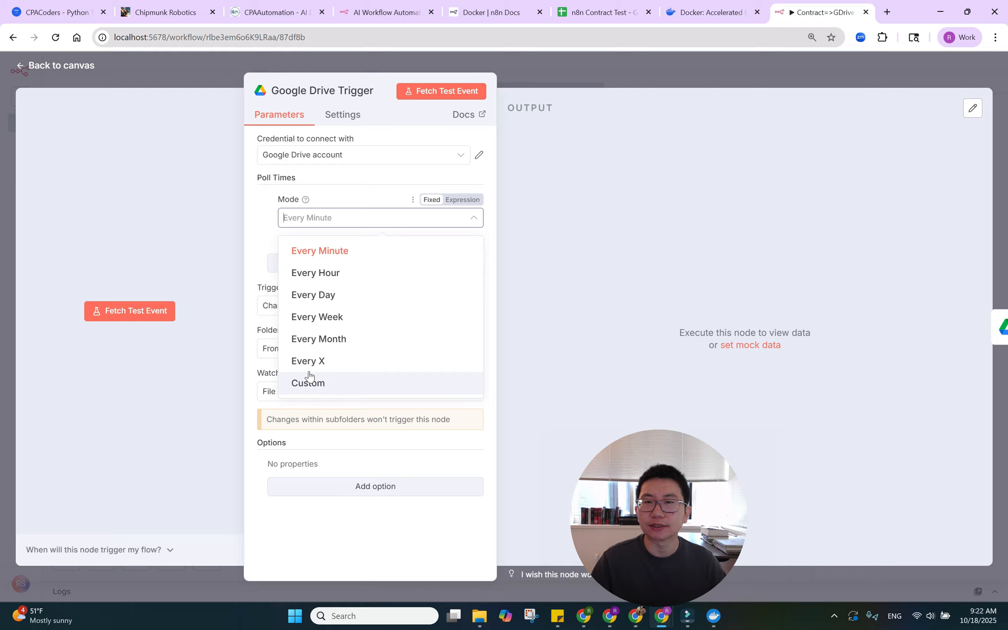
left_click(267, 232)
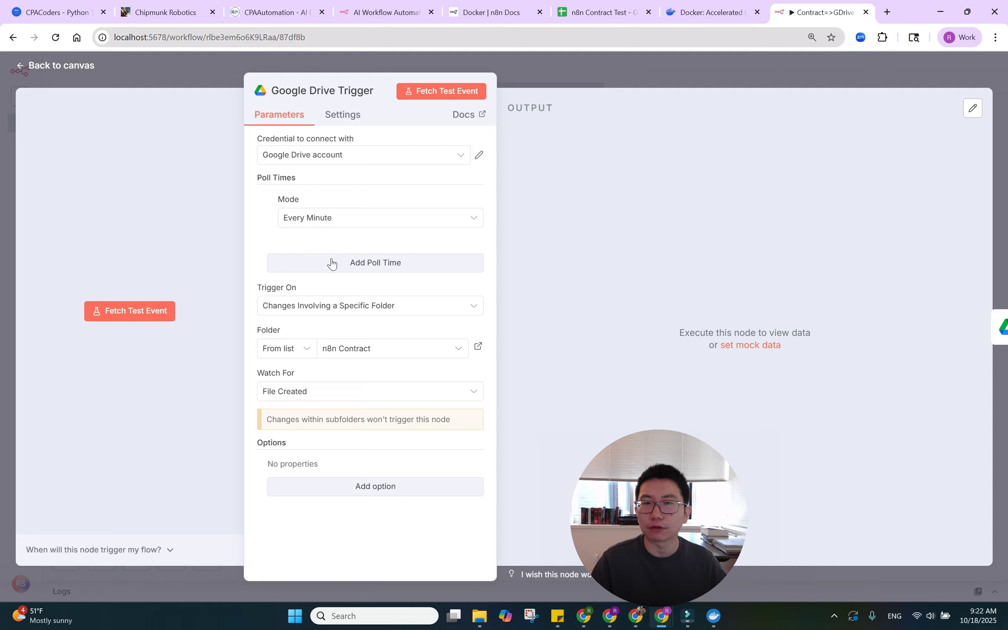
left_click(304, 312)
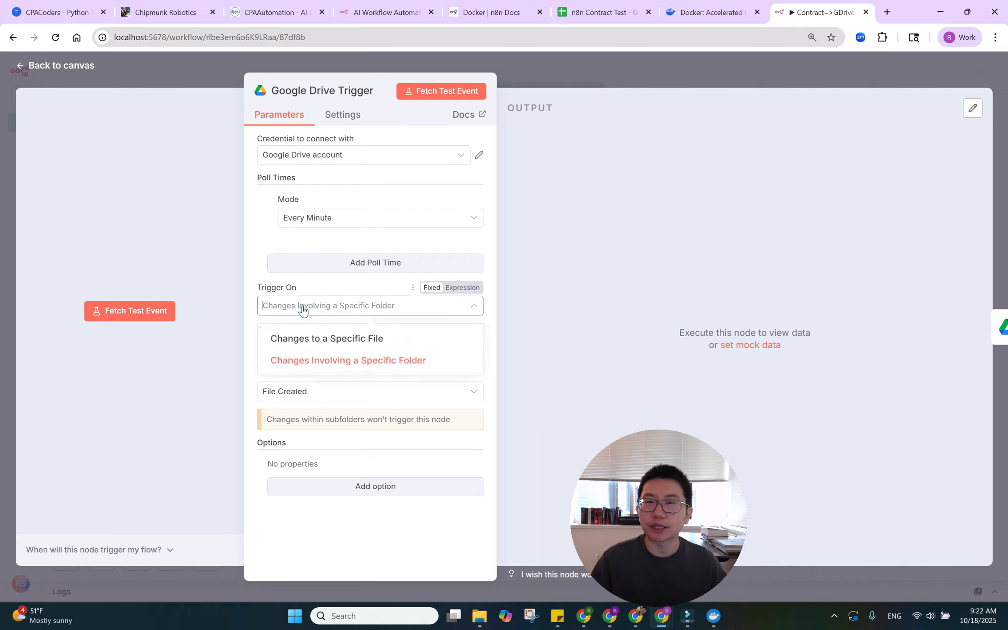
left_click(360, 370)
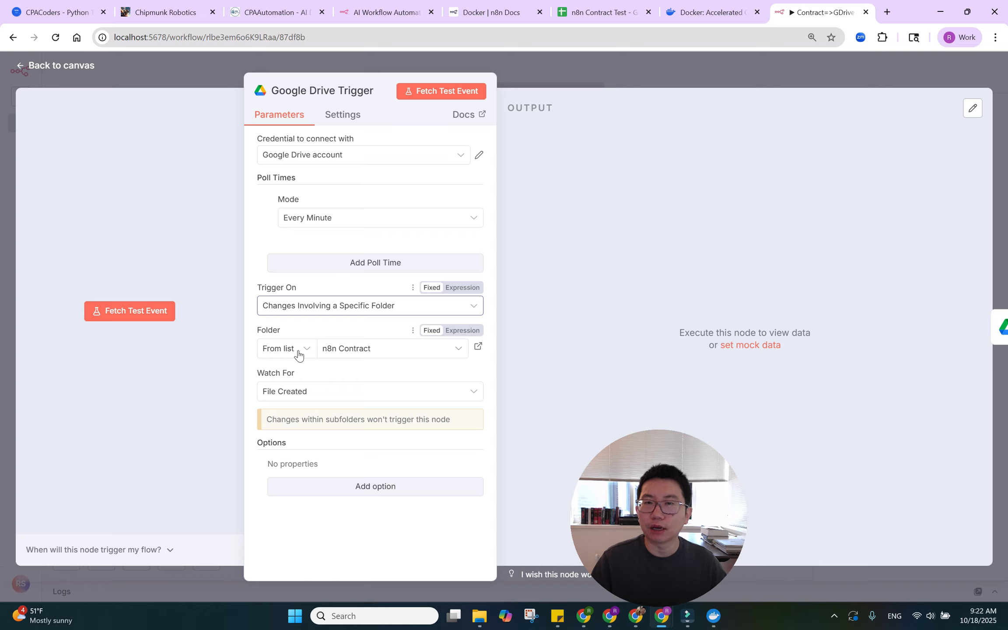
Review the trigger's folder list and Watch For options, keeping n8n Contract and File Created.
left_click(349, 358)
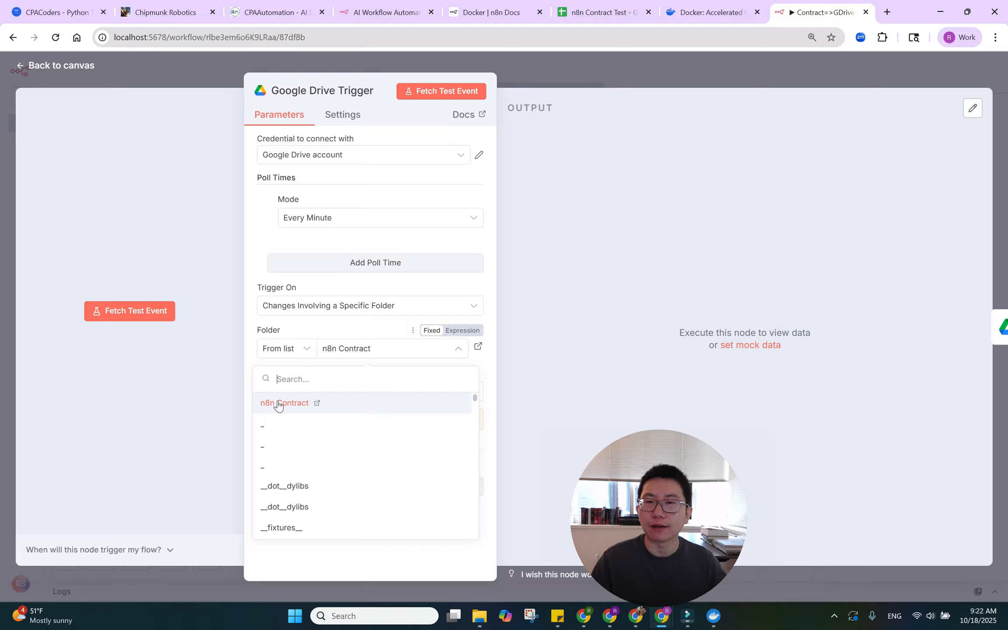
left_click(336, 333)
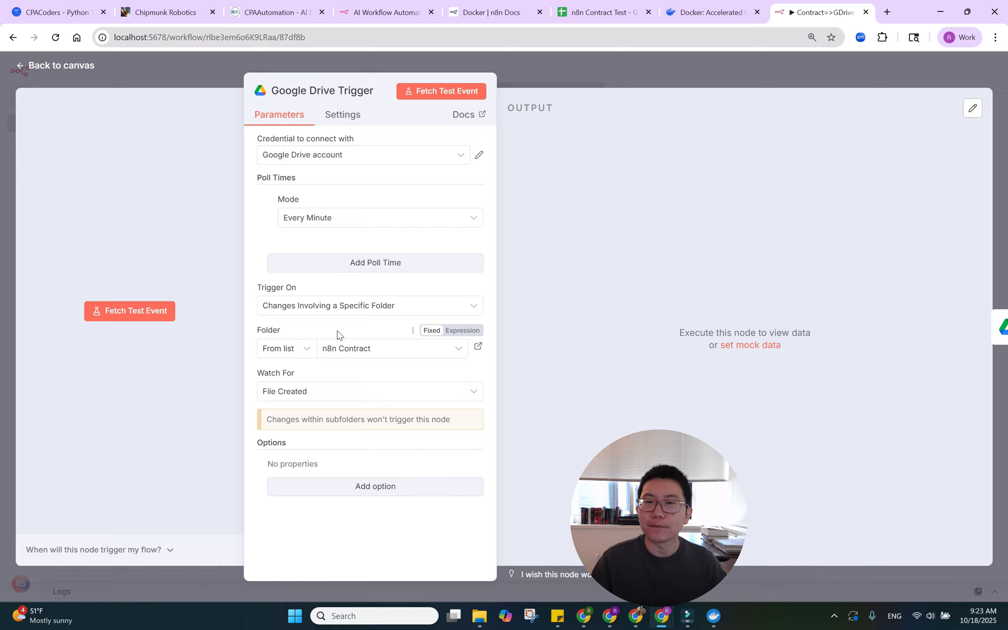
left_click(290, 396)
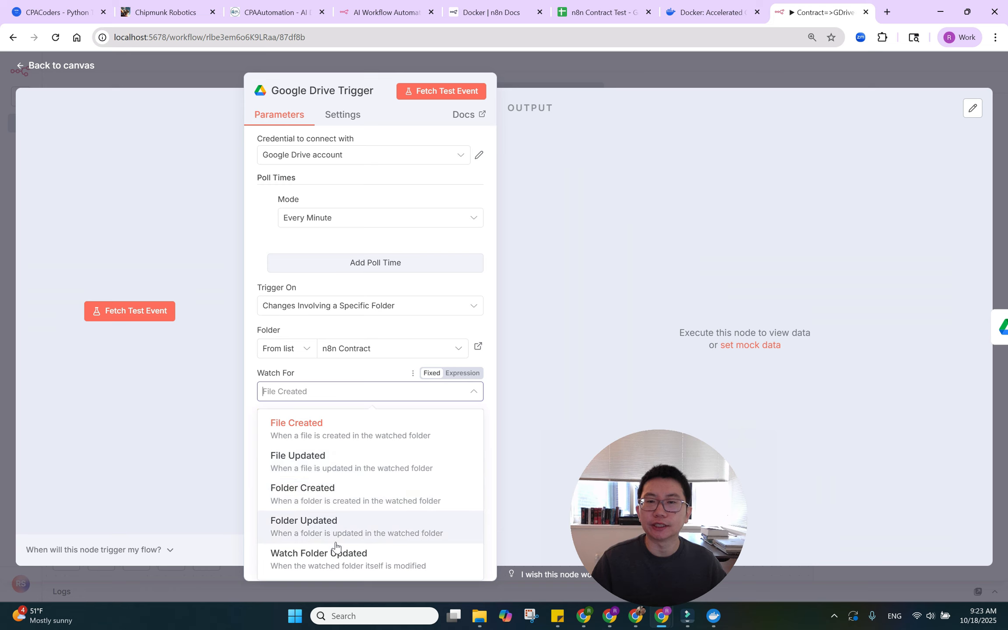
left_click(374, 384)
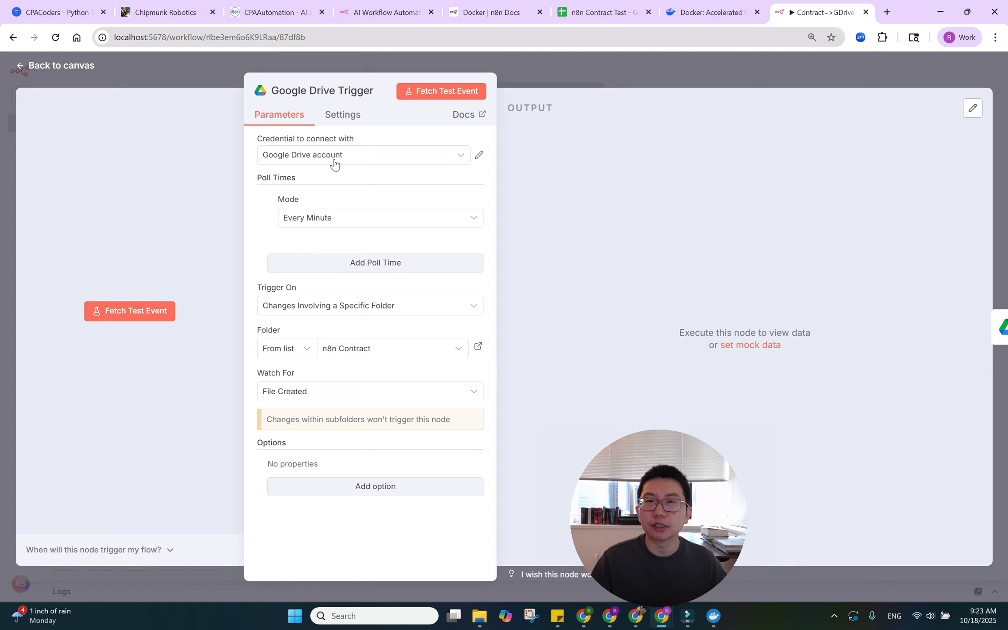
Open the Google Drive account credential, examine its OAuth redirect URL, Client ID and Client Secret fields, and recheck the trigger's credential choices.
left_click(352, 155)
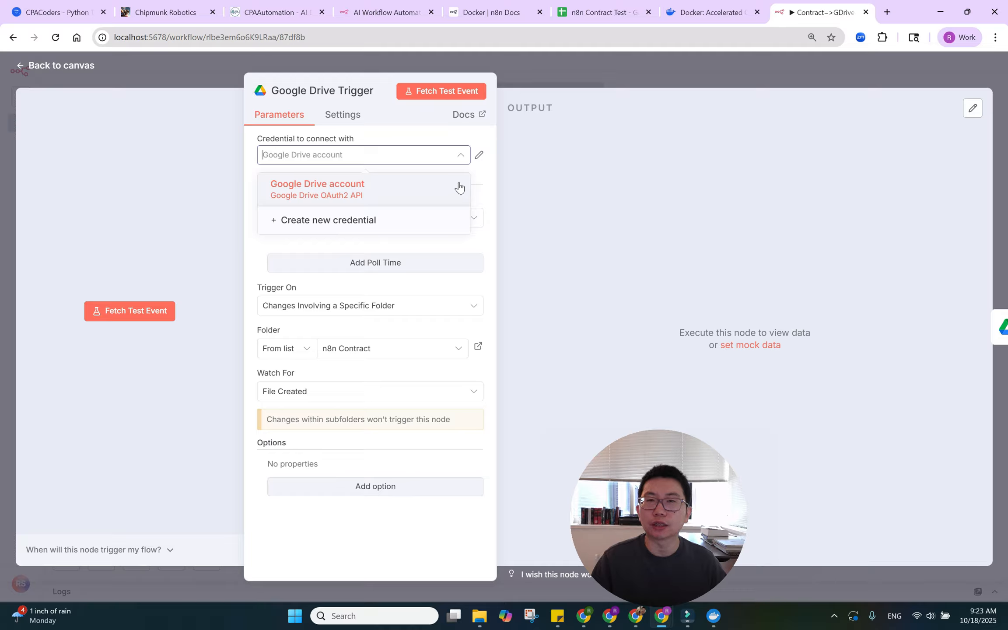
left_click(479, 156)
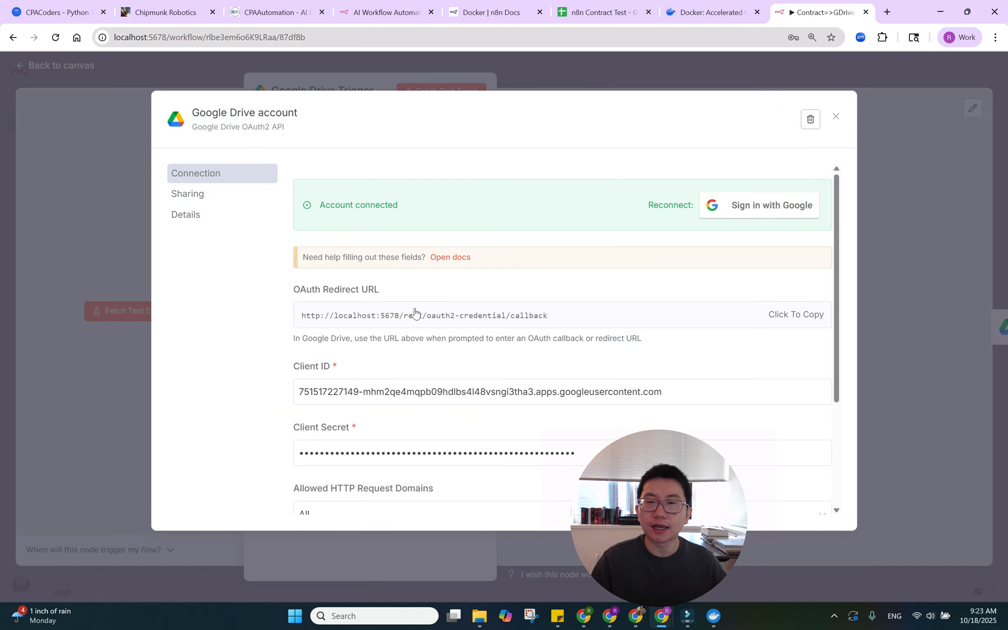
scroll(414, 313, "down", 4)
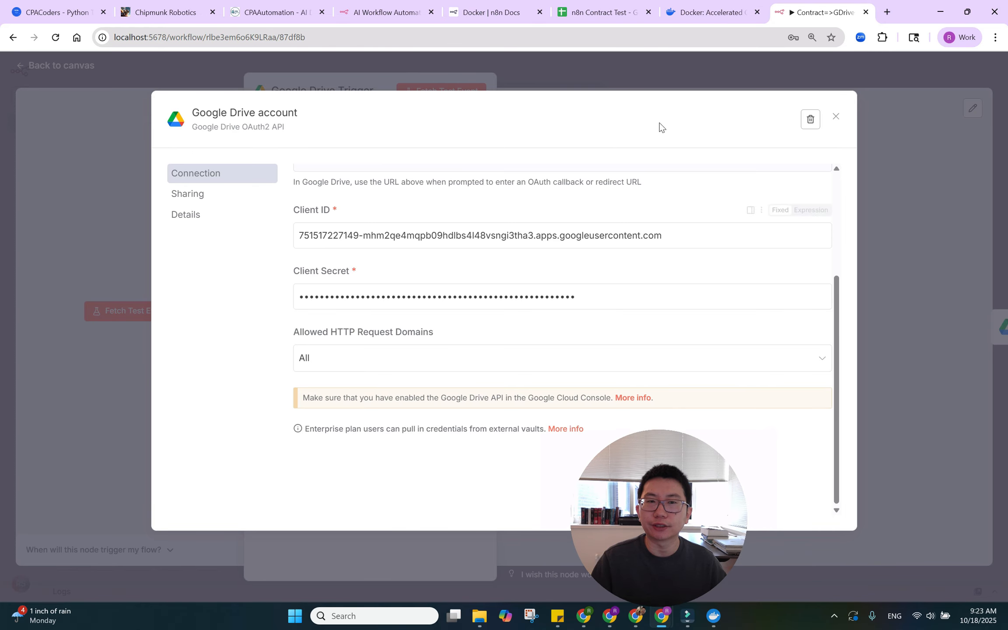
scroll(826, 242, "up", 4)
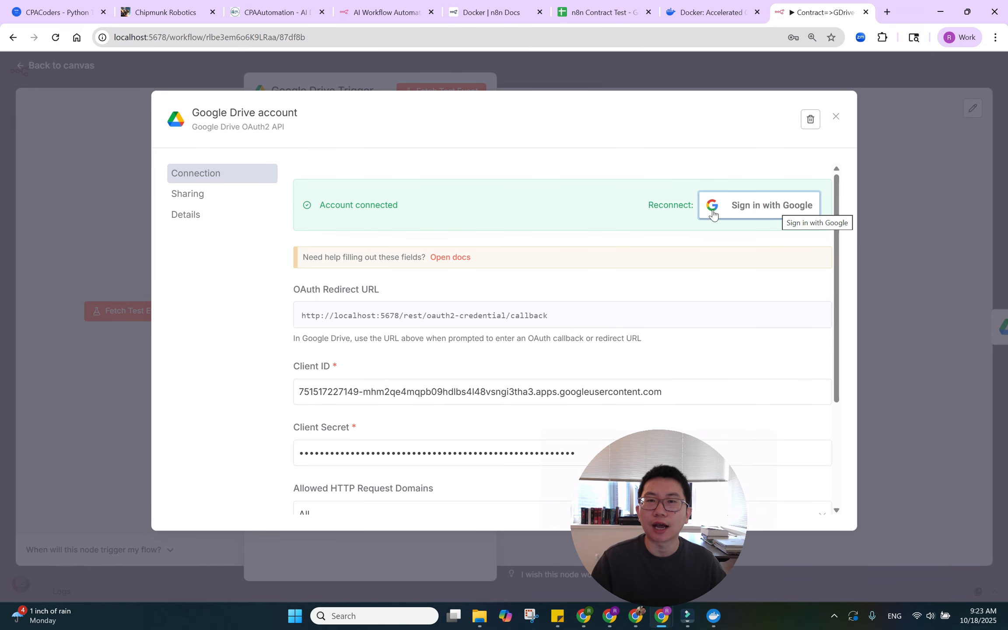
left_click_drag(290, 366, 346, 368)
left_click_drag(291, 427, 375, 430)
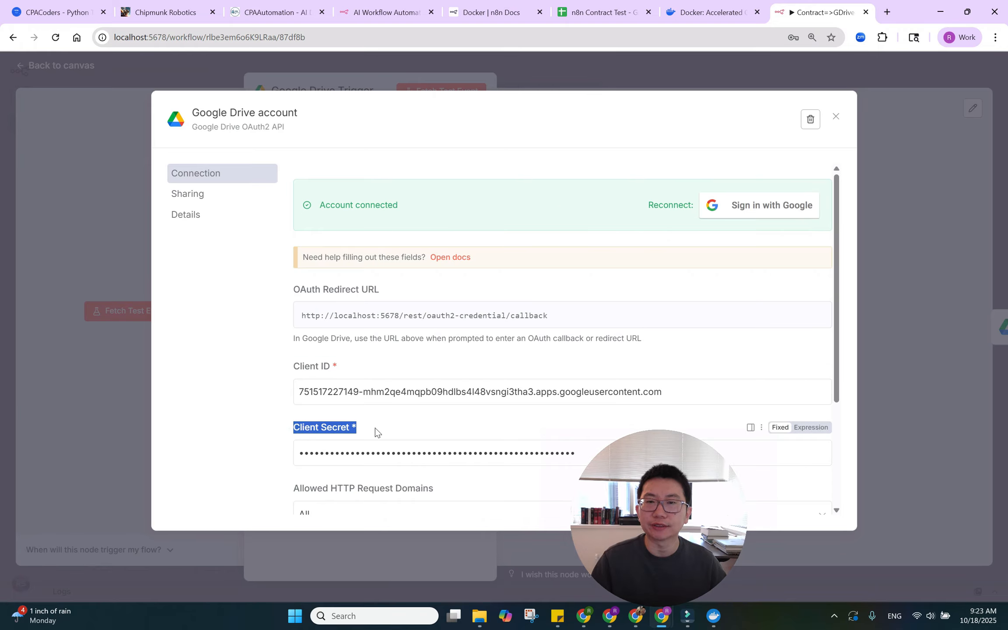
left_click(836, 117)
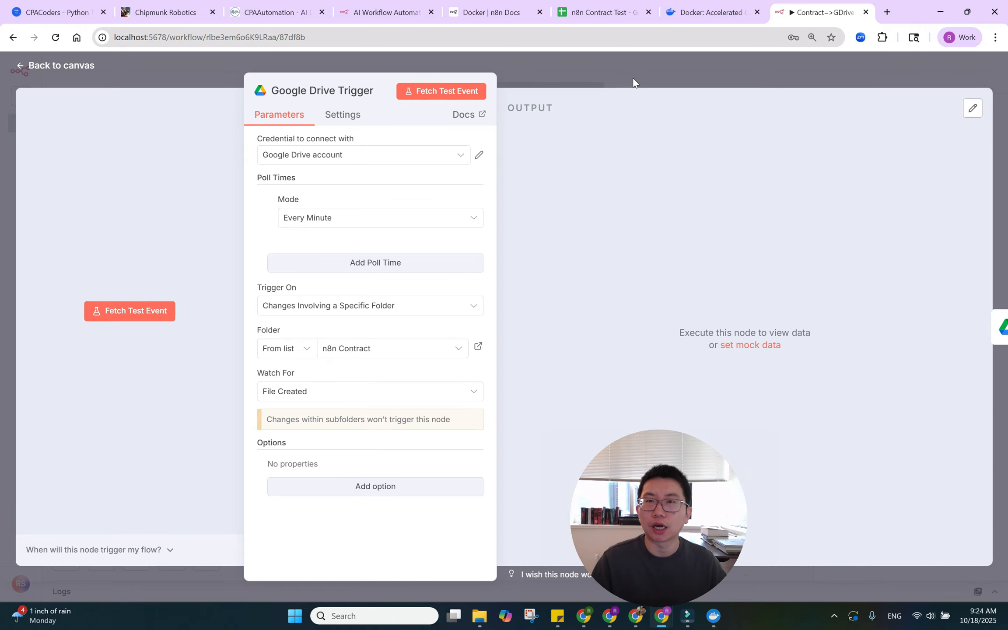
left_click(386, 162)
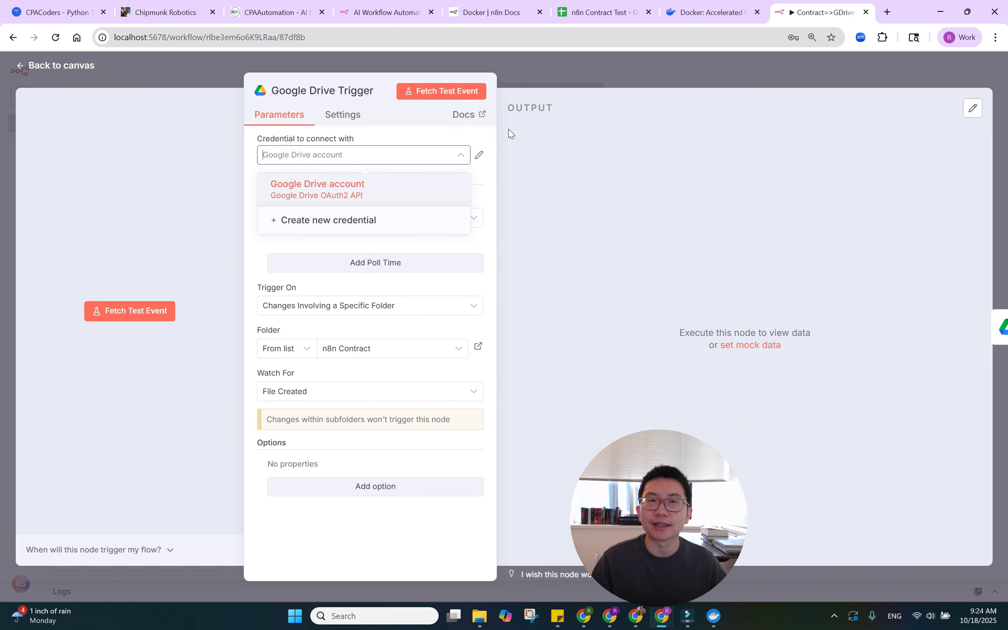
Leave the trigger and open the Download file node, keeping Google Drive account as its credential.
left_click(639, 60)
left_click(640, 60)
double_click(262, 267)
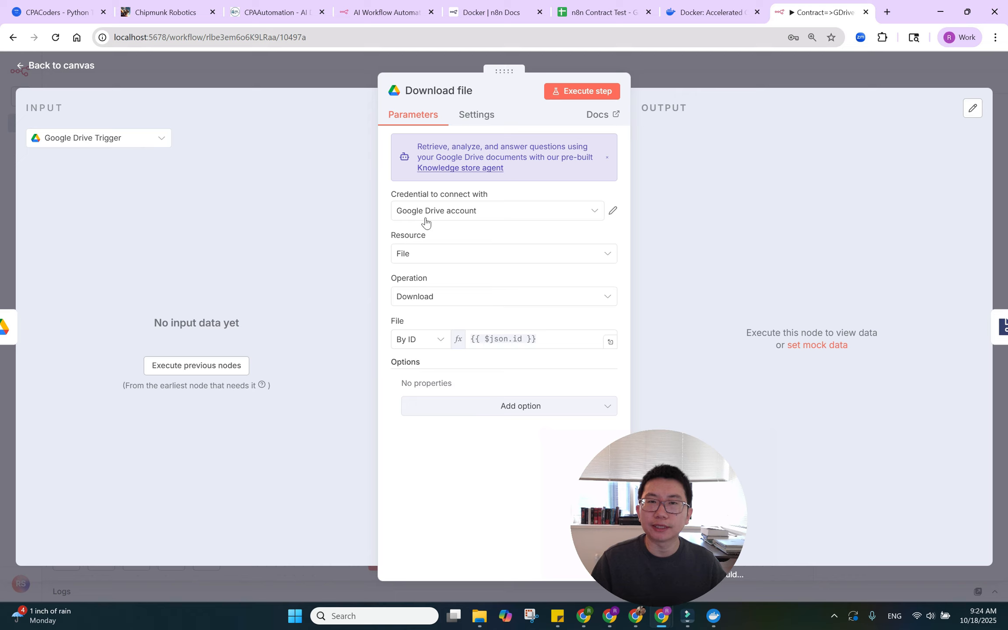
left_click(424, 215)
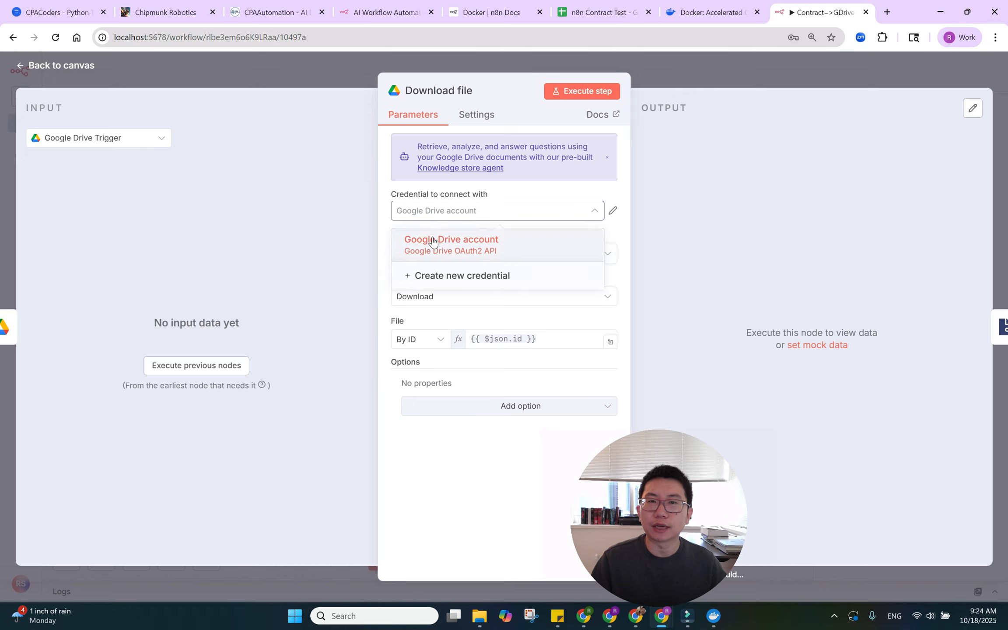
left_click(432, 240)
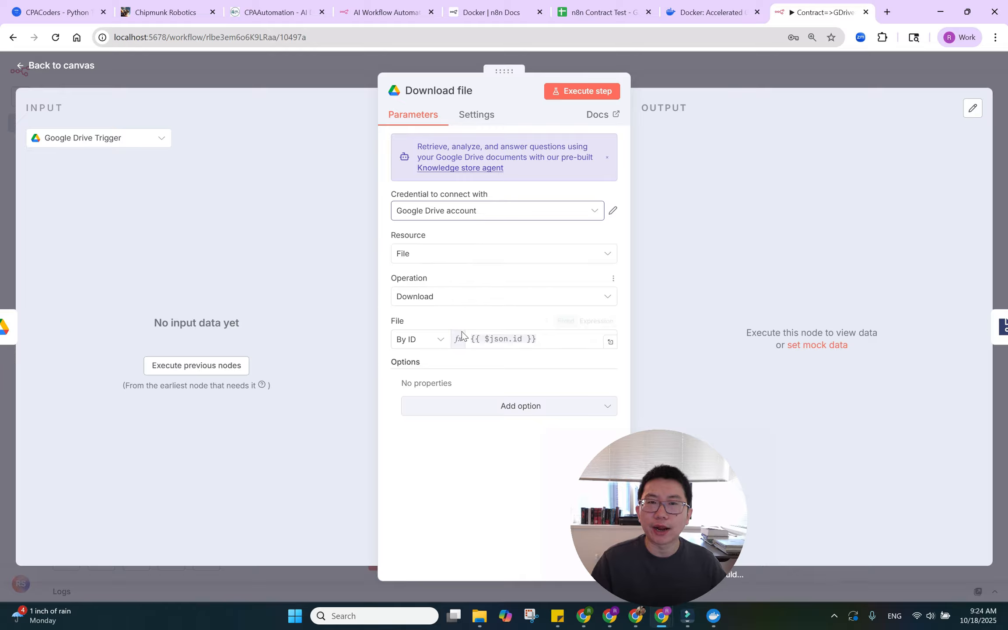
Inspect the Download file node's File By ID expression and execute the previous nodes to load its input data.
left_click(533, 338)
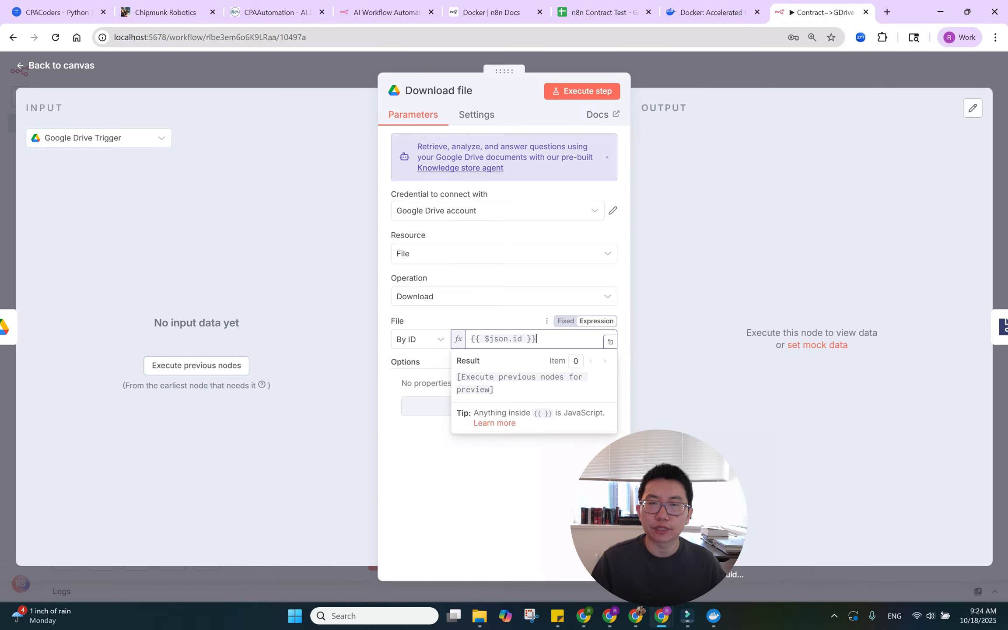
left_click(500, 323)
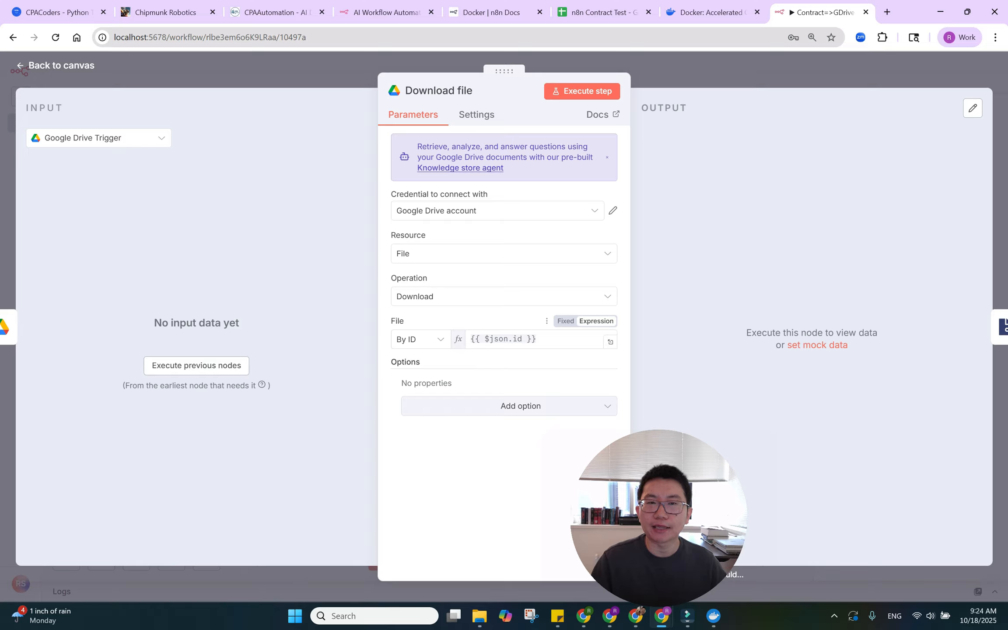
left_click(538, 339)
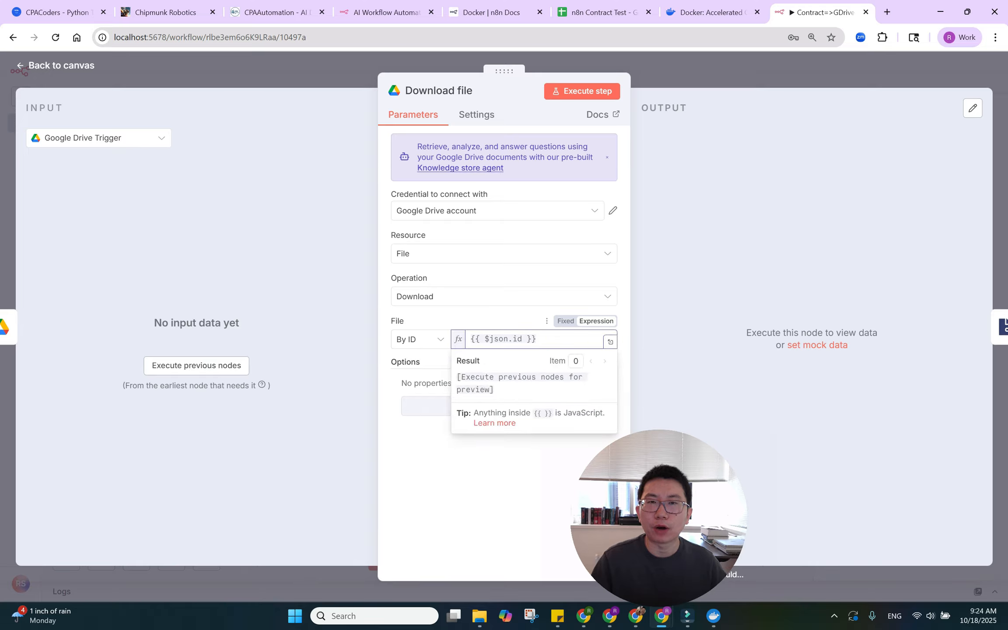
left_click(399, 327)
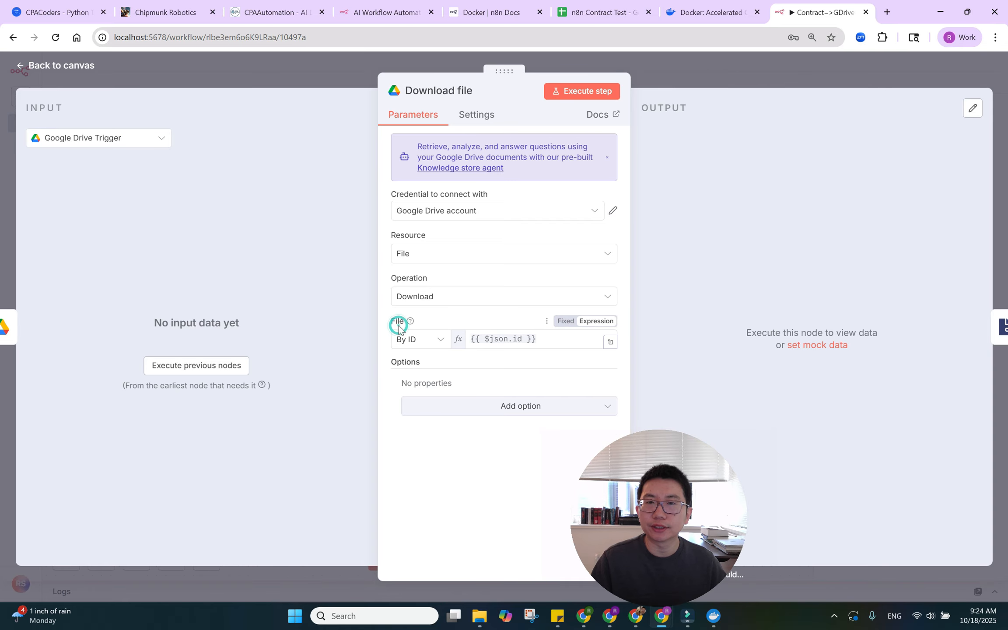
left_click(179, 372)
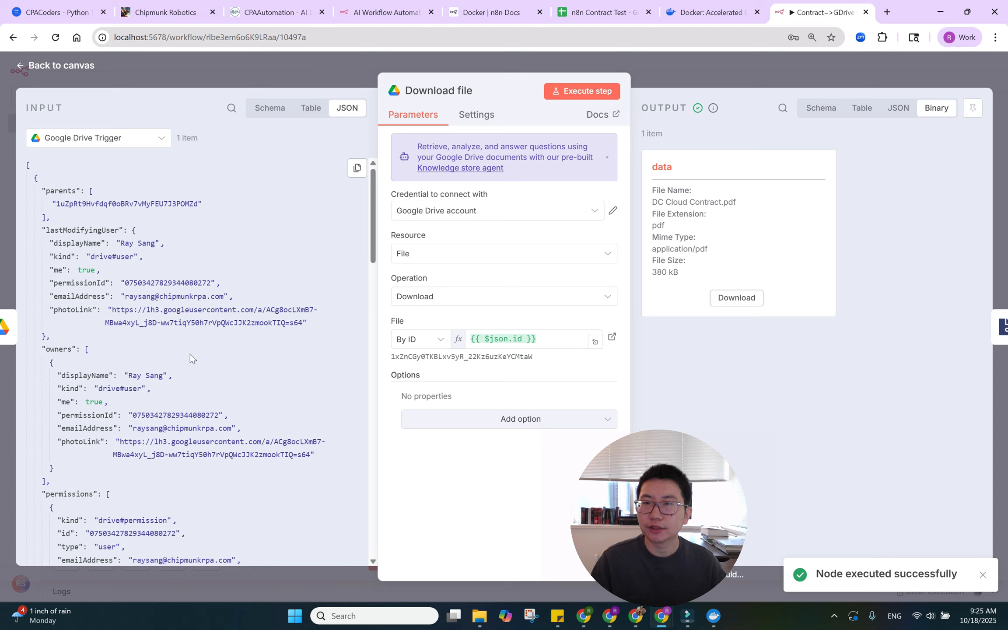
Search the Google Drive Trigger's JSON input for "id" and locate the file's id entry.
left_click(232, 109)
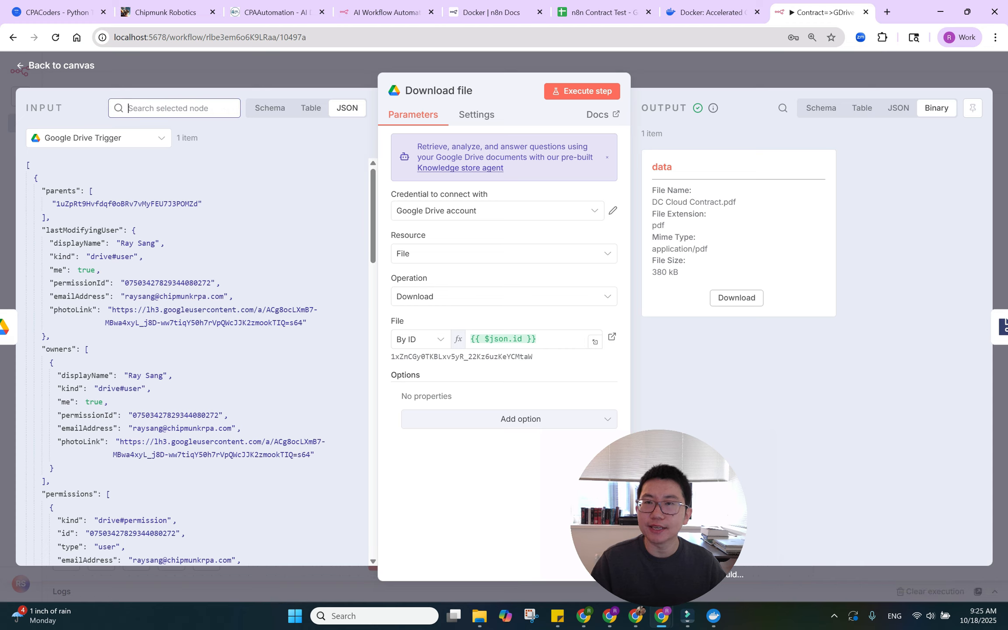
type("id")
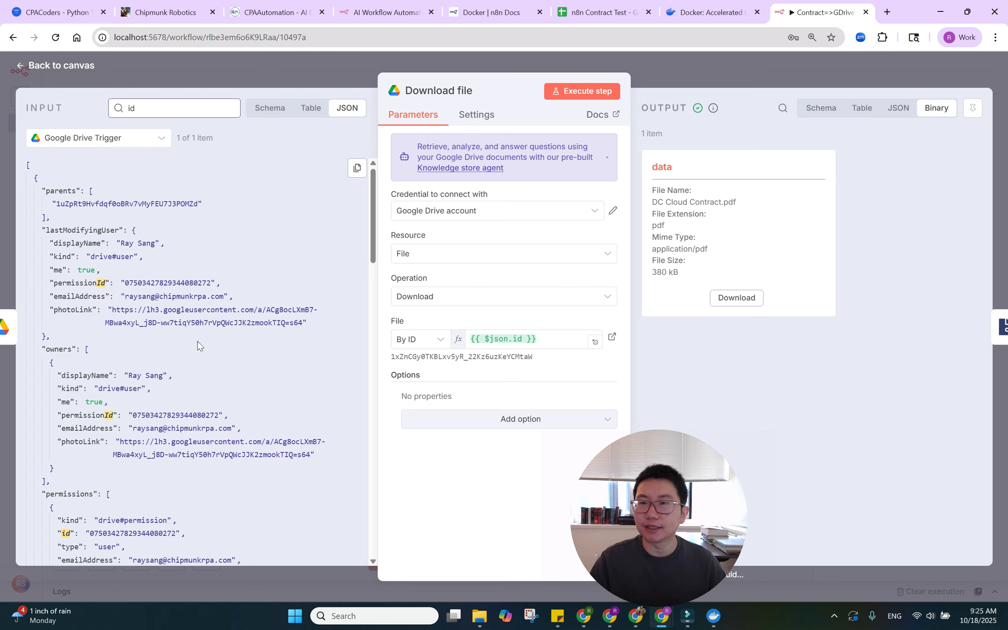
scroll(165, 354, "down", 3)
scroll(165, 354, "down", 2)
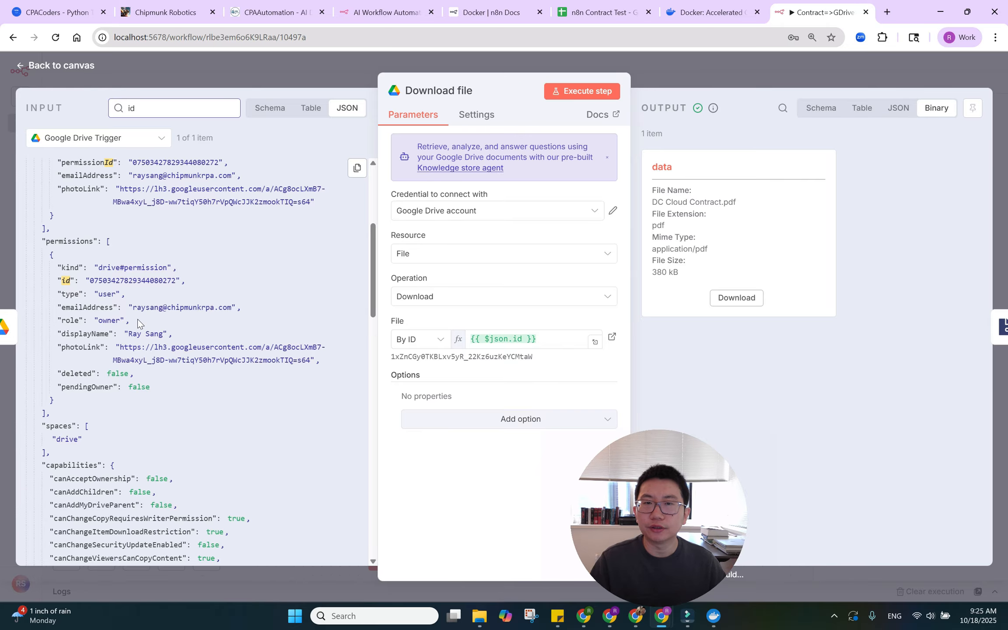
scroll(137, 319, "down", 10)
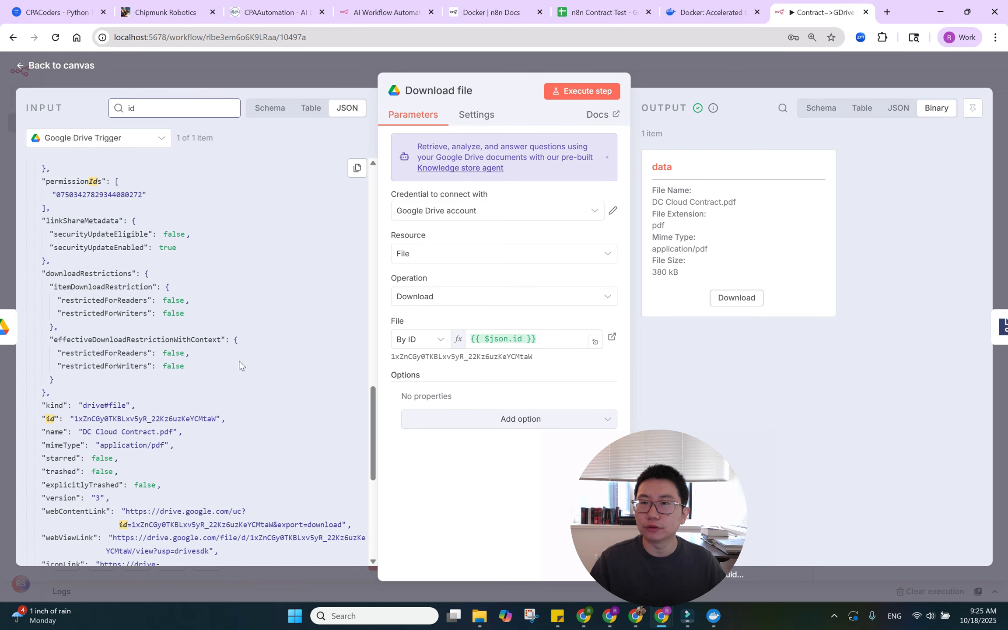
scroll(239, 365, "down", 1)
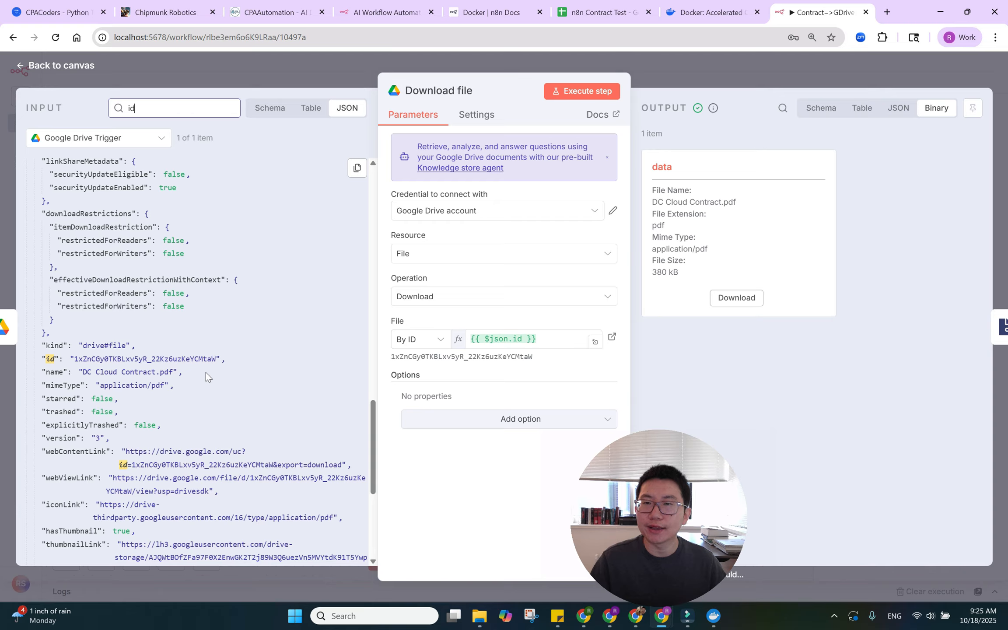
Map the file's id from the trigger's JSON input into the File By ID field as {{ $json.id }}.
left_click_drag(182, 359, 545, 338)
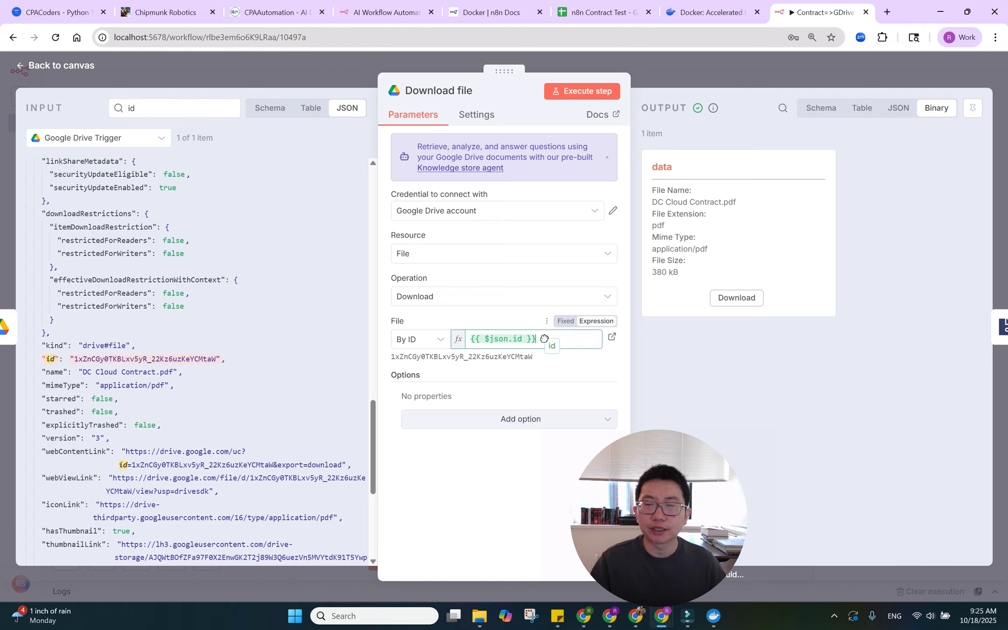
mouse_move(545, 338)
left_mouse_down()
mouse_move(477, 358)
mouse_move(481, 348)
mouse_move(542, 343)
left_mouse_up()
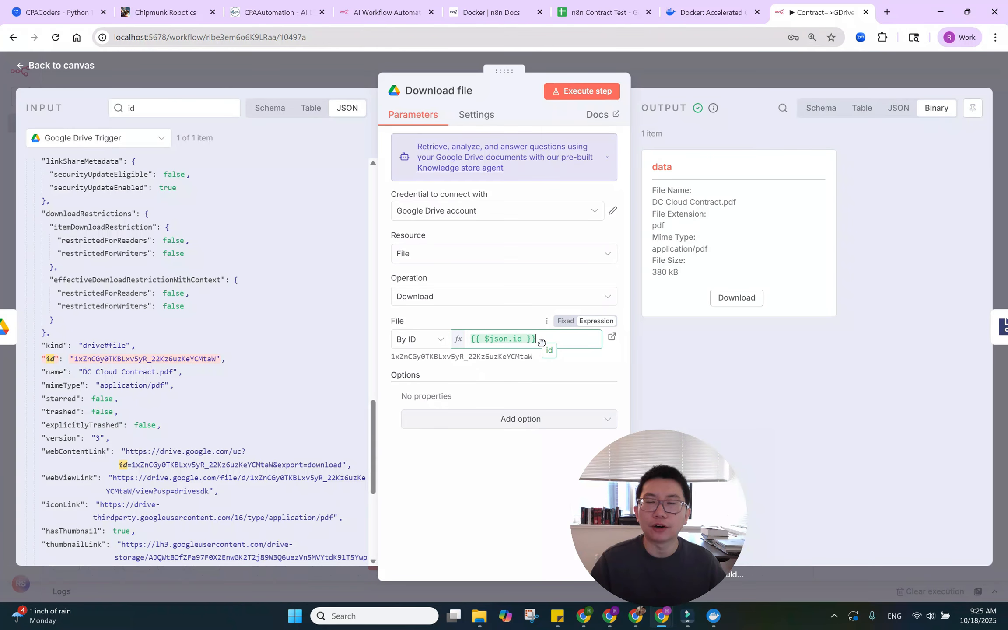
left_click_drag(542, 343, 541, 343)
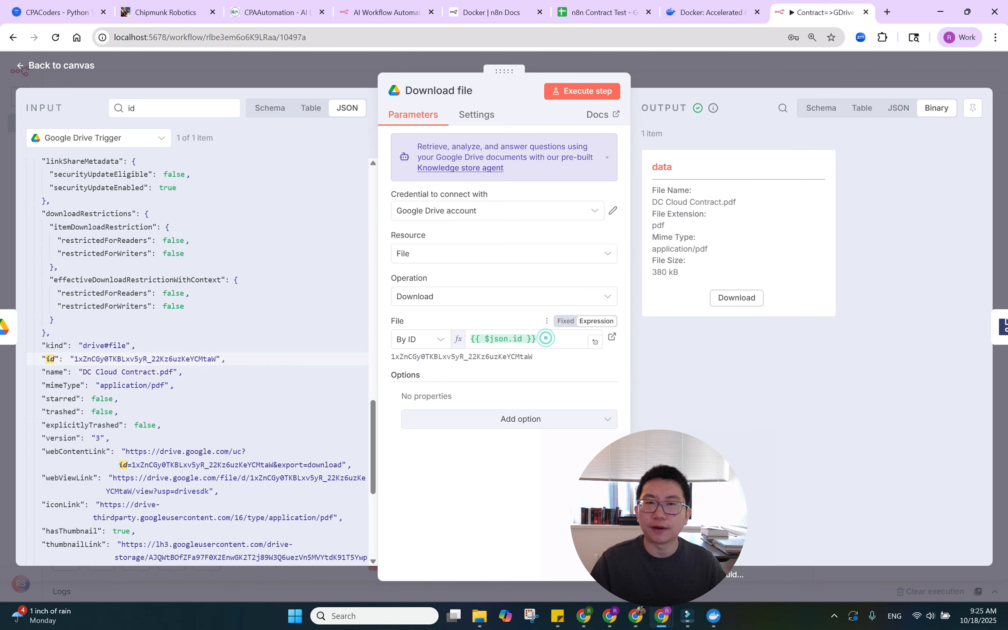
Examine the evaluated result of the {{ $json.id }} expression in the preview and beneath the File field.
left_click(546, 338)
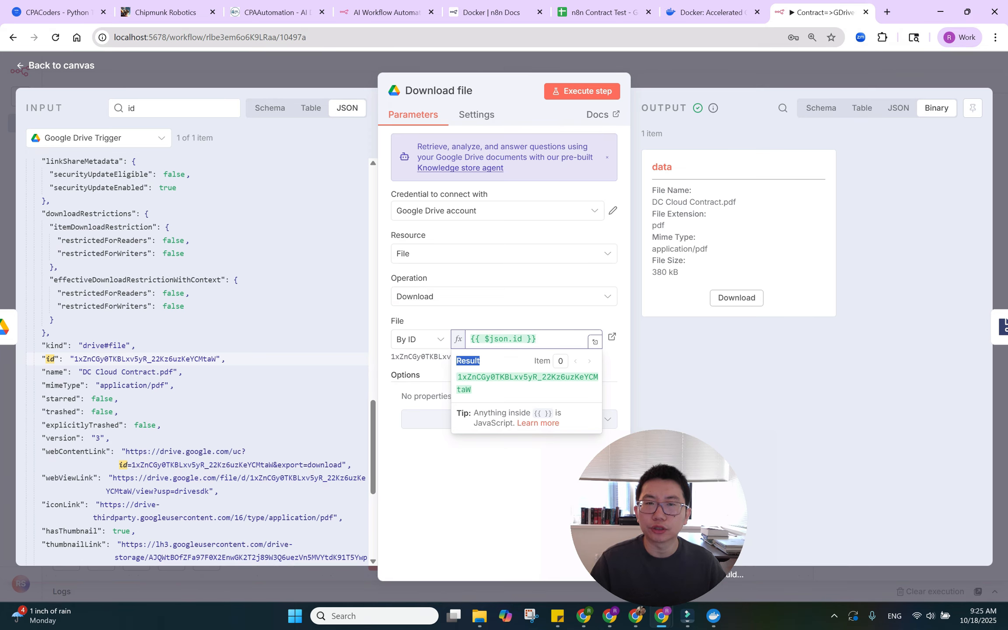
double_click(480, 388)
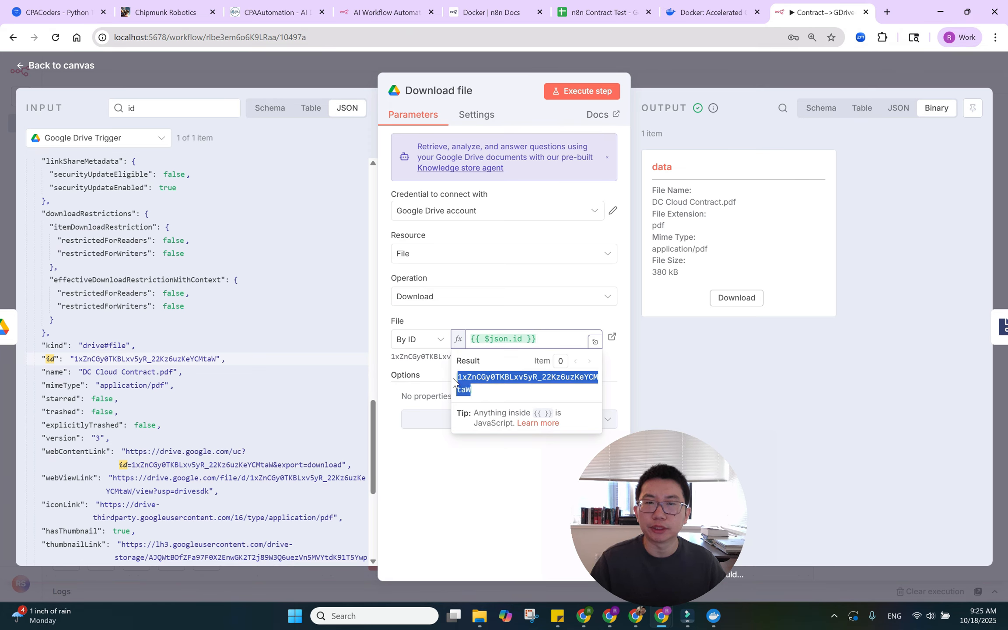
left_click(490, 387)
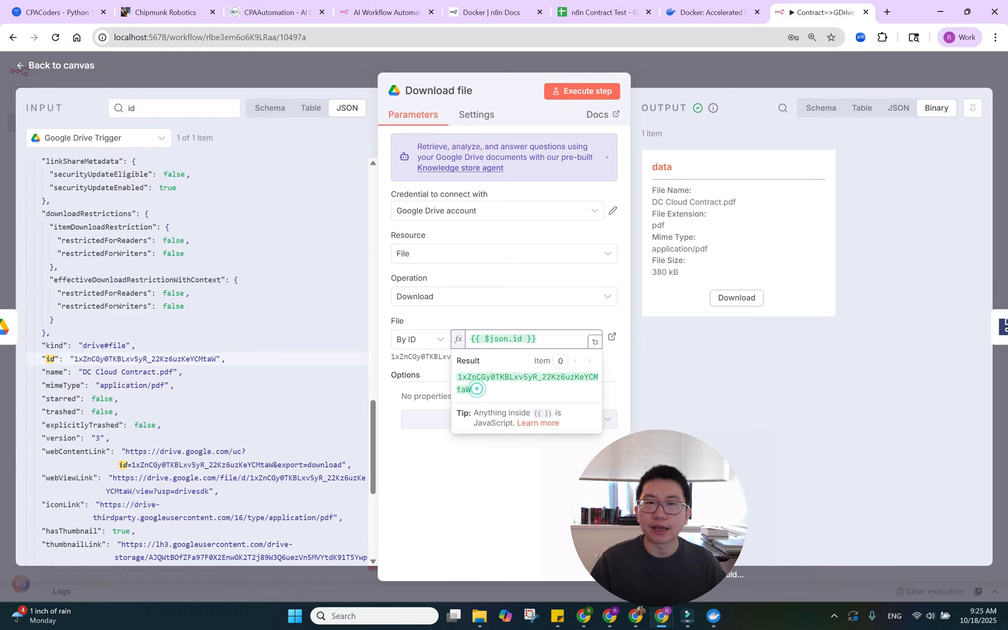
double_click(477, 389)
left_click(449, 380)
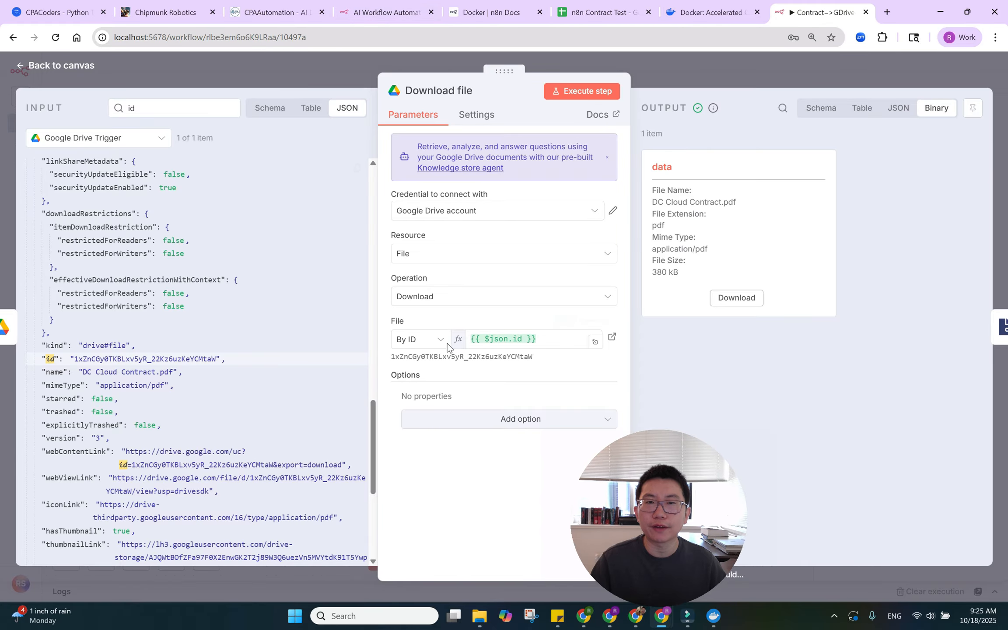
double_click(413, 357)
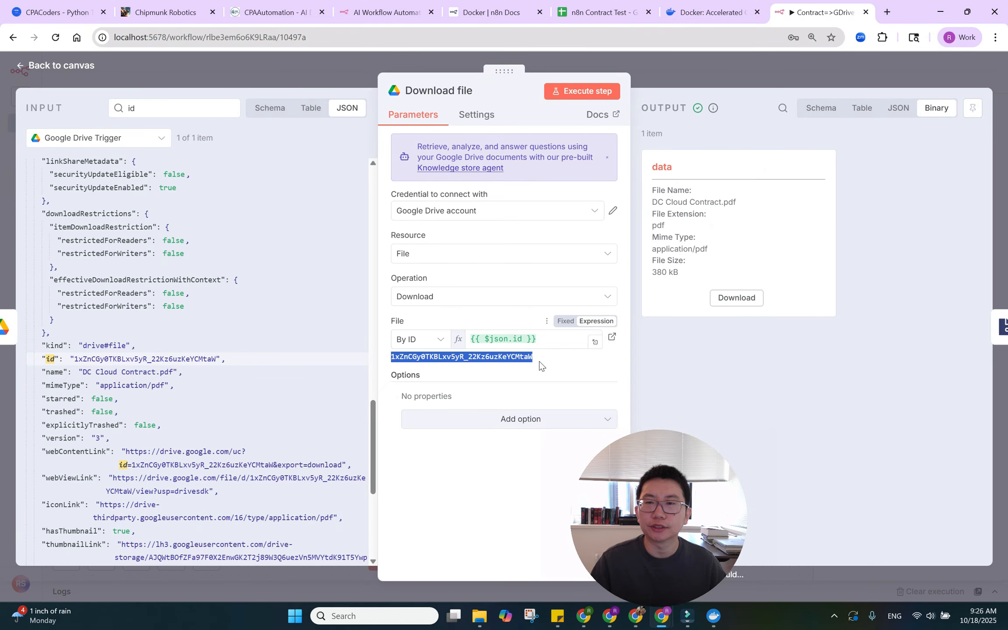
Close the Download file node and open the Extract from File node's parameters.
left_click(789, 75)
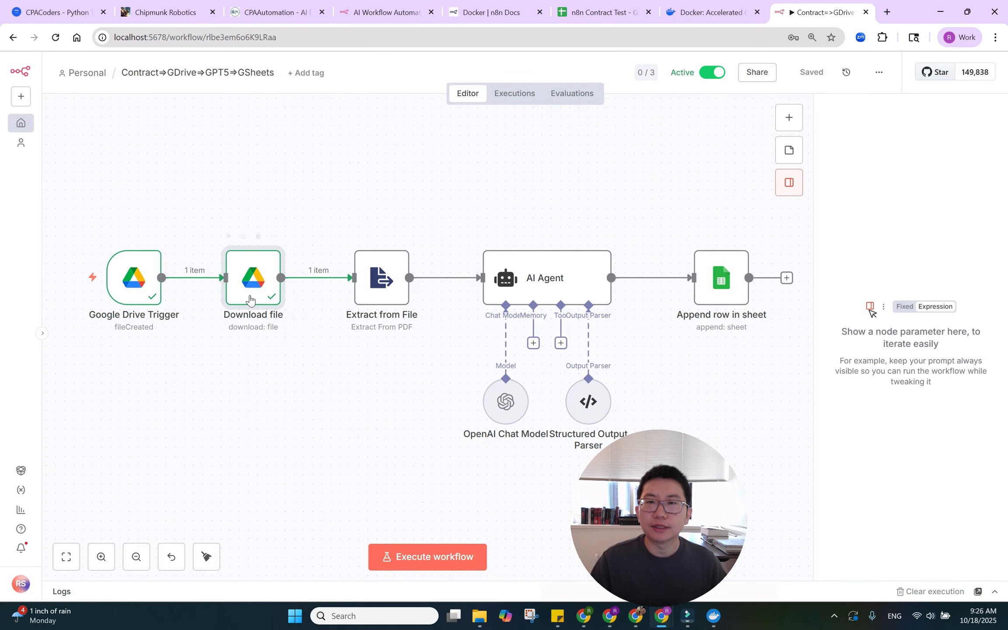
left_click(379, 280)
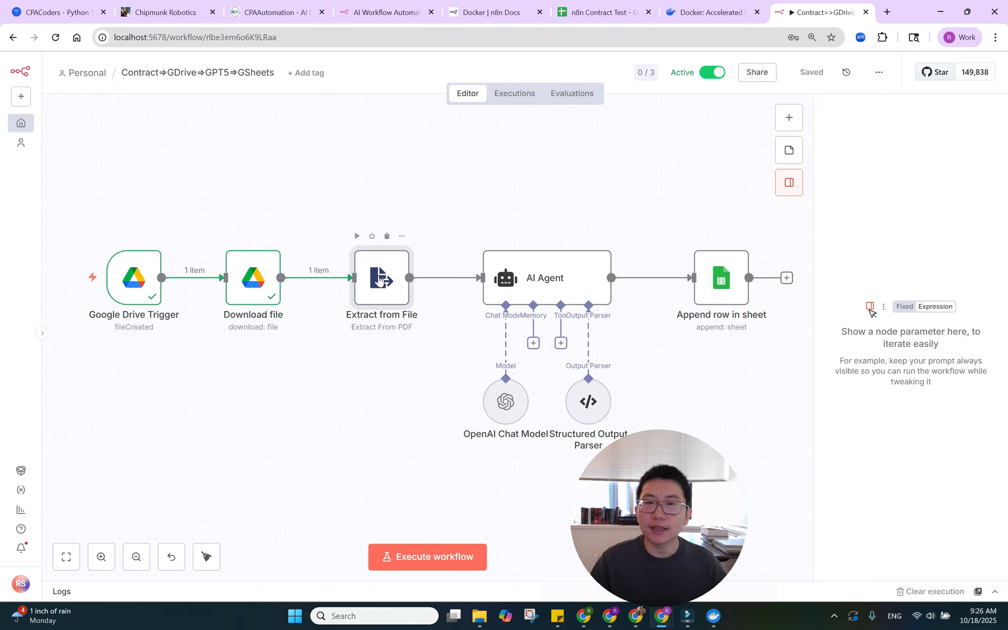
double_click(379, 280)
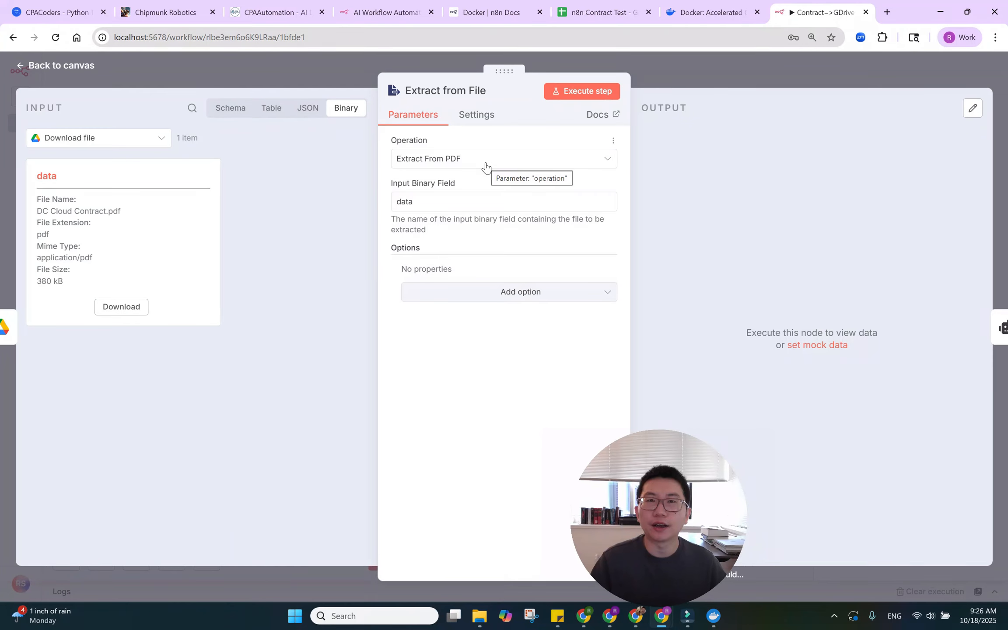
Close the Extract from File node, search the node library for "extract", and view the Extract from File actions.
left_click(791, 56)
left_click(790, 118)
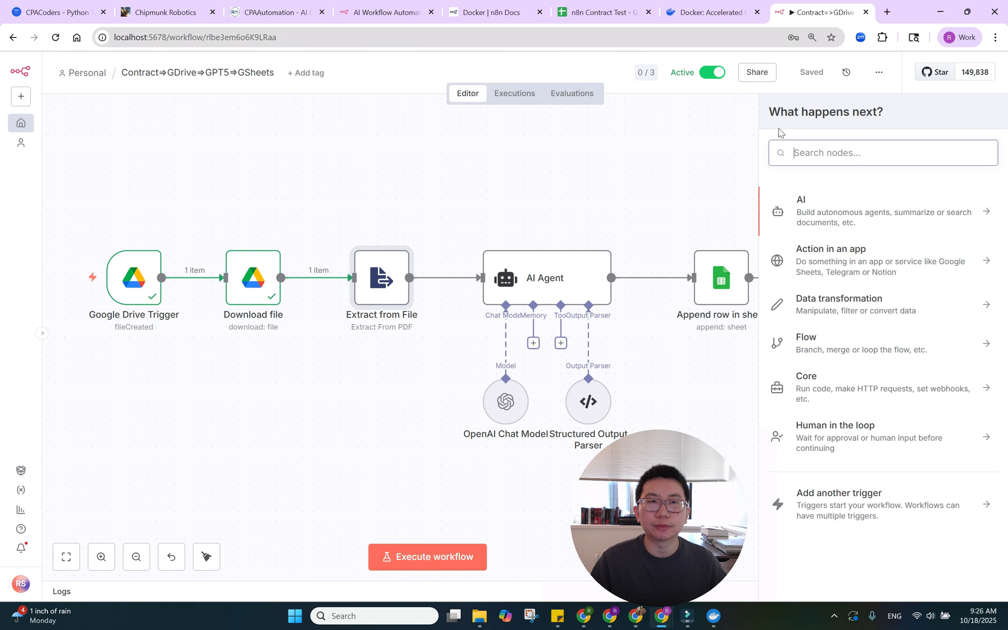
type("ex")
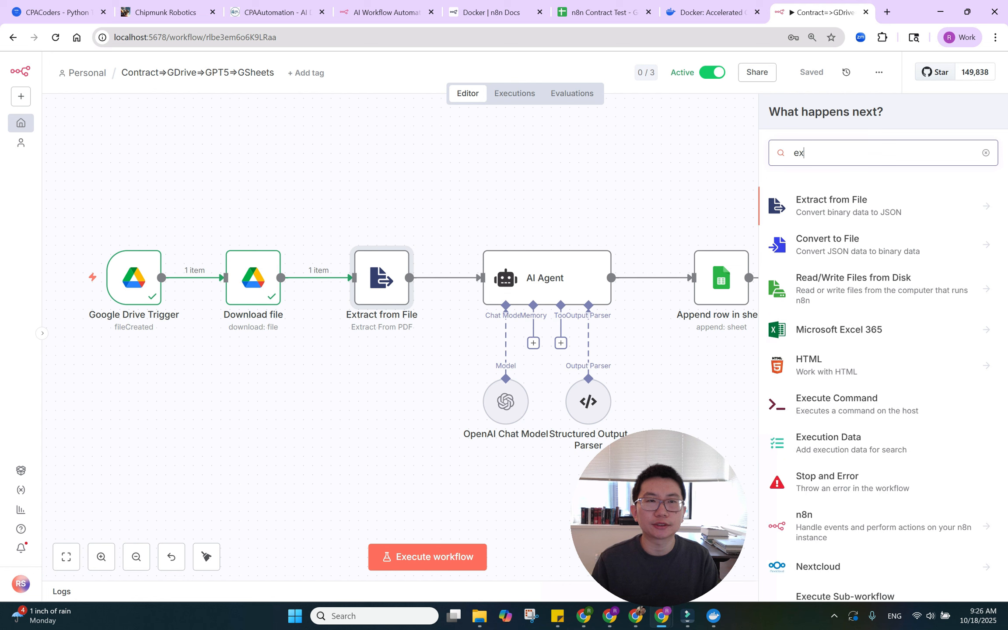
type("tract")
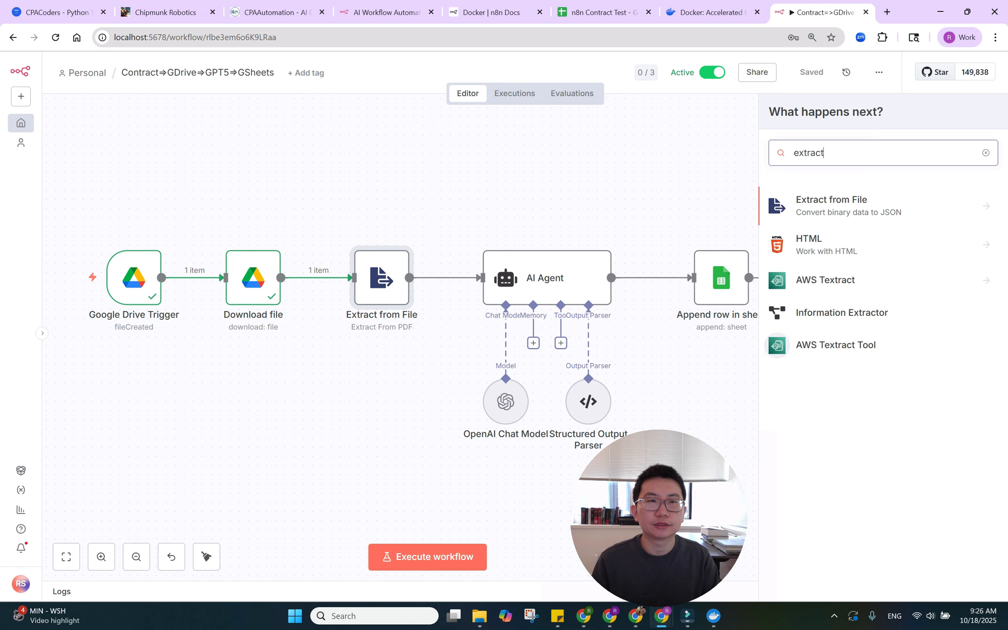
left_click(818, 218)
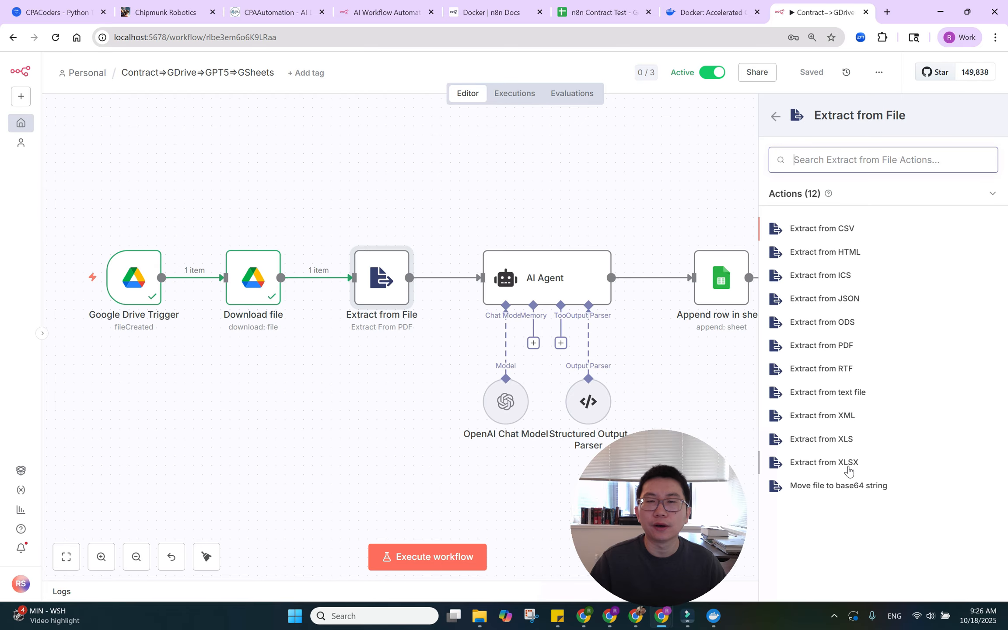
left_click(599, 200)
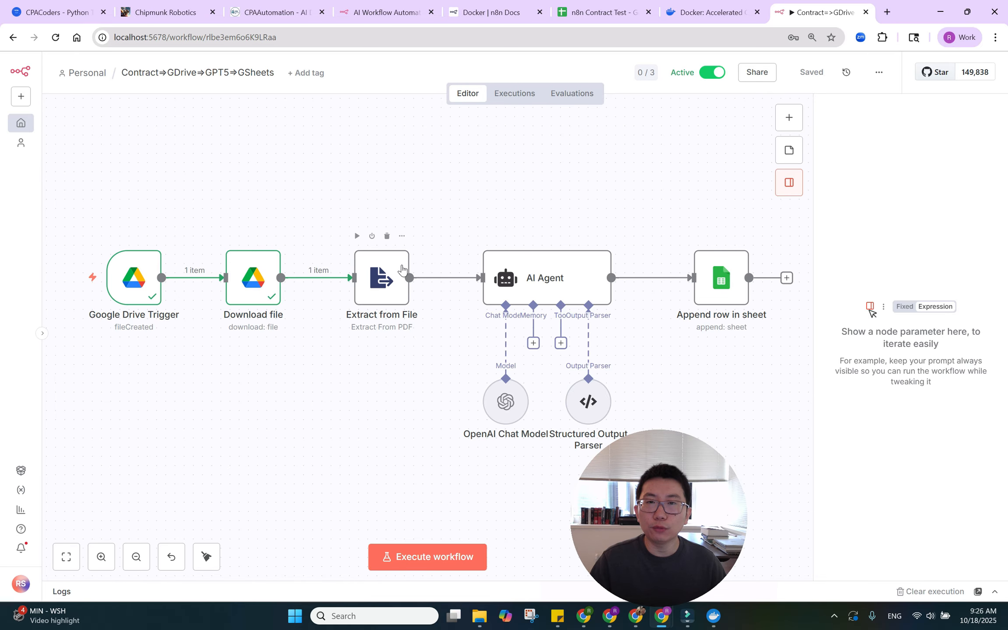
Add a second AI Agent node after the existing one, view its prompt source options, and return to the canvas.
left_click(549, 280)
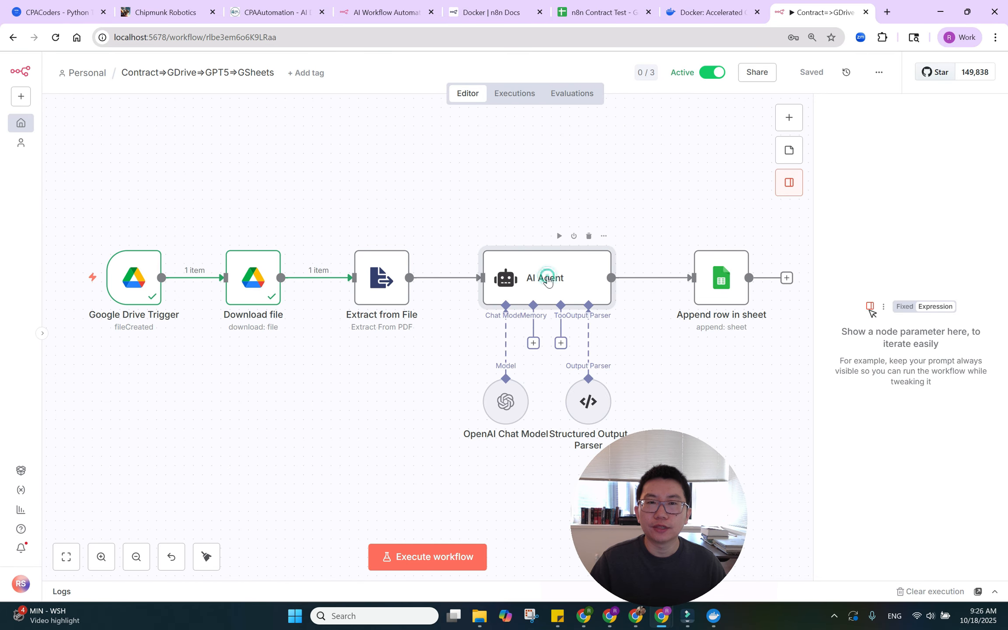
left_click(789, 118)
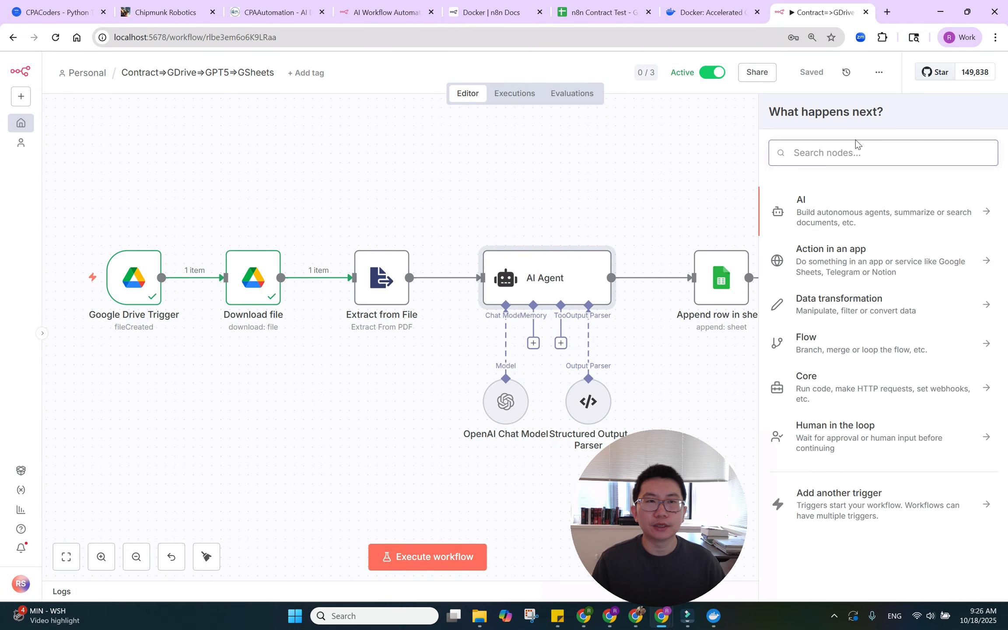
type("ai")
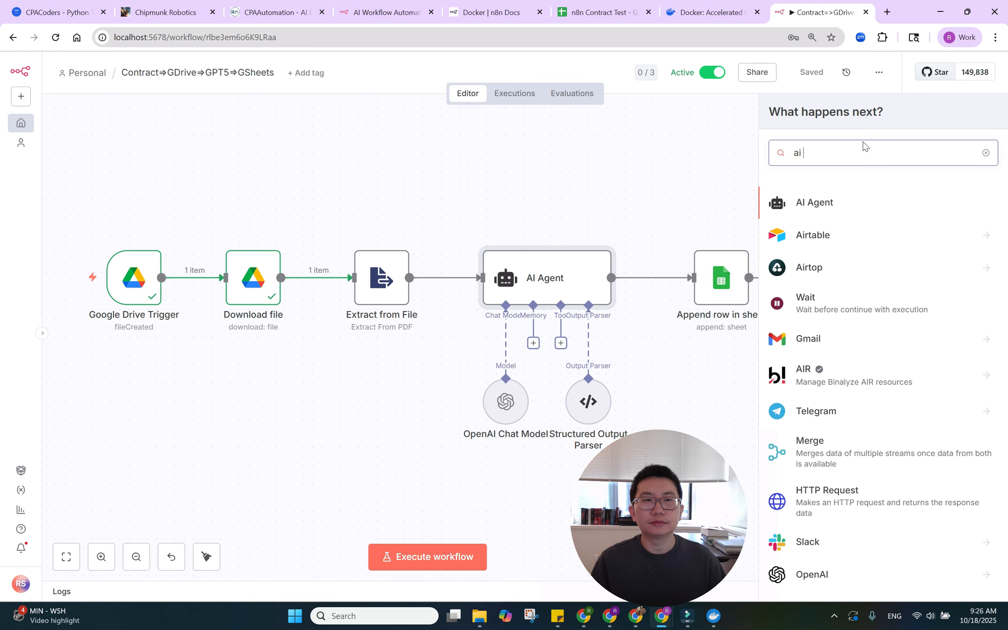
left_click(840, 204)
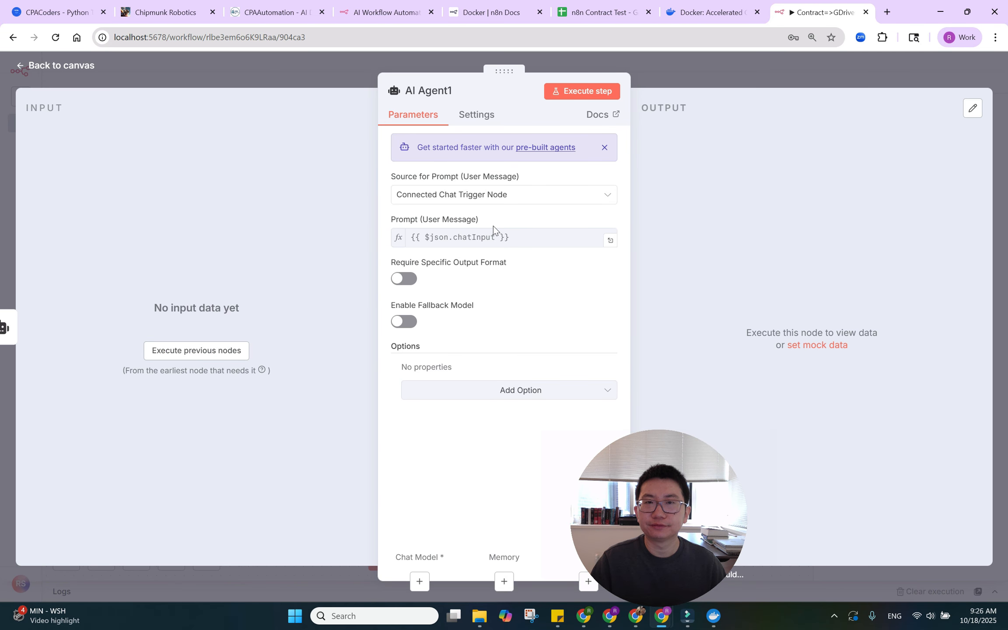
left_click(493, 204)
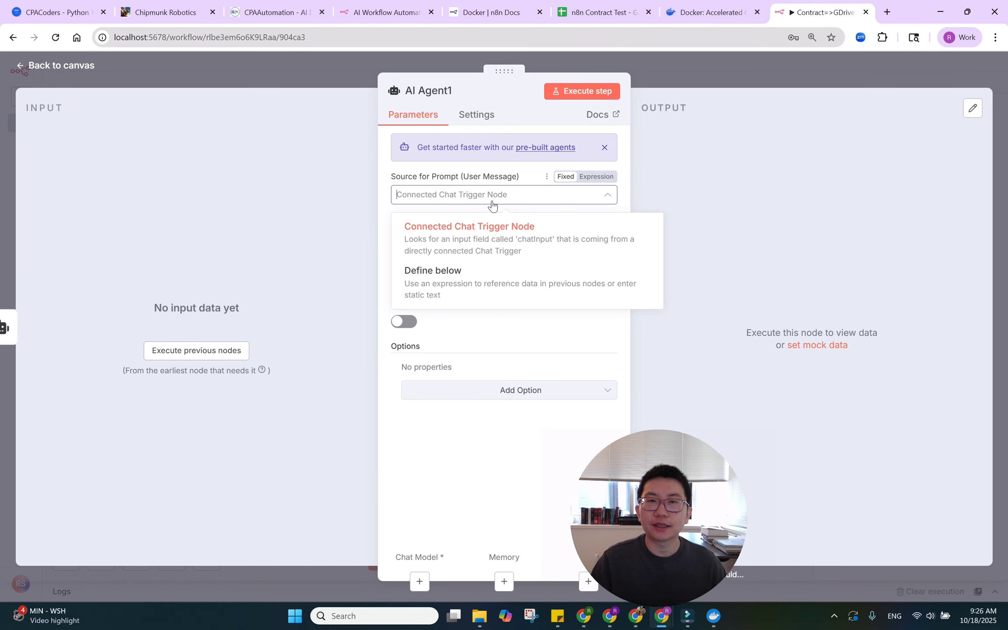
left_click(493, 203)
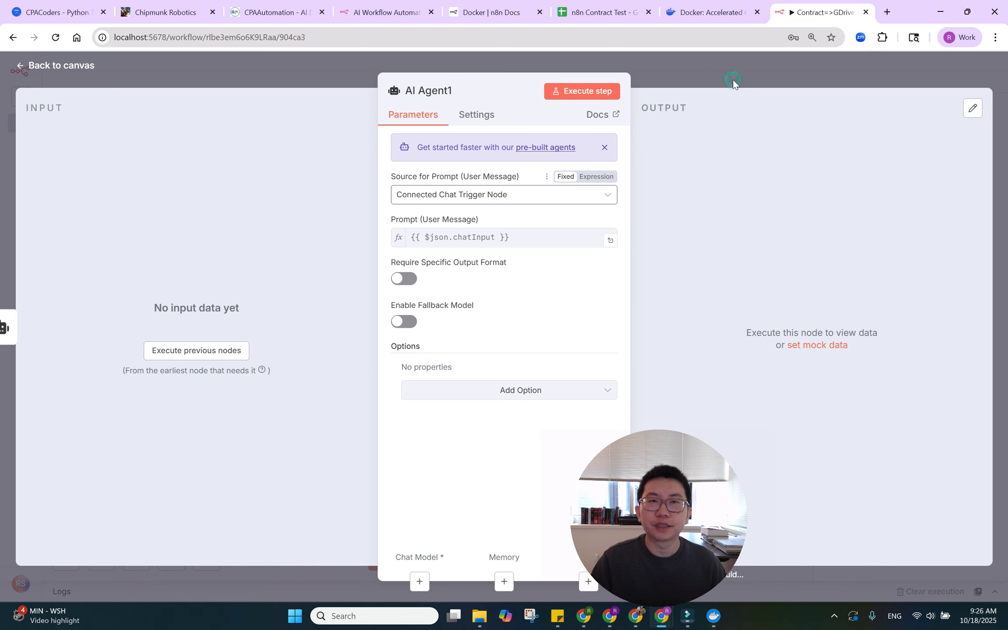
left_click(733, 80)
Open the original AI Agent node and review its prompt source options, keeping Define below selected.
left_click(534, 272)
double_click(535, 275)
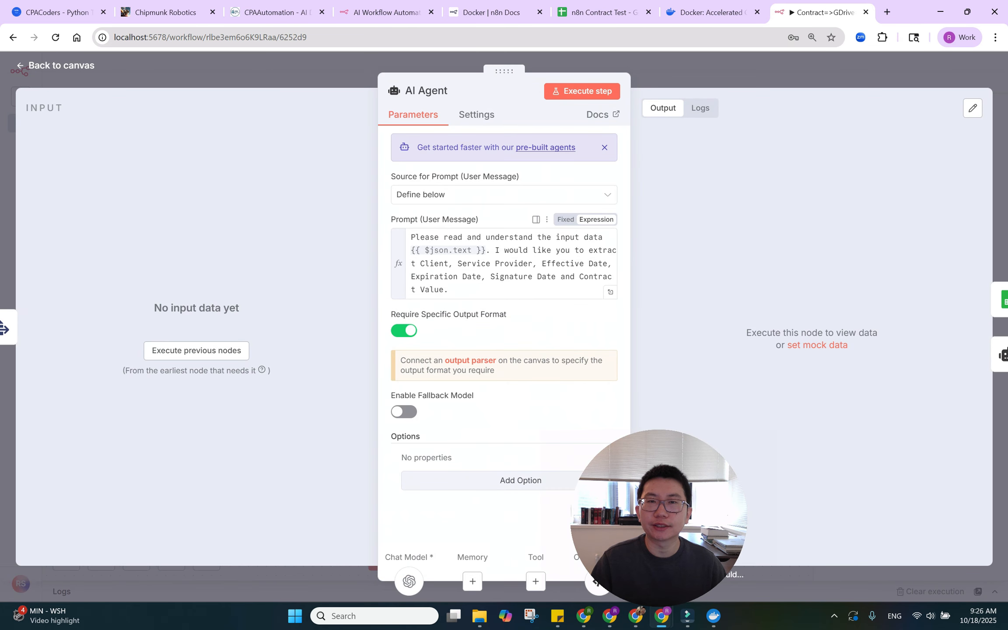
left_click(486, 204)
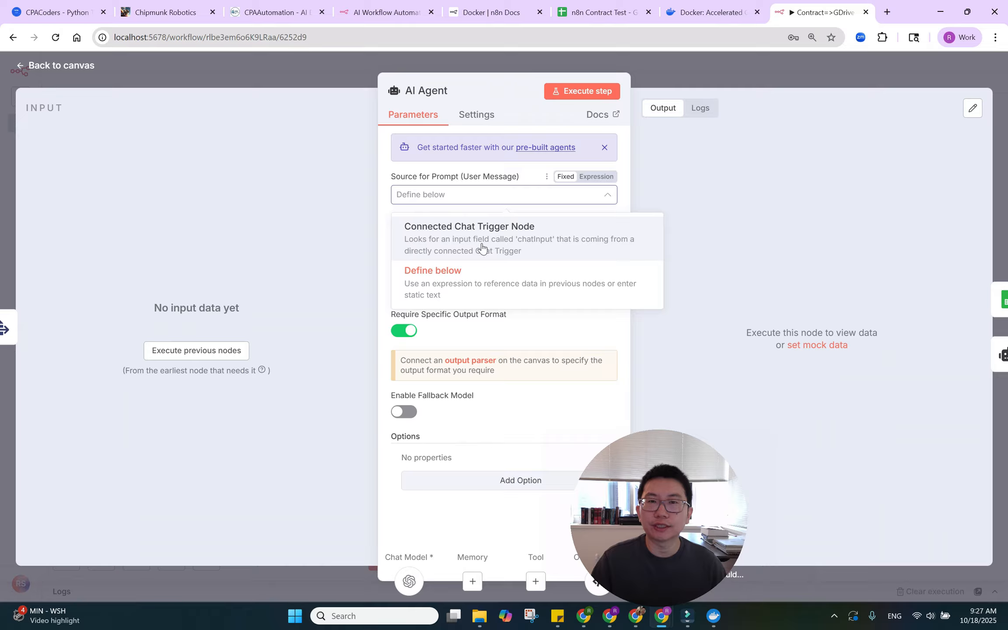
left_click(458, 298)
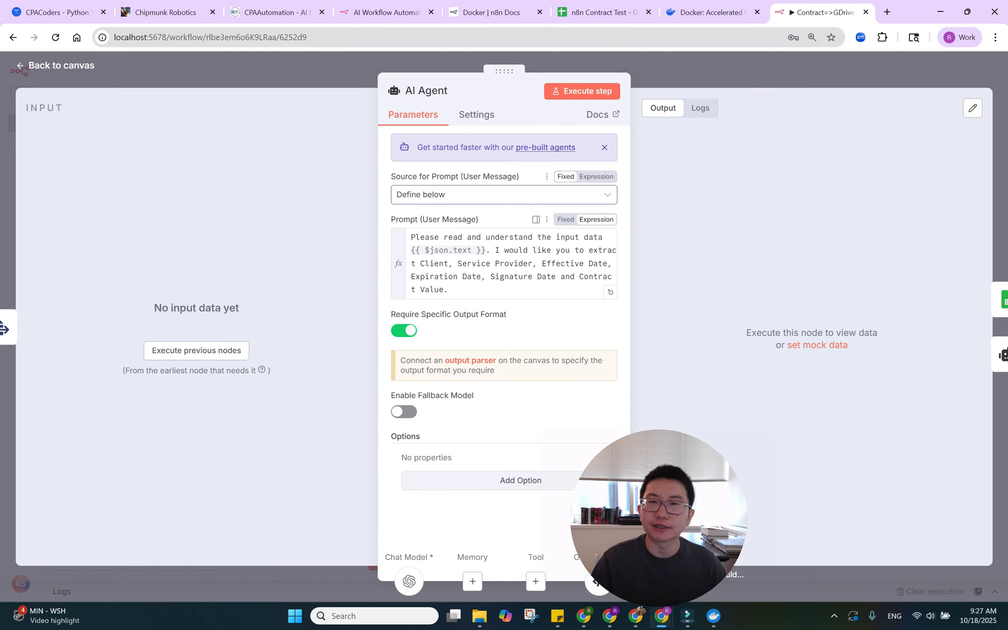
Examine the AI Agent's user message prompt, including its opening instruction and the {{ $json.text }} expression.
left_click(461, 288)
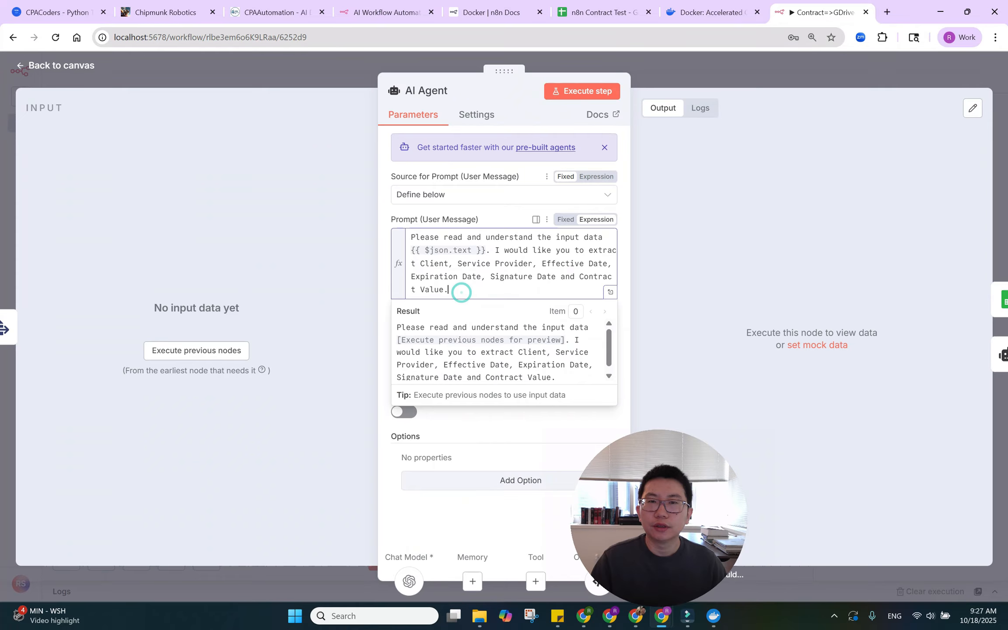
left_click_drag(411, 237, 607, 237)
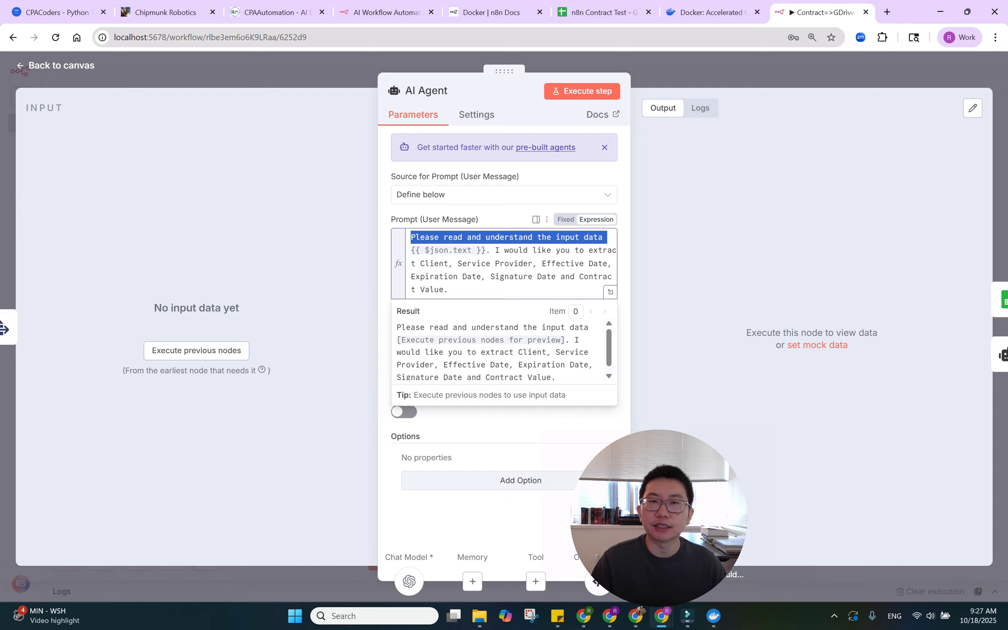
left_click_drag(490, 250, 411, 250)
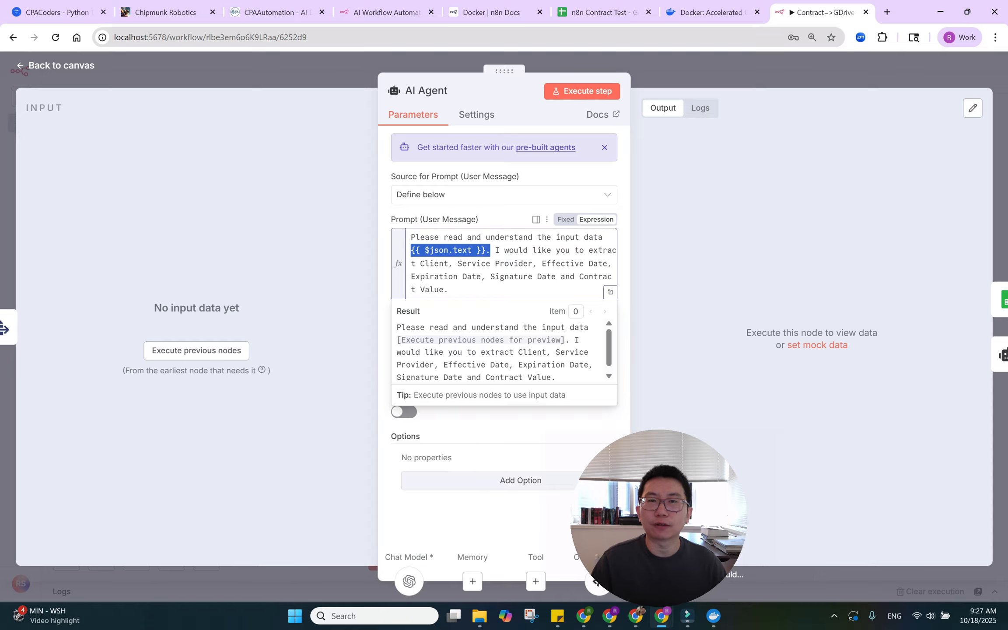
Execute the previous nodes to load the AI Agent's input and locate the text field from Extract from File.
left_click(198, 350)
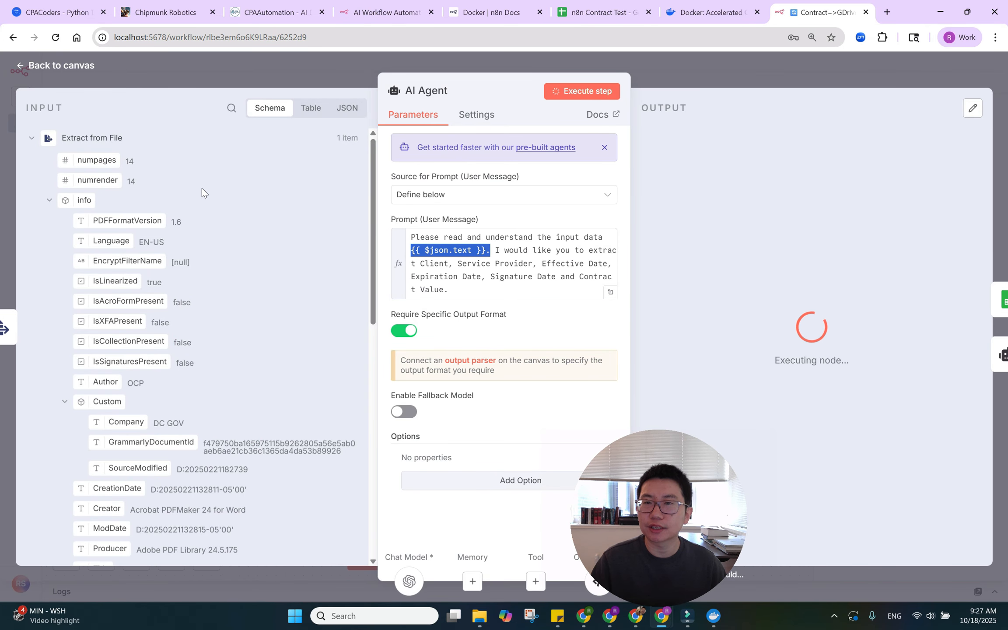
scroll(66, 350, "down", 15)
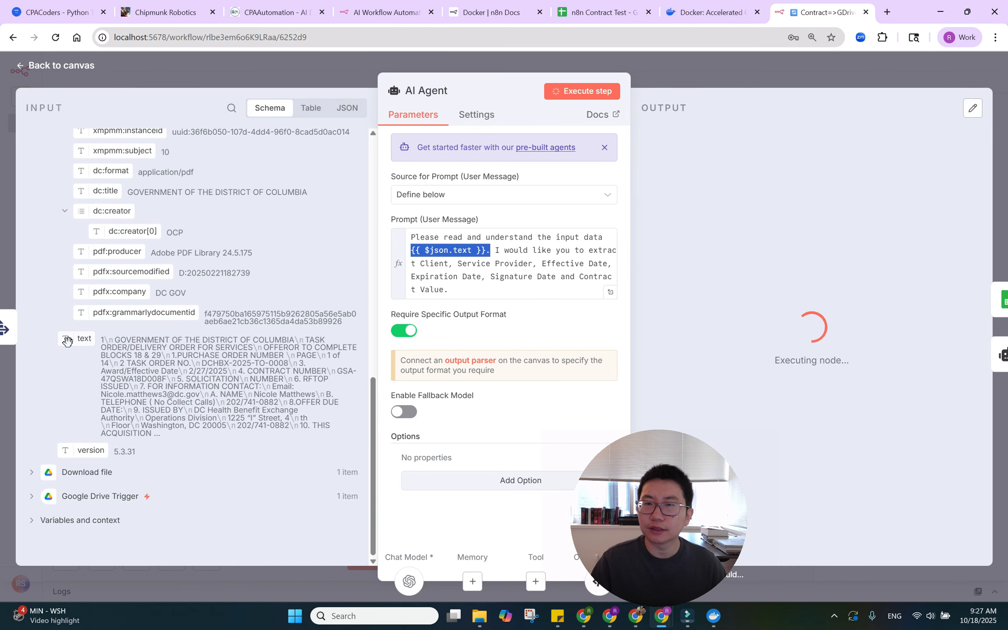
left_click(176, 377)
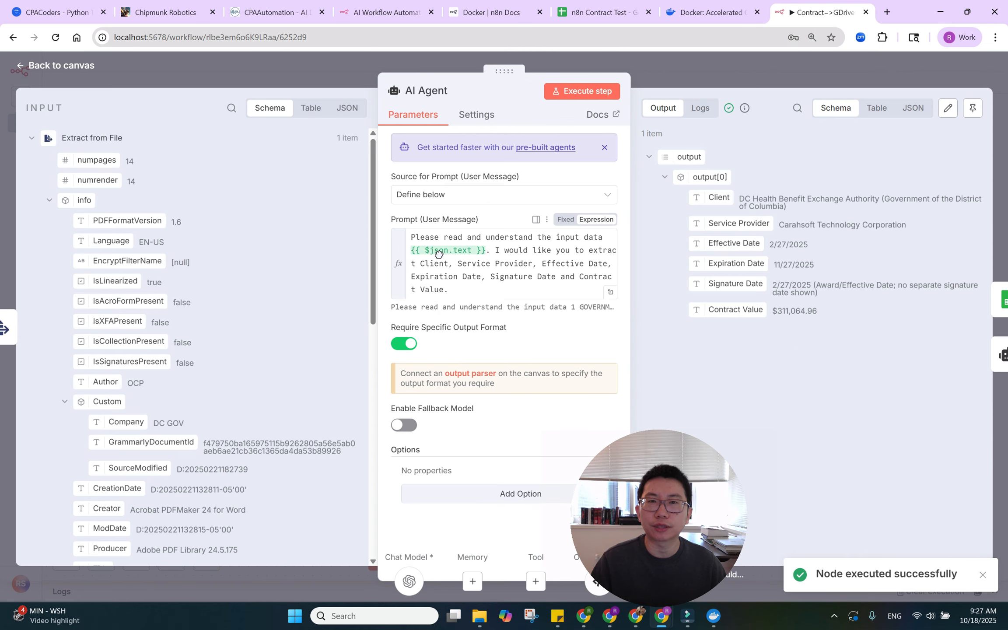
Examine the prompt's evaluated result and its request to extract the client, service provider, dates and contract value.
mouse_move(439, 255)
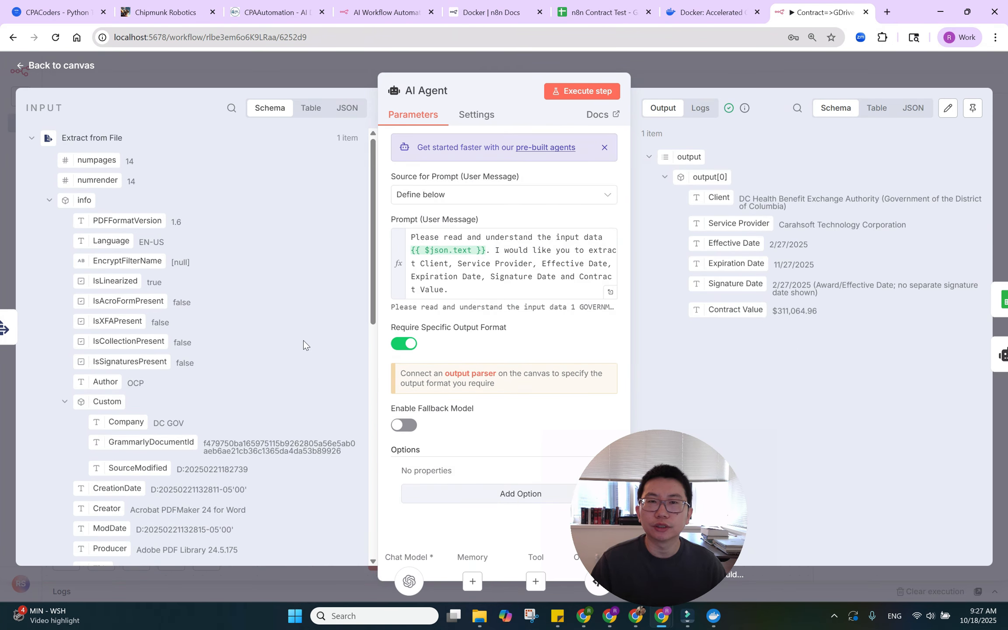
left_click(532, 263)
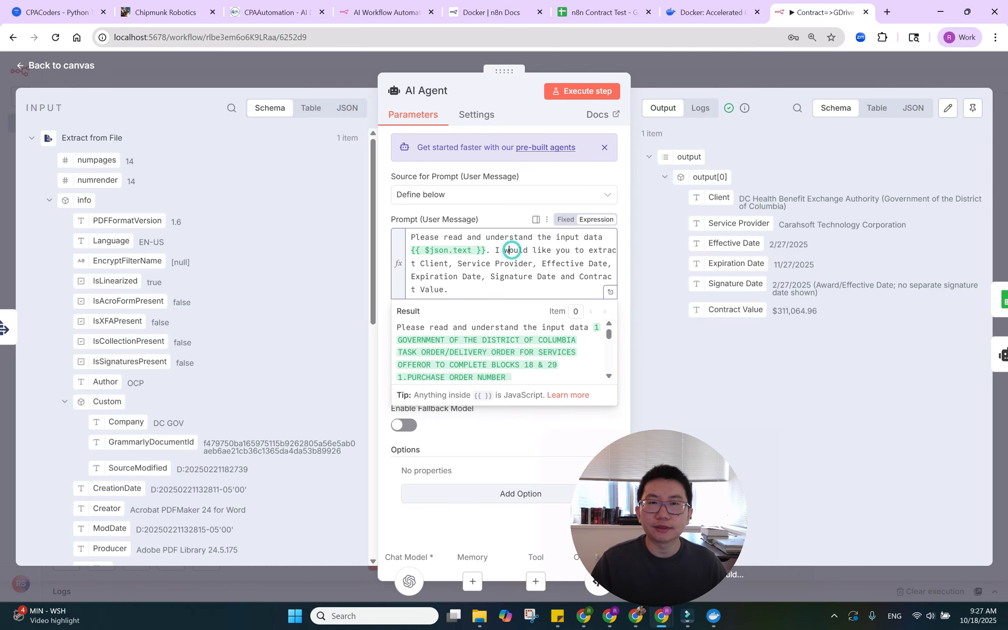
left_click_drag(495, 250, 629, 247)
left_click(517, 266)
left_click(536, 281)
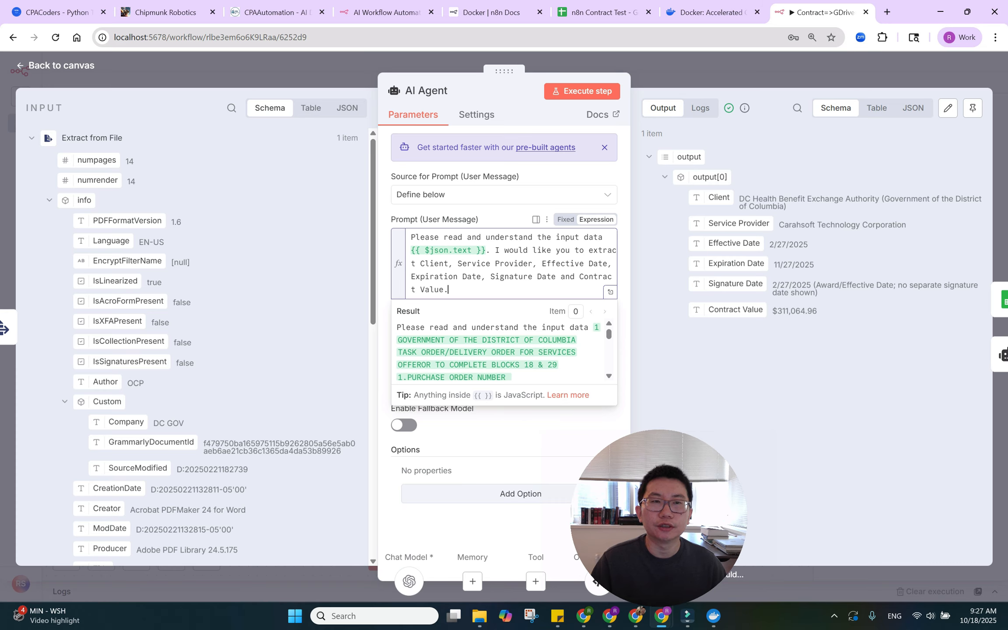
left_click(668, 339)
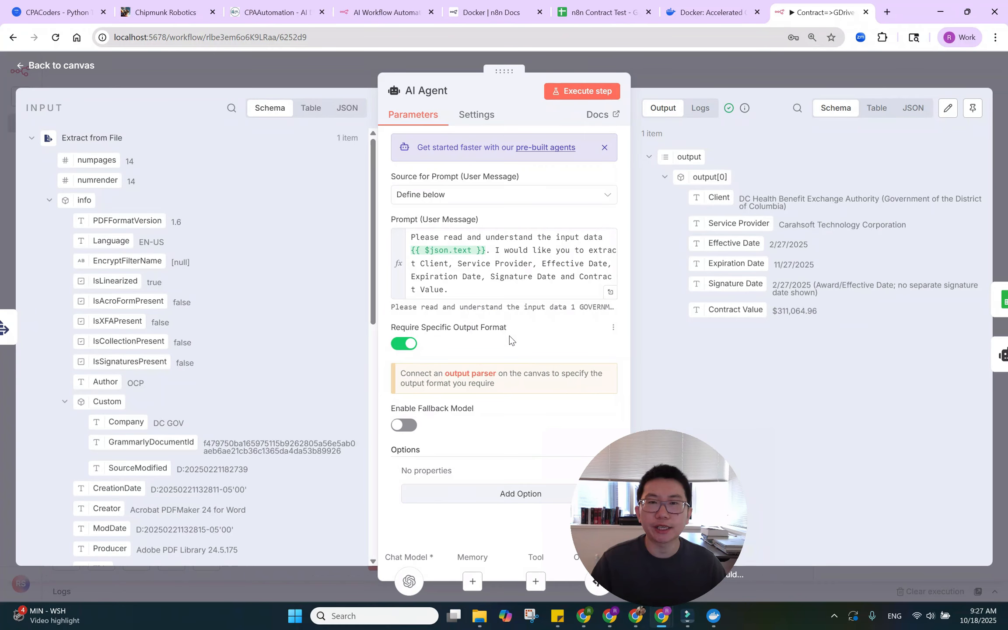
left_click(492, 287)
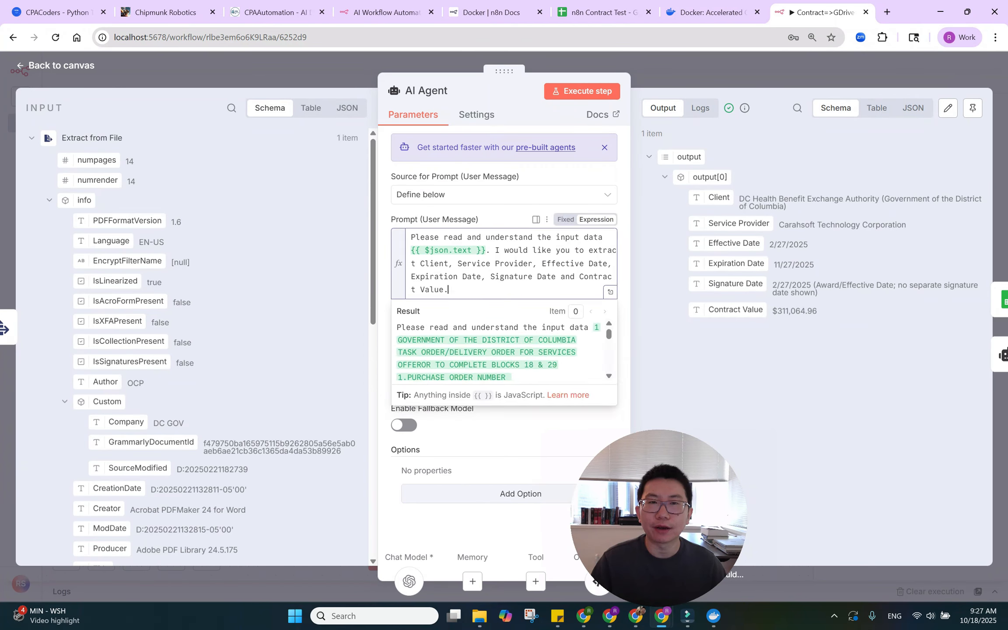
left_click(536, 422)
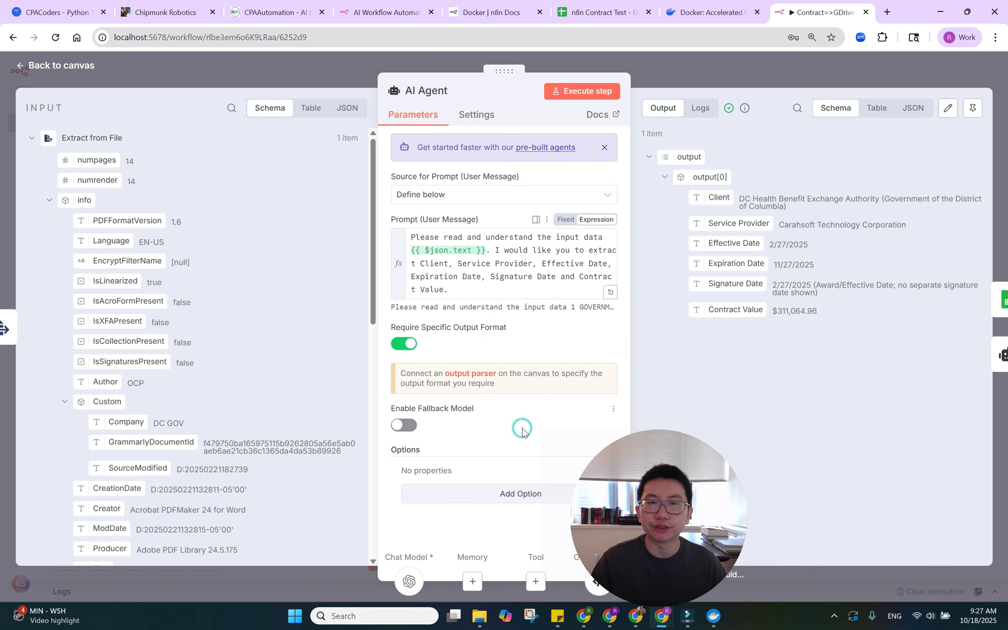
Switch Require Specific Output Format off and back on, and reconnect the Structured Output Parser to the AI Agent's output parser connection.
left_click(403, 345)
left_click(403, 344)
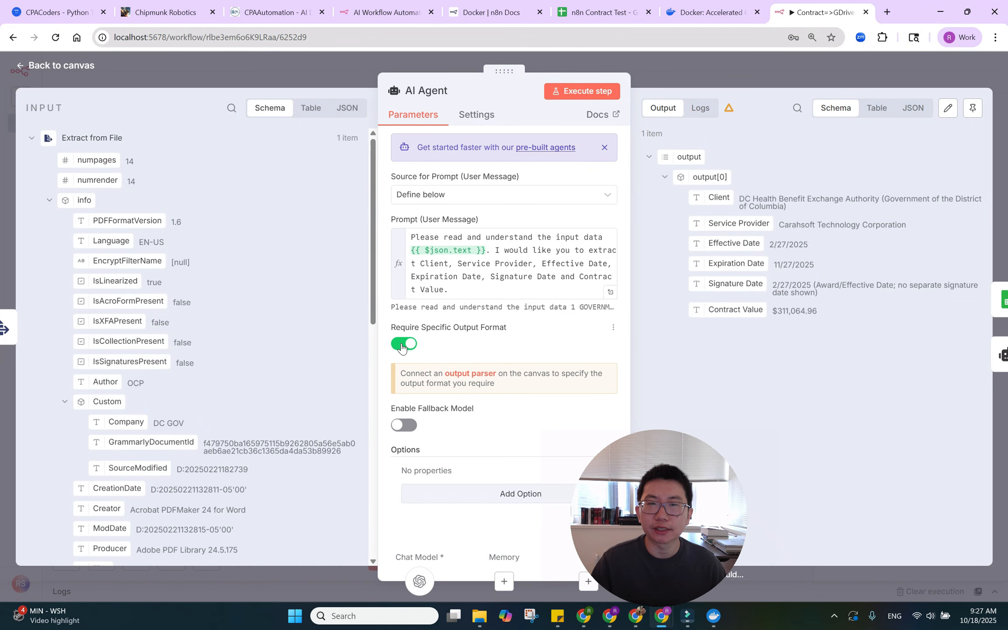
left_click_drag(630, 440, 818, 437)
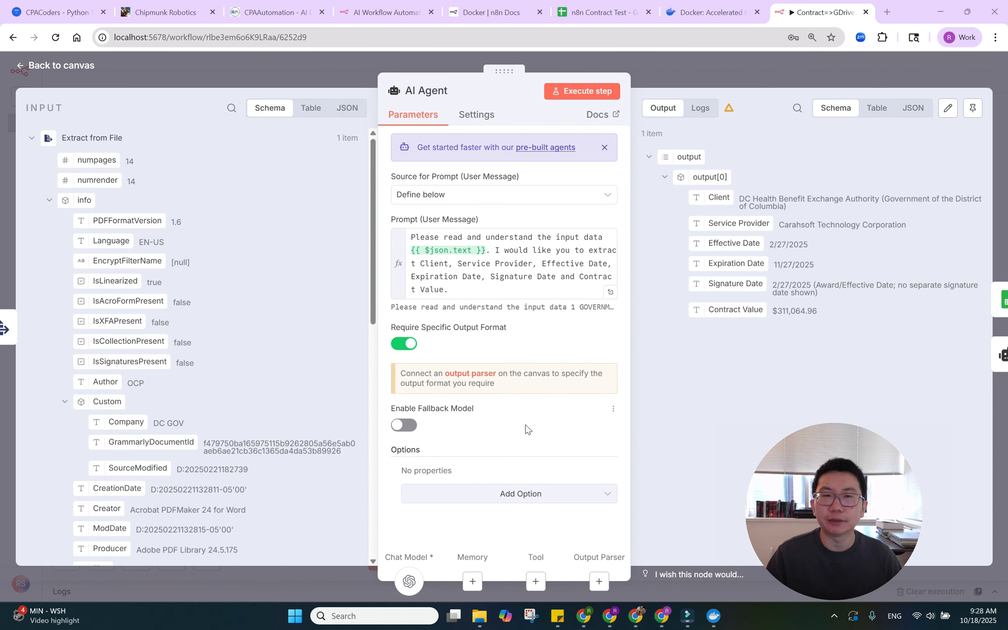
left_click(701, 61)
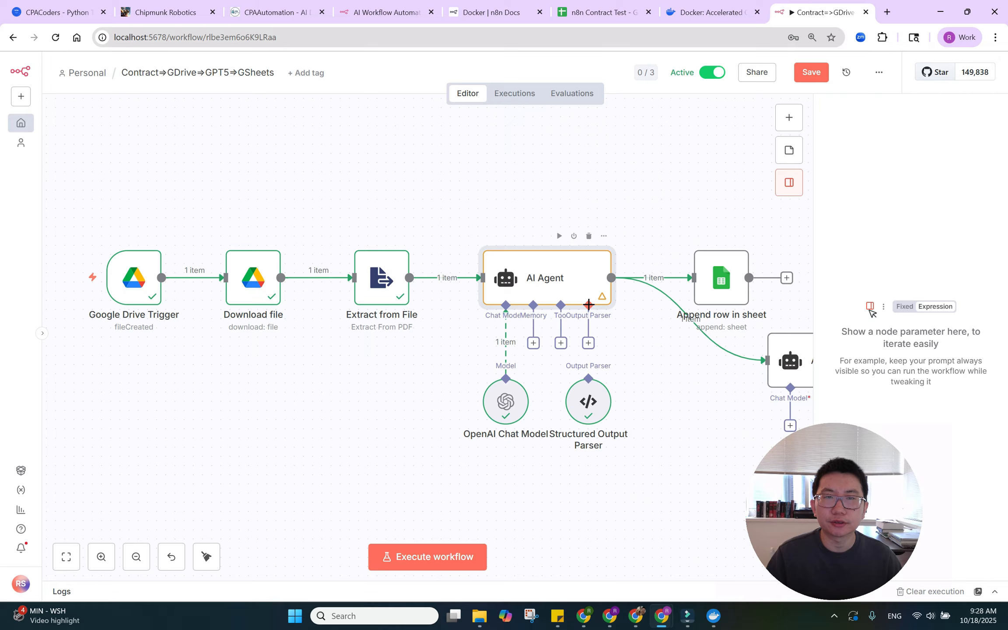
left_click_drag(588, 304, 591, 379)
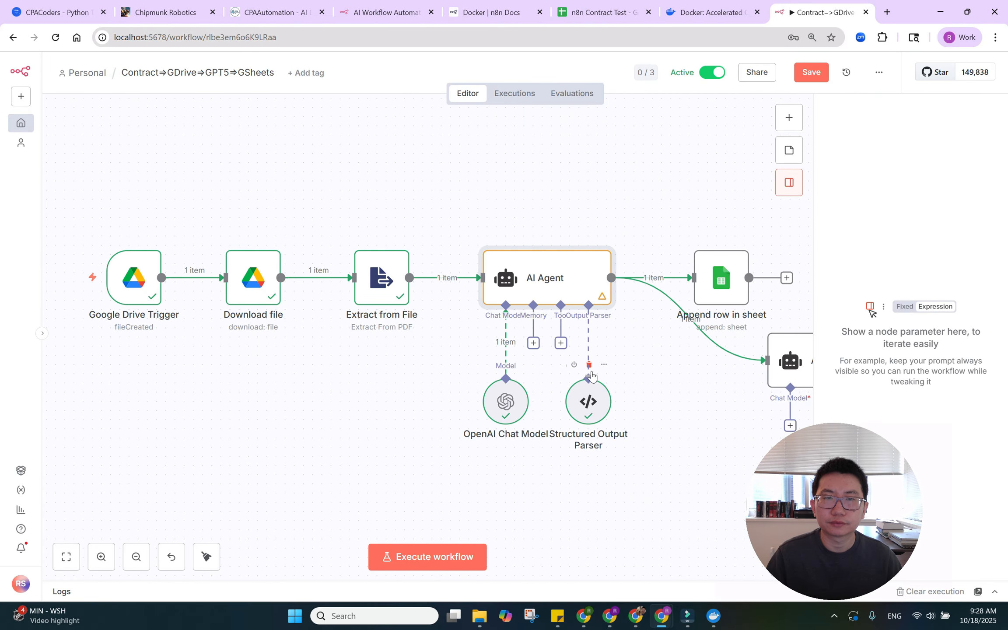
Open the Structured Output Parser and examine the JSON example's fields from Client to Contract Value, including their sample values.
double_click(593, 405)
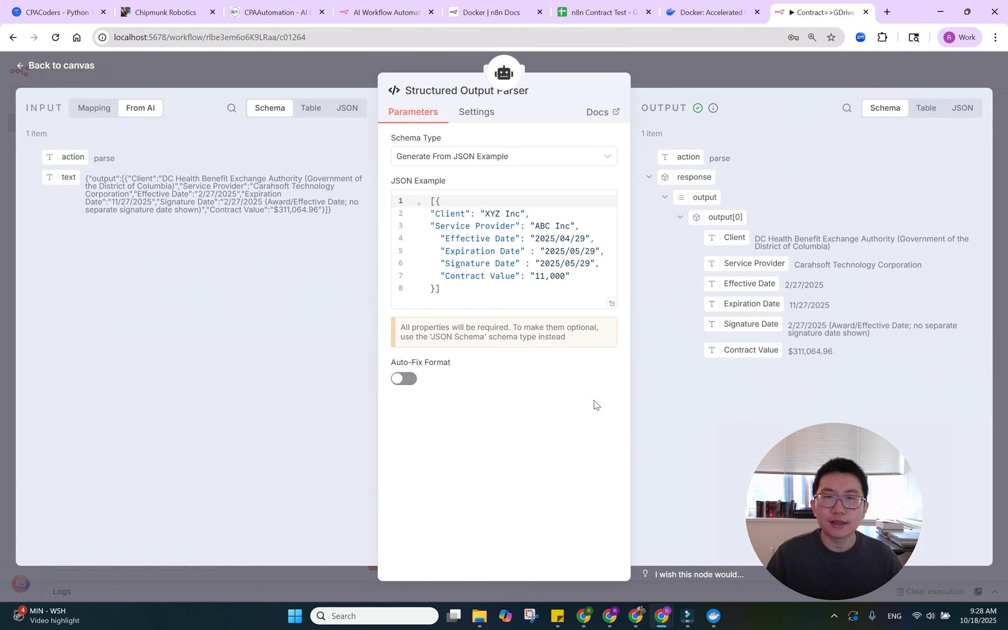
left_click(450, 289)
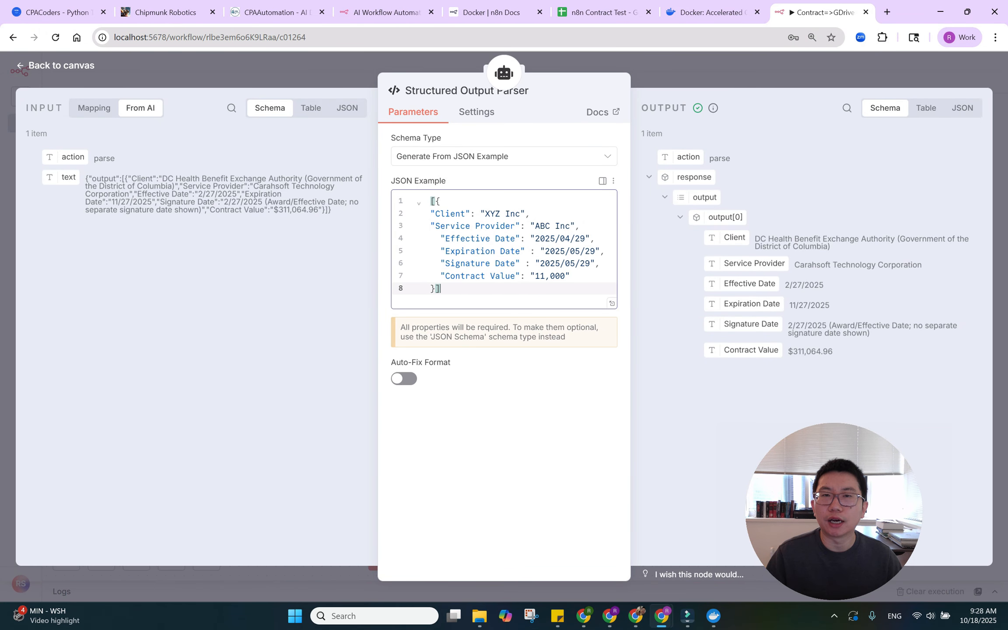
left_click(451, 202)
left_click(449, 214)
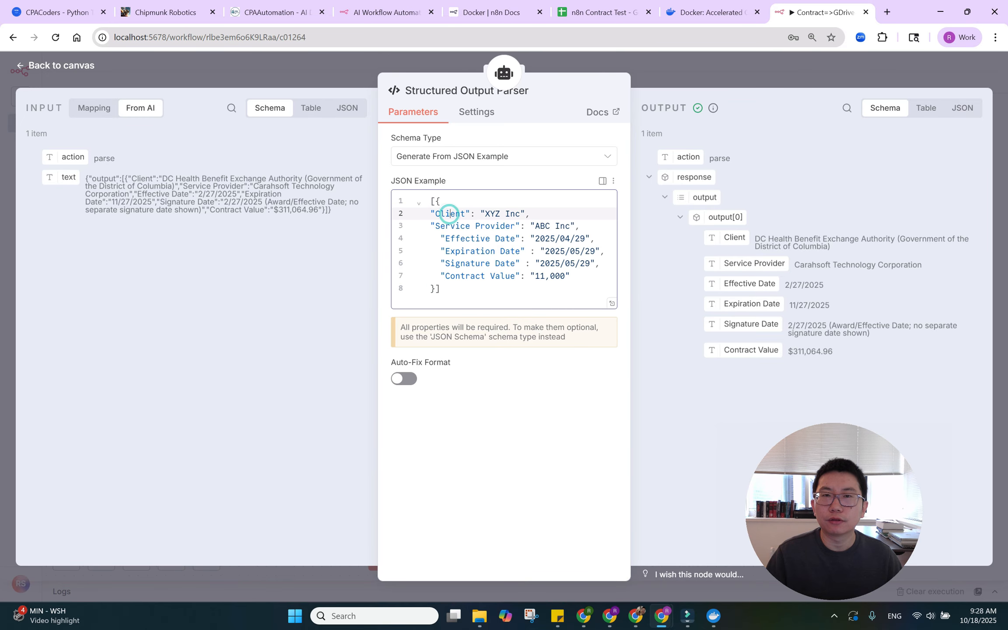
left_click(461, 225)
left_click(468, 239)
left_click(465, 251)
left_click(465, 263)
left_click(472, 276)
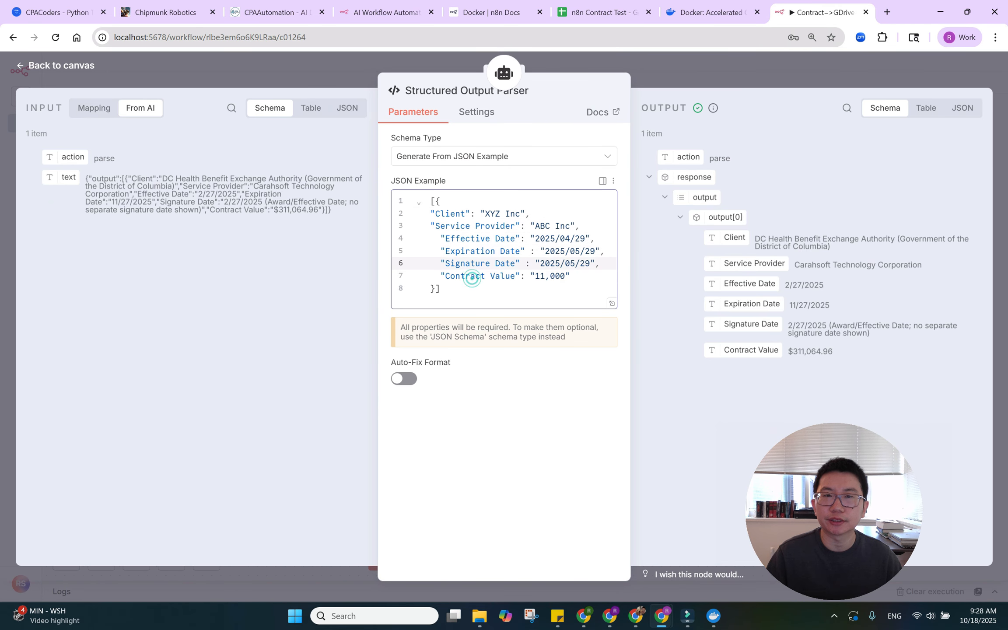
left_click_drag(598, 263, 536, 225)
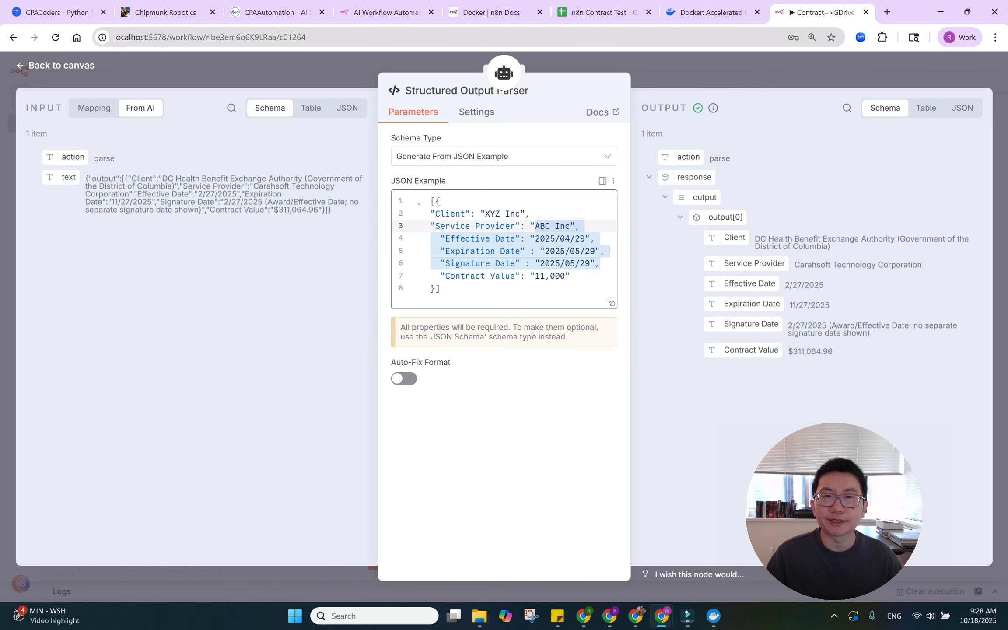
Compare the JSON example's fields with the columns and row 2 entries of the n8n Contract Test spreadsheet.
left_click(587, 270)
left_click(578, 301)
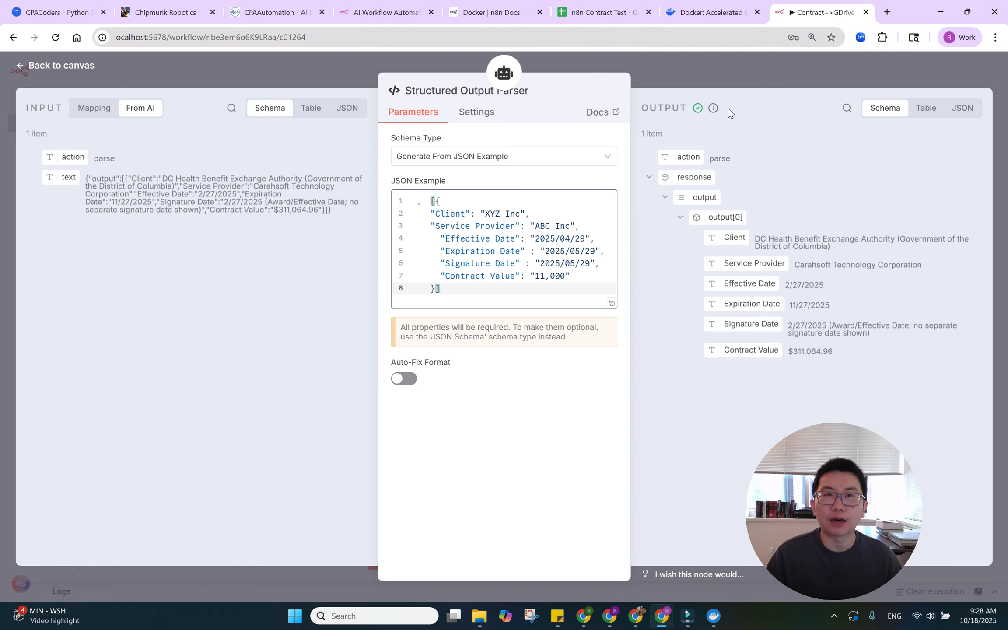
left_click(604, 12)
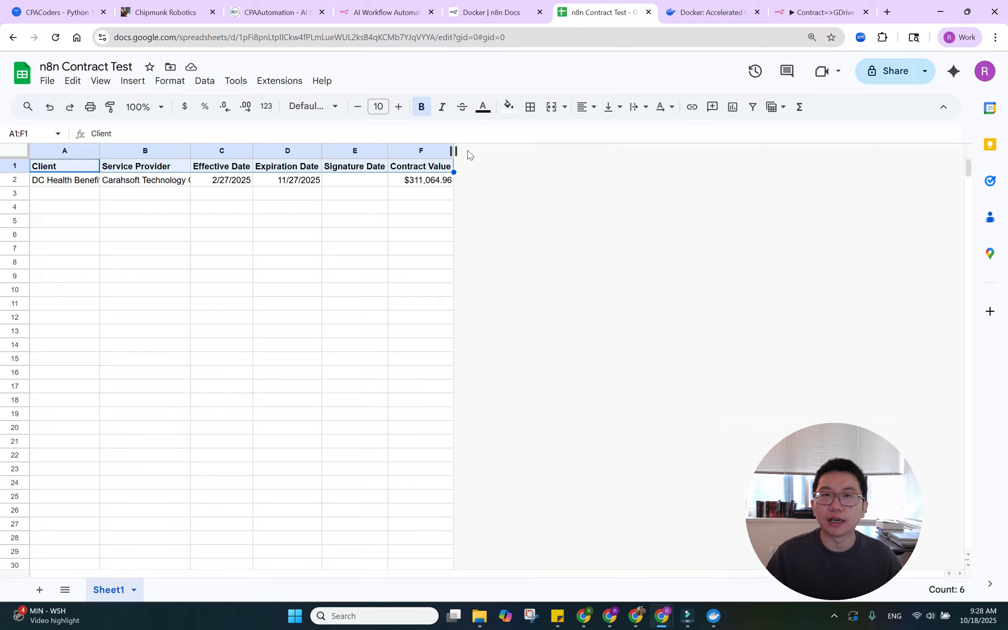
left_click(160, 196)
left_click(75, 182)
left_click(117, 179)
left_click(222, 191)
left_click(294, 183)
left_click(433, 183)
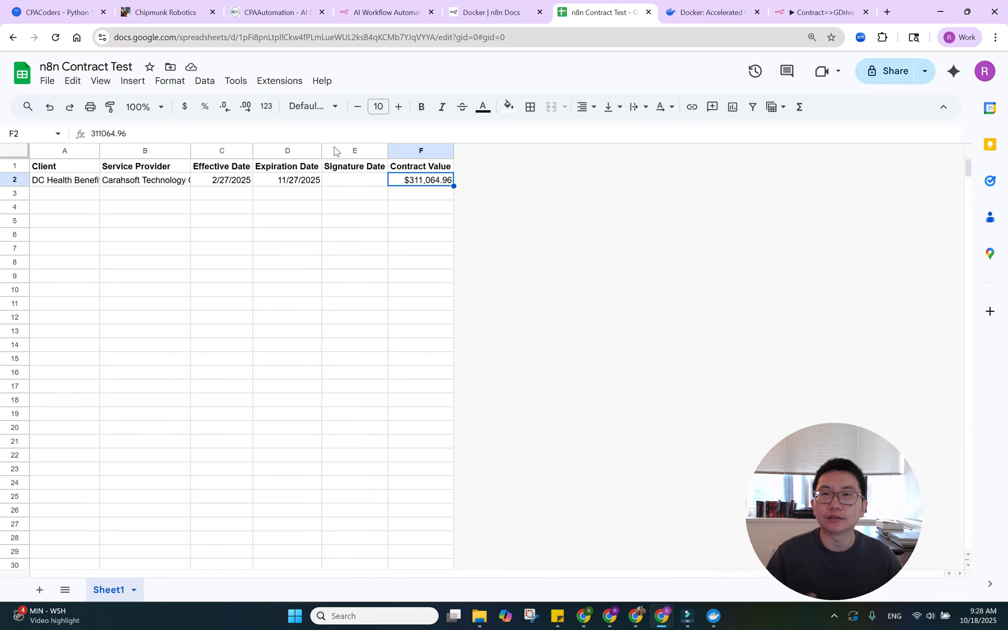
left_click(801, 12)
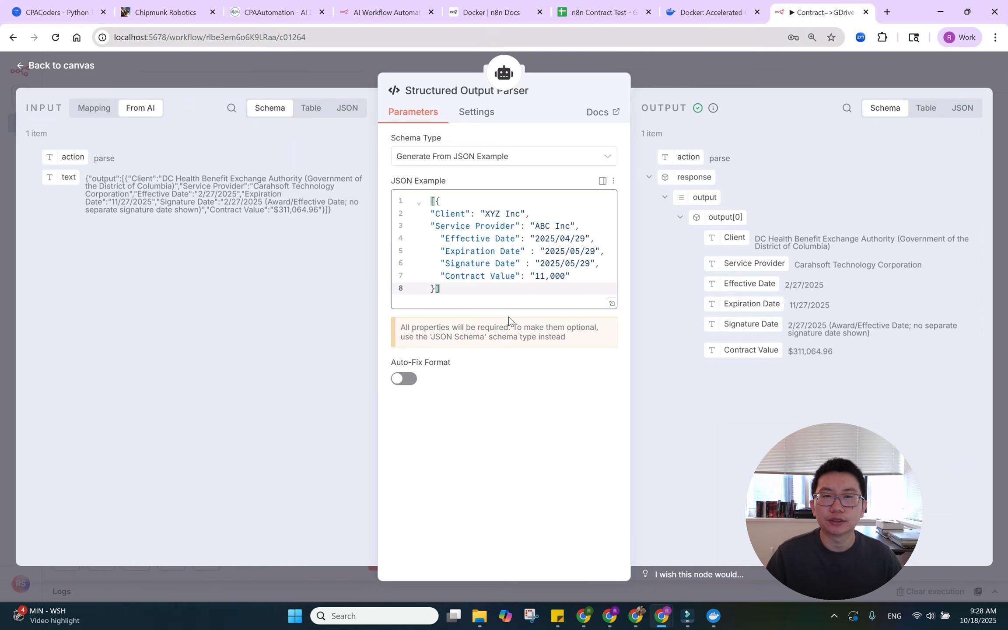
Return to the canvas and delete the extra AI Agent1 node branching off the AI Agent.
left_click(746, 75)
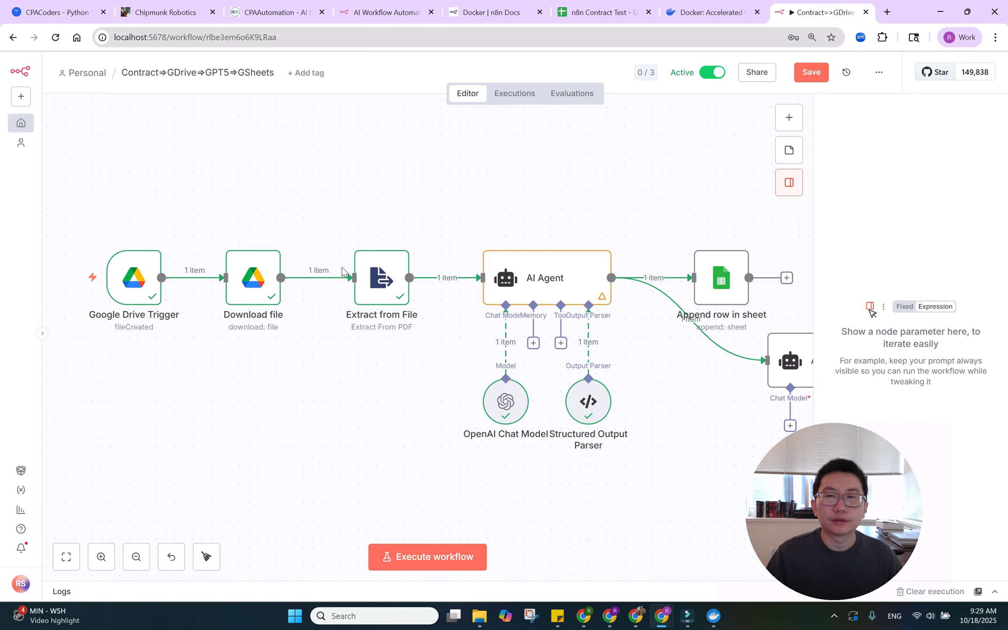
left_click(136, 557)
left_click(629, 432)
left_click(693, 346)
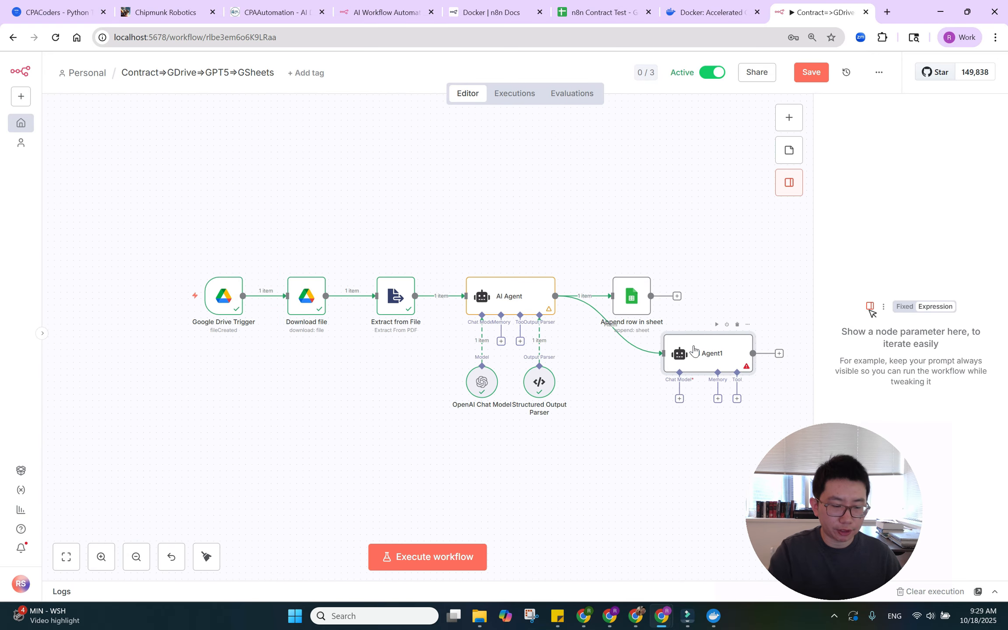
key("Delete")
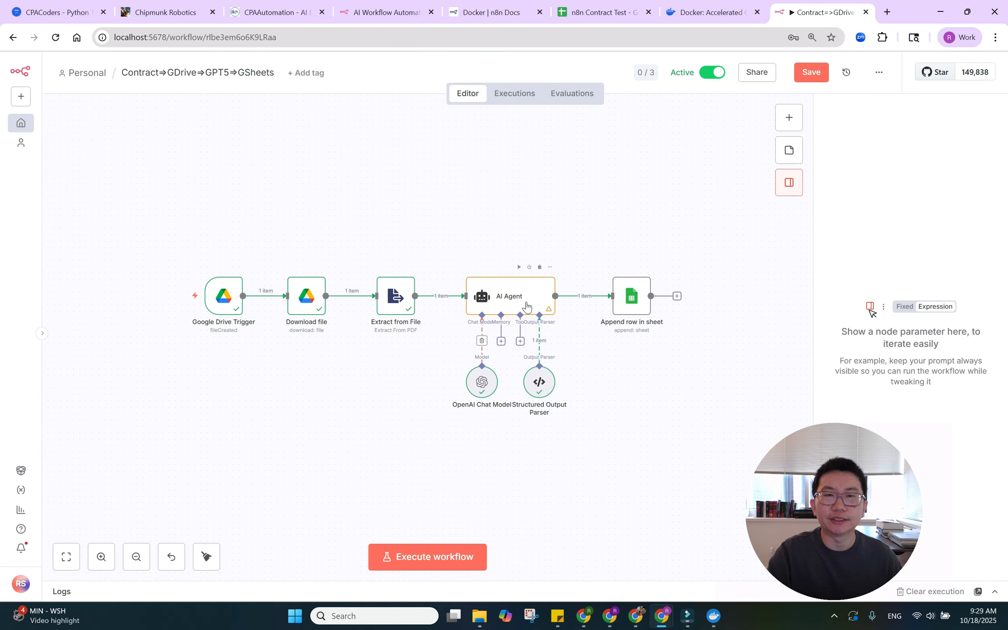
Open the Append row in sheet node and check its credential, document and sheet settings against the n8n Contract Test spreadsheet.
left_click(630, 300)
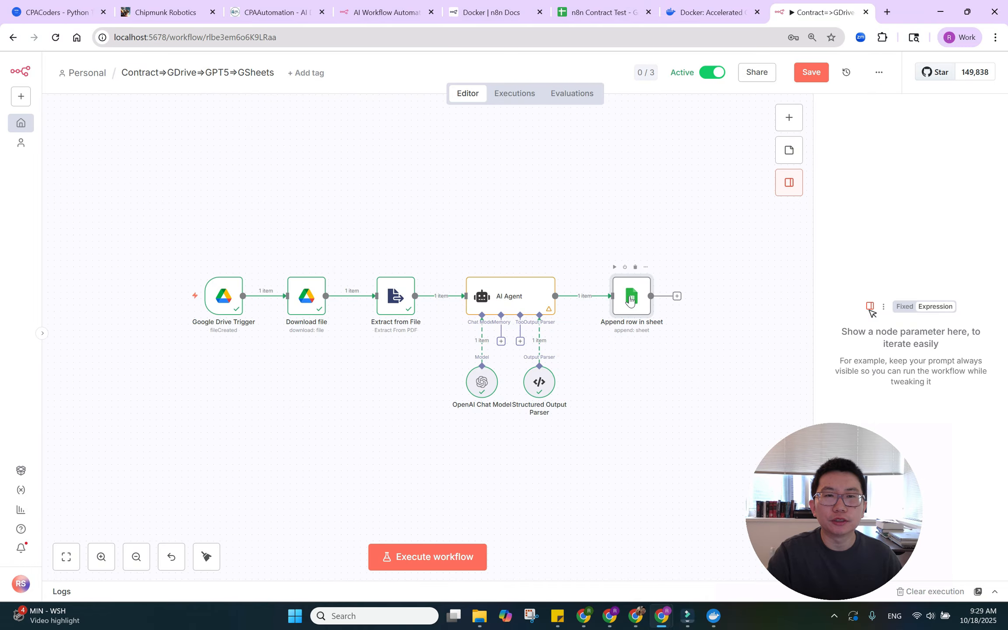
double_click(630, 301)
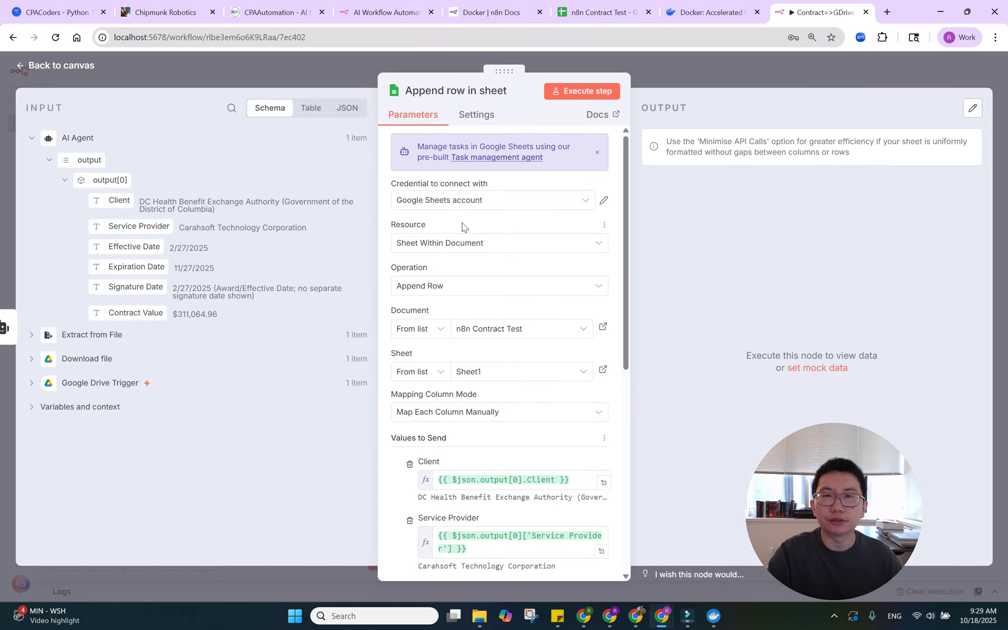
left_click(495, 209)
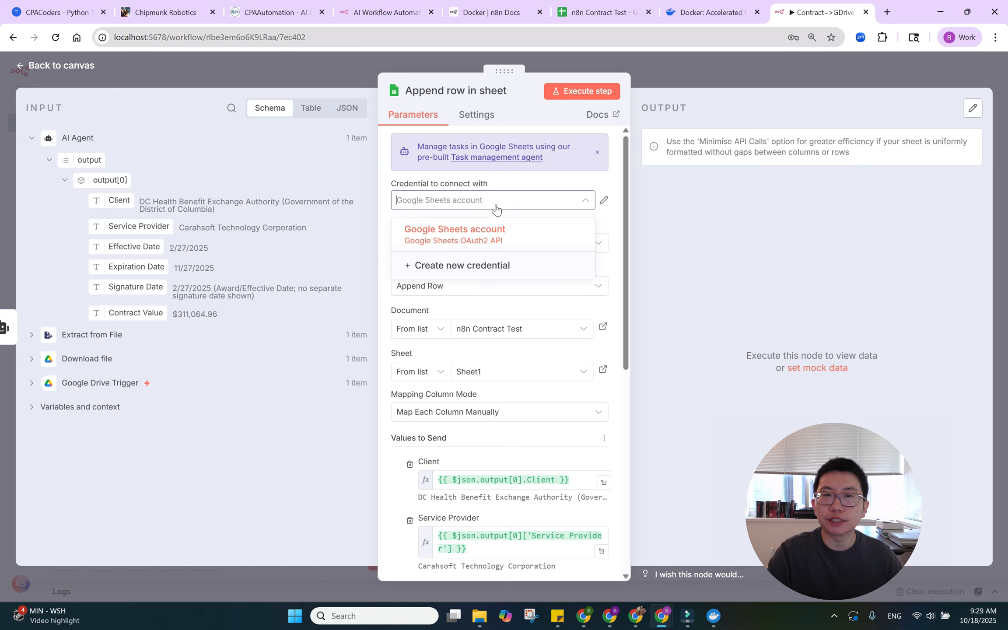
left_click(510, 239)
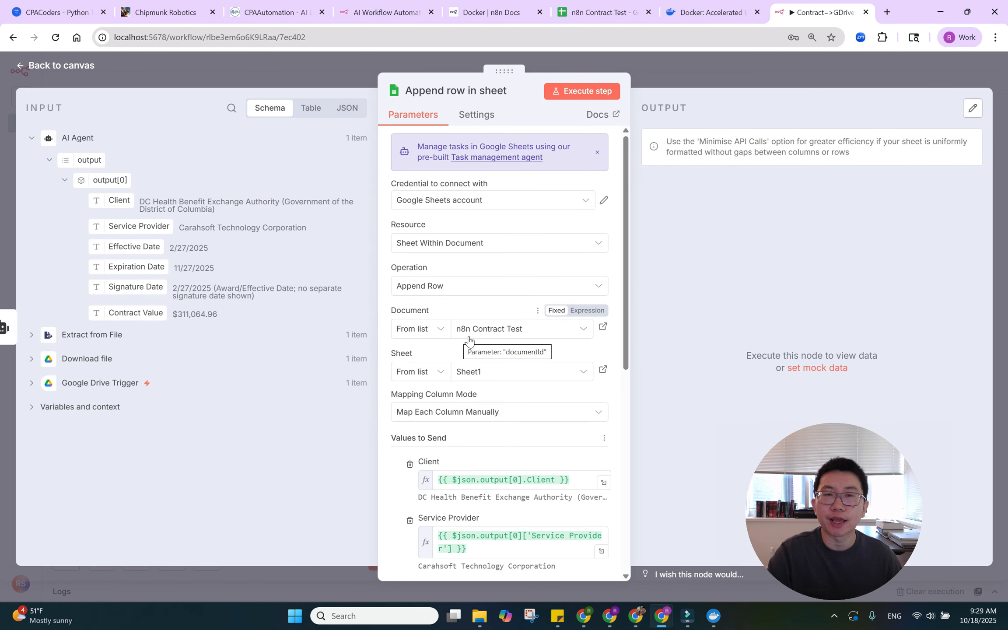
left_click(606, 12)
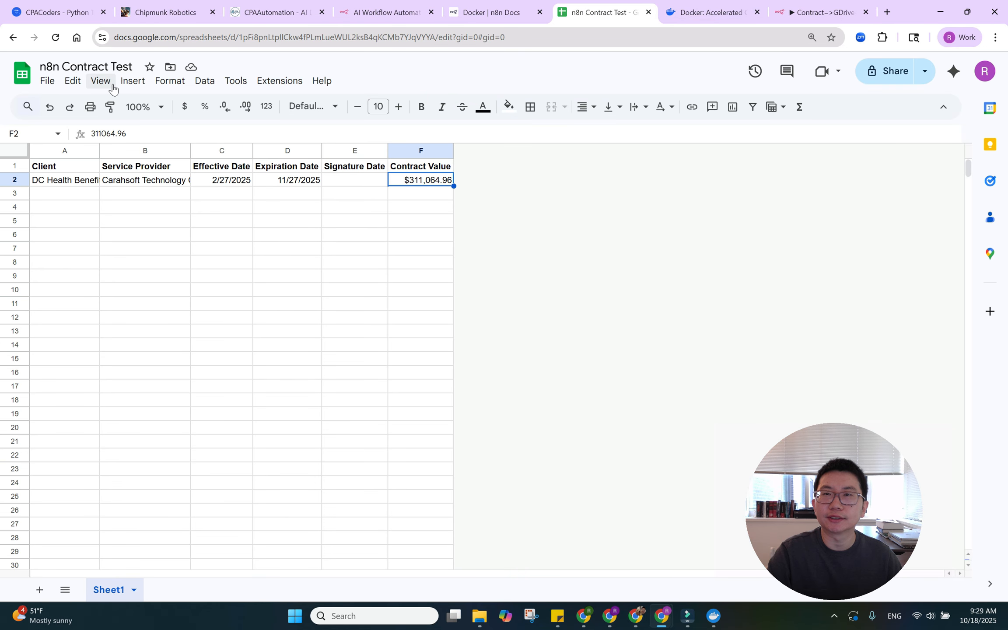
left_click(793, 6)
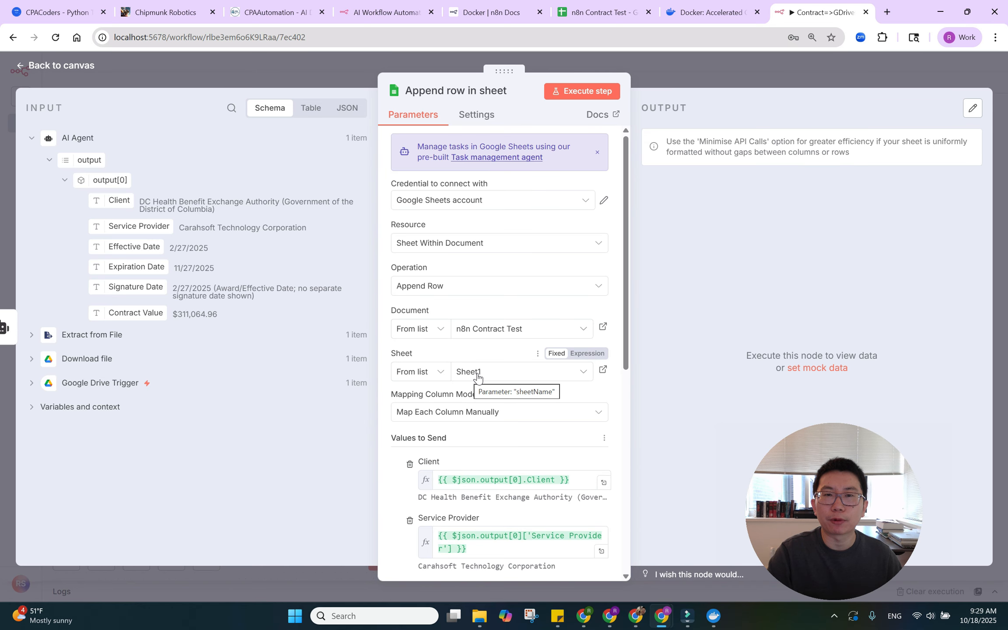
left_click(602, 12)
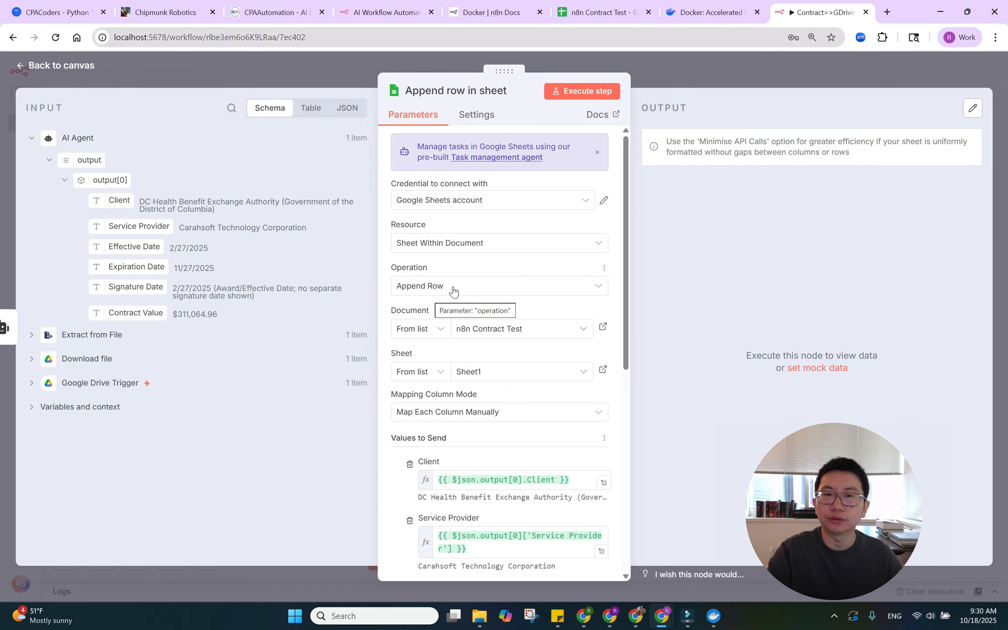
Examine how Values to Send maps the AI Agent's output fields to the sheet columns, from Client to Contract Value.
scroll(566, 346, "down", 4)
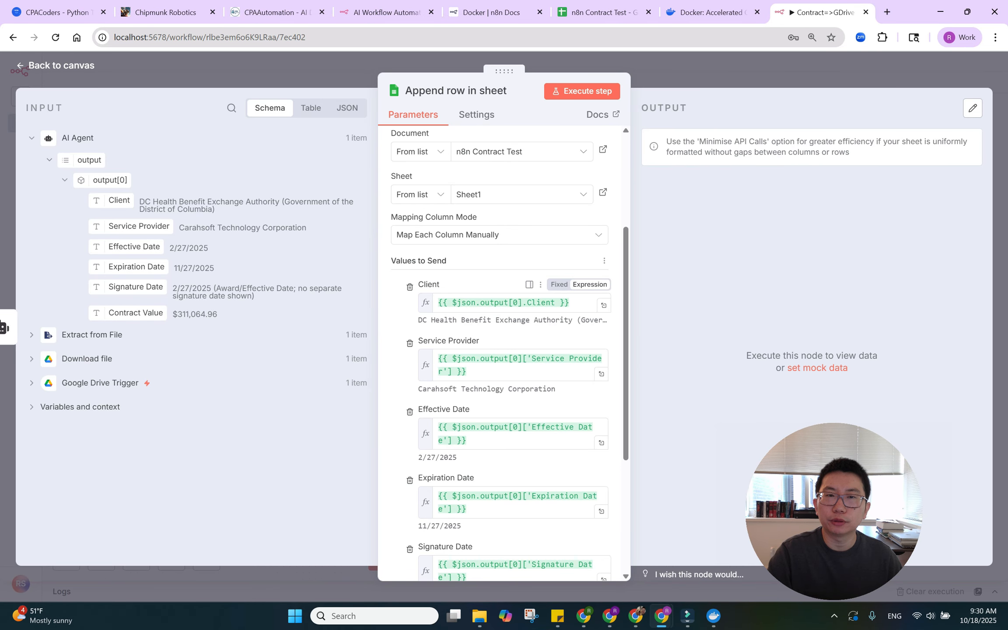
scroll(541, 385, "down", 3)
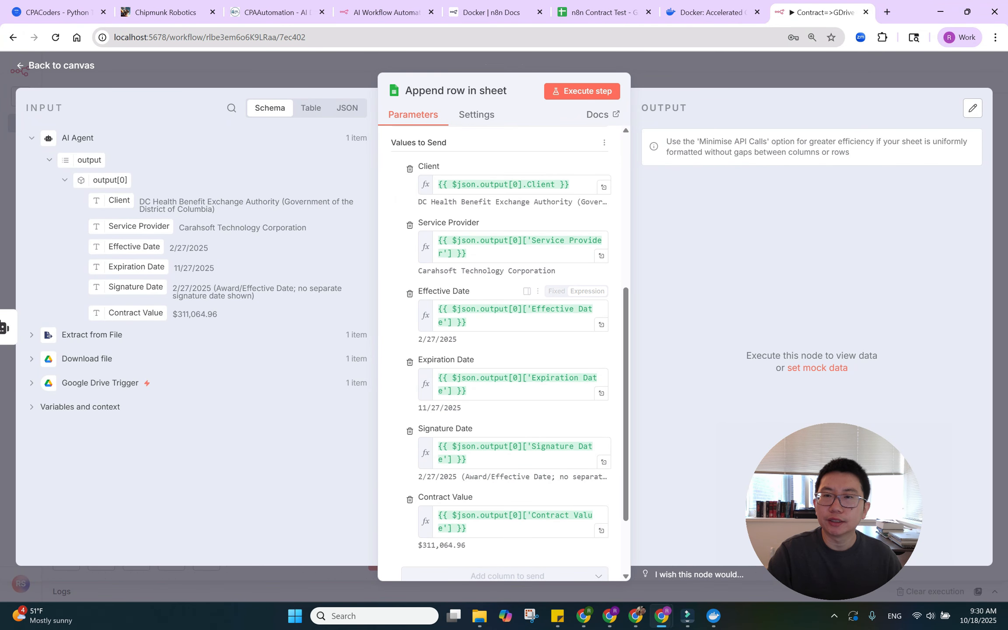
scroll(512, 311, "up", 1)
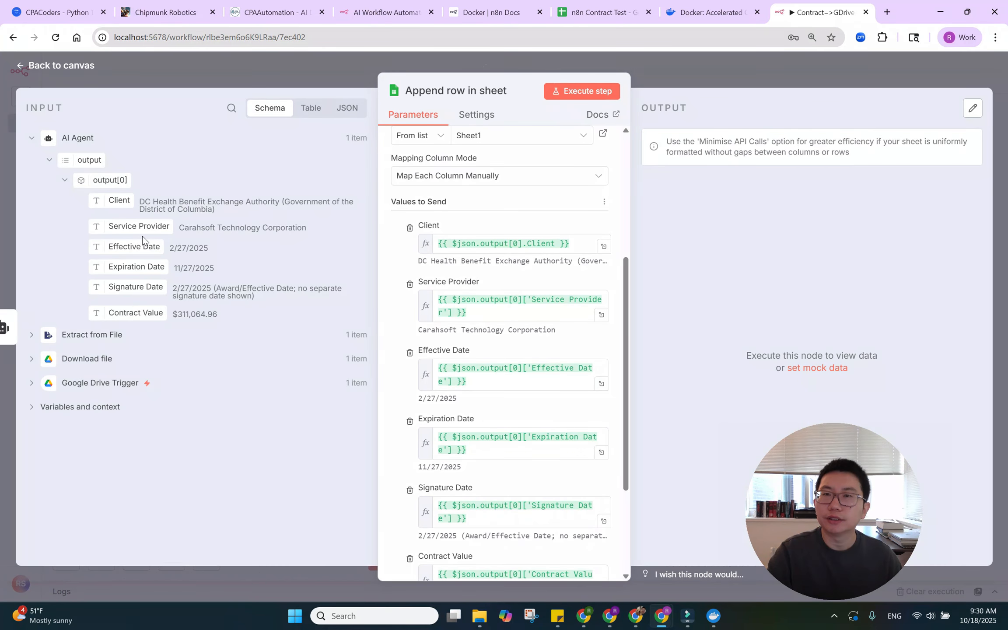
left_click_drag(113, 202, 431, 252)
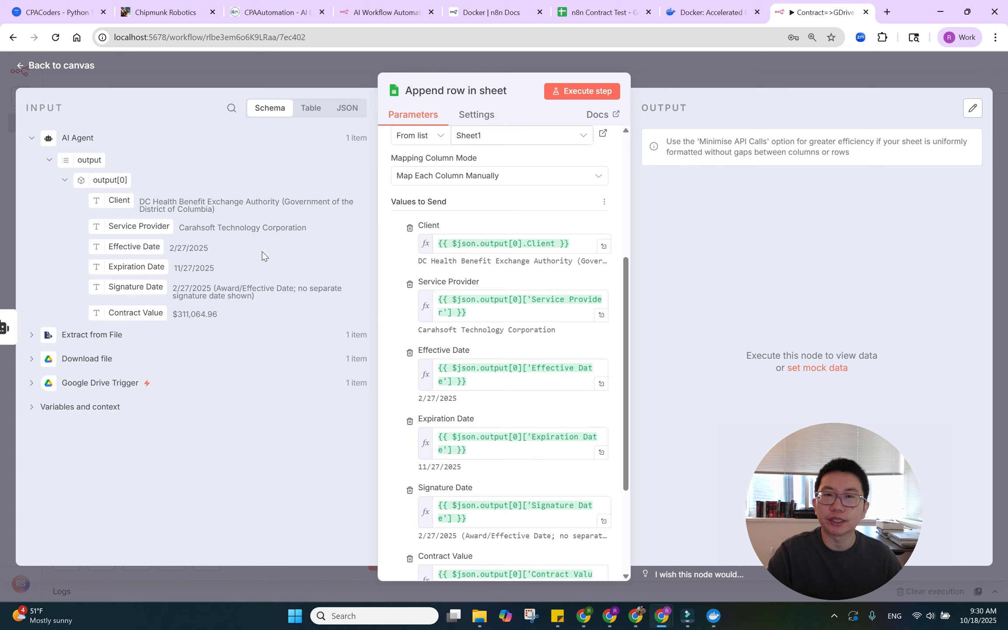
scroll(430, 261, "down", 2)
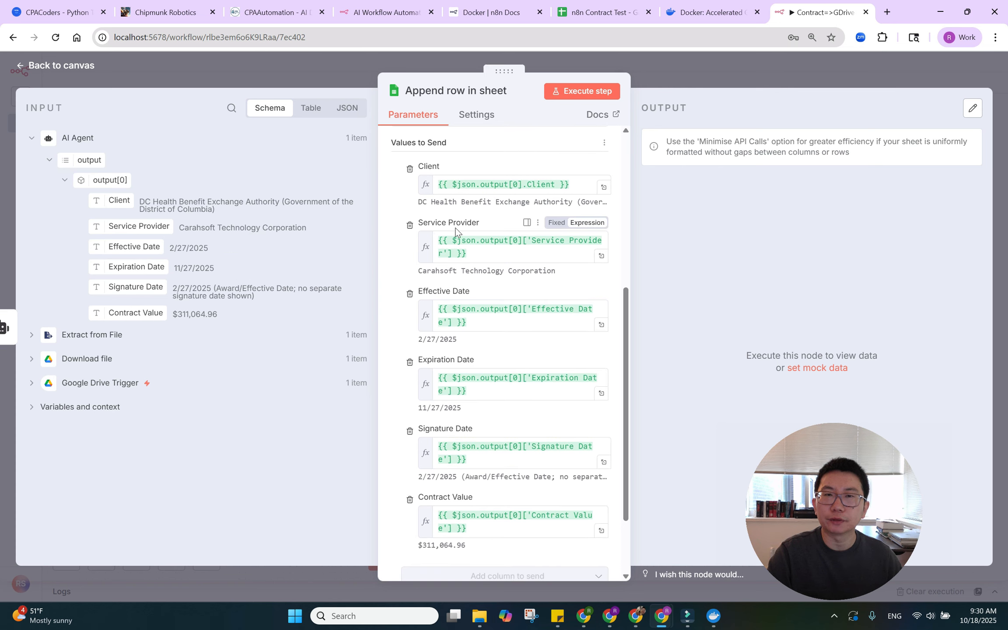
left_click_drag(132, 226, 266, 267)
scroll(472, 341, "down", 3)
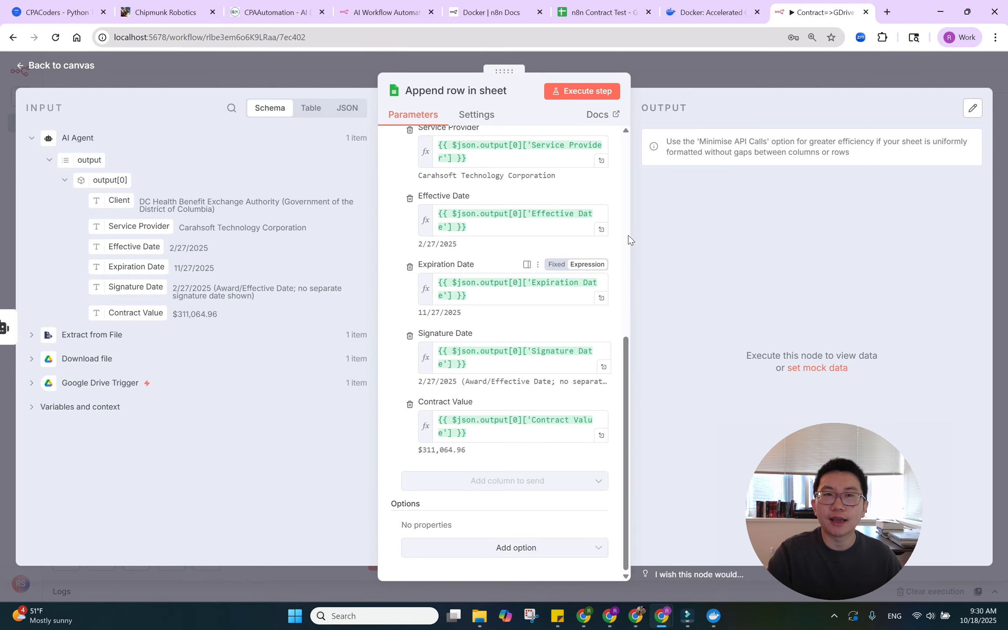
Close the node and review the complete workflow on the canvas, from Google Drive Trigger to Append row in sheet.
left_click(756, 75)
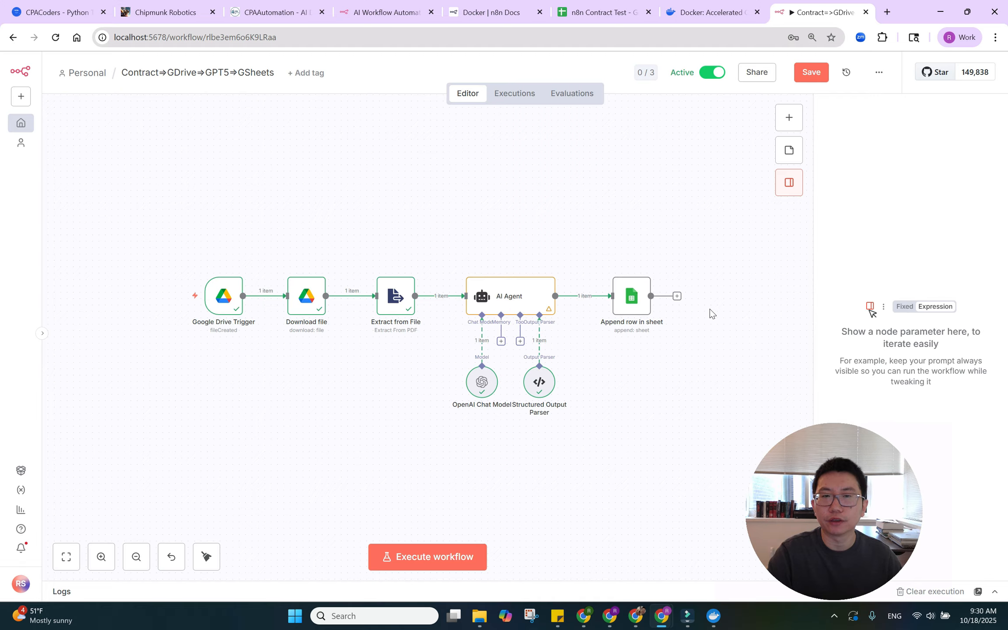
left_click_drag(191, 244, 705, 437)
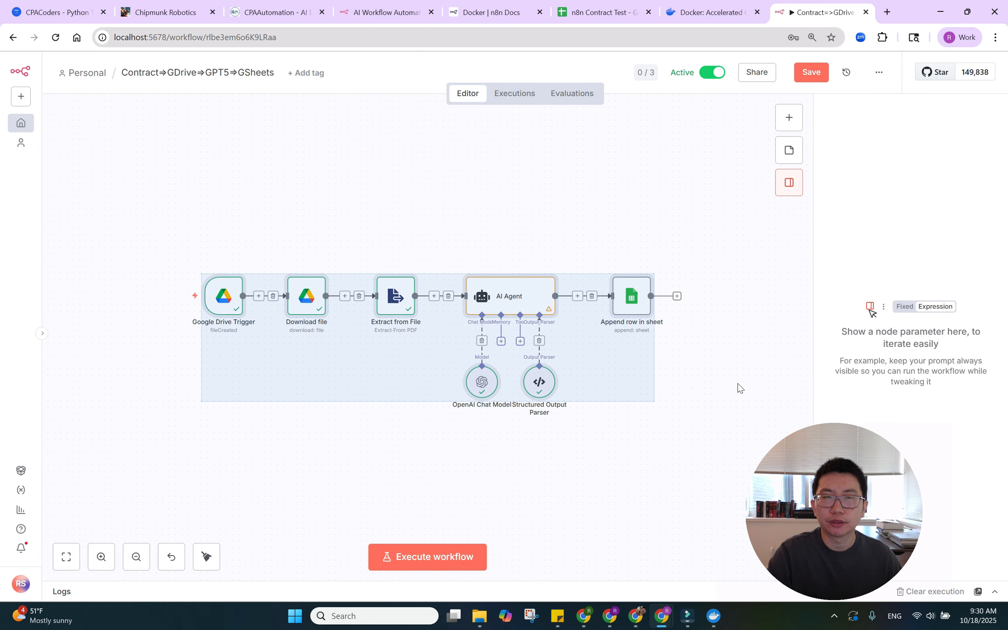
left_click(738, 384)
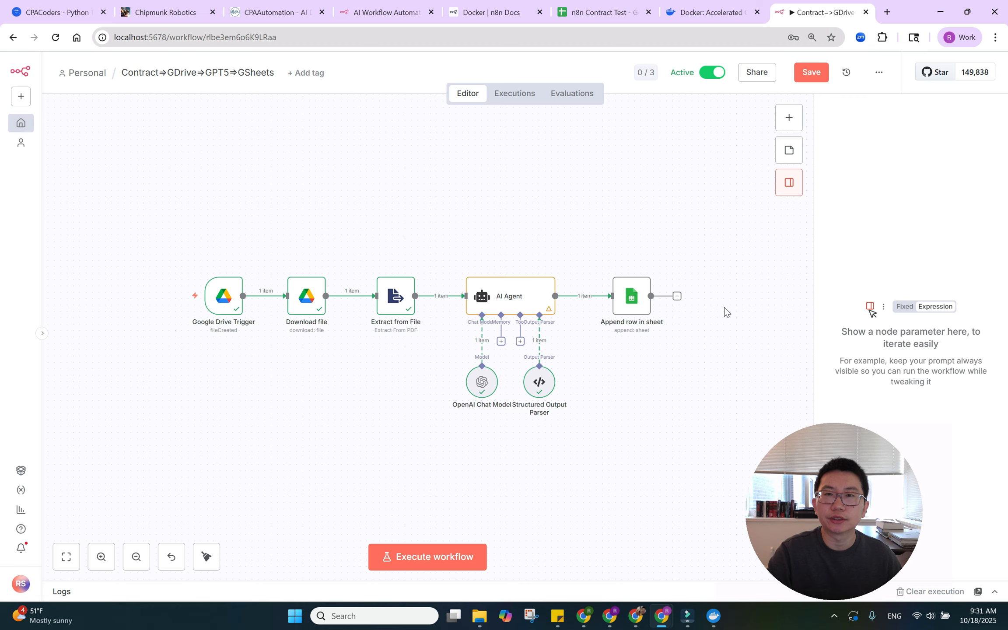
mouse_move(229, 302)
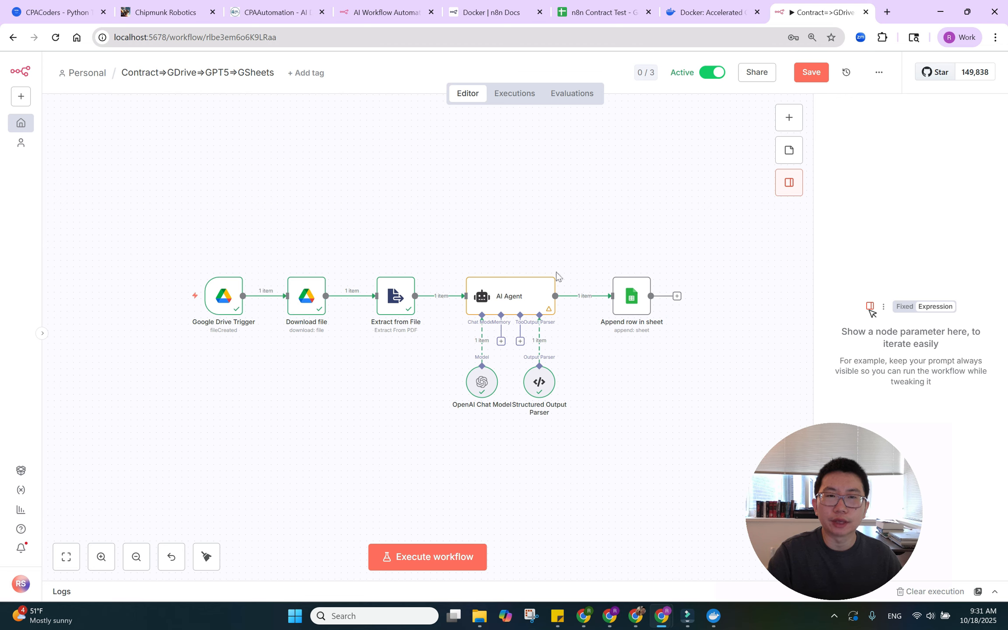
mouse_move(625, 305)
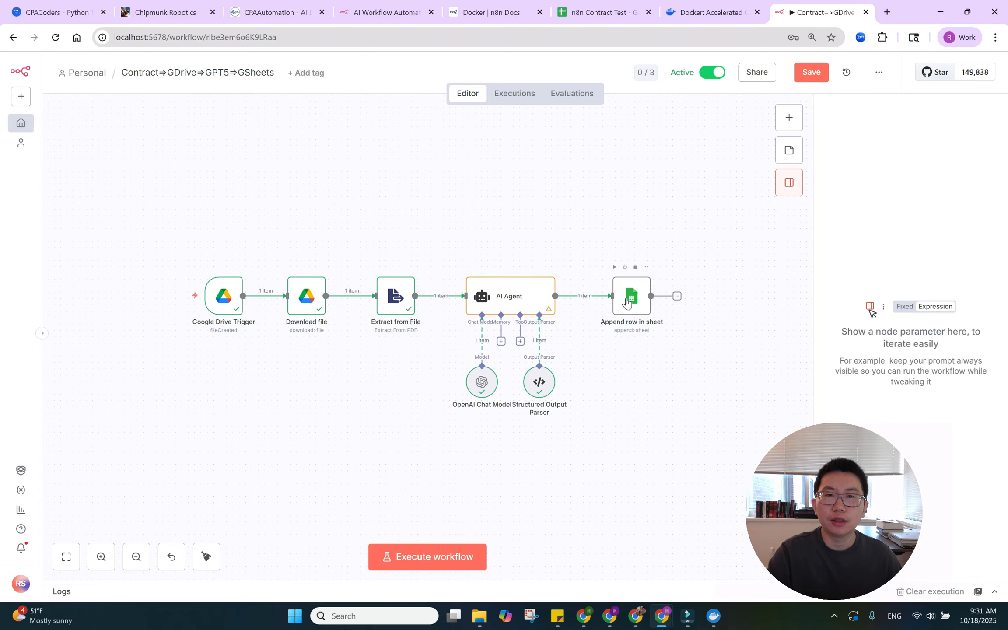
Open the OpenAI Chat Model's OpenAi account credential, examine its API key connection settings, and close it.
double_click(485, 383)
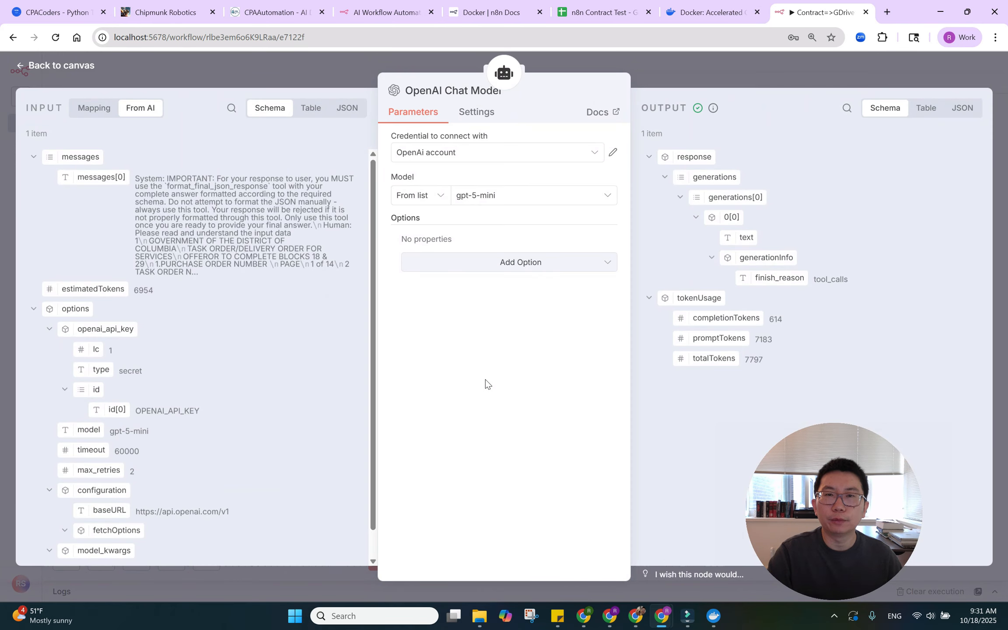
left_click(429, 154)
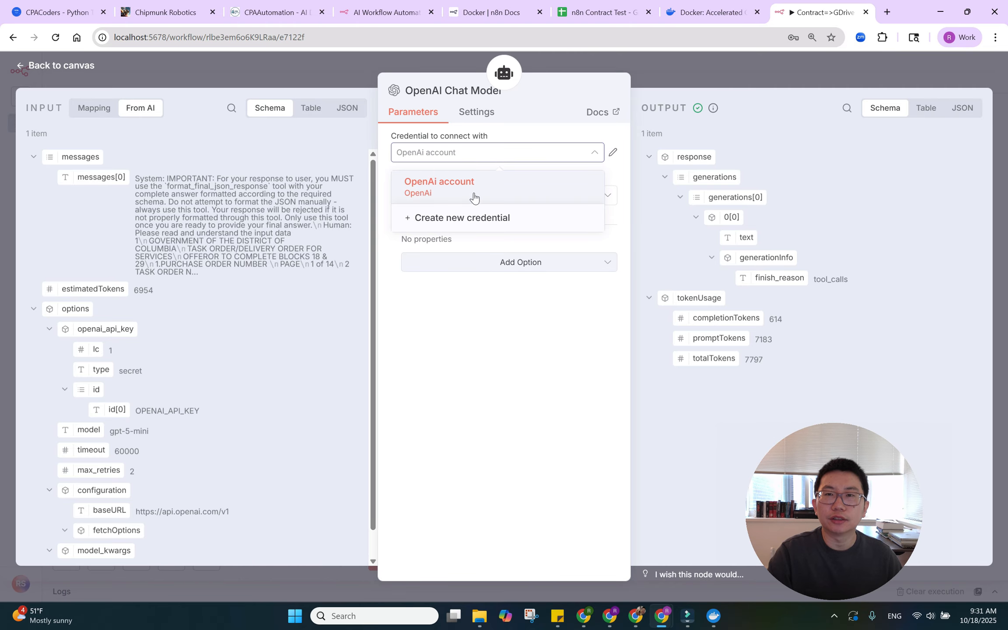
left_click(608, 154)
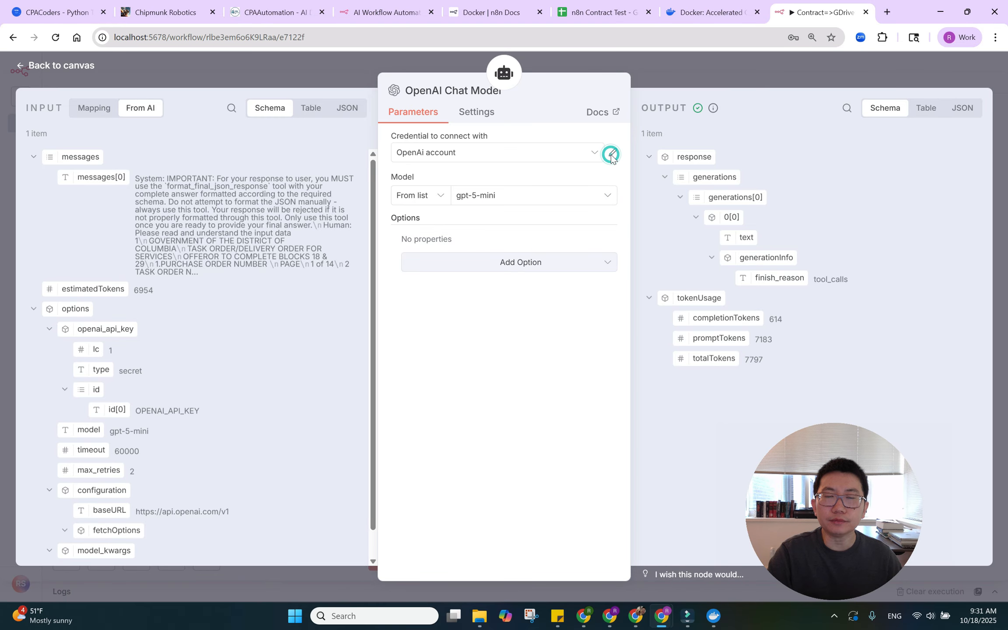
left_click(613, 153)
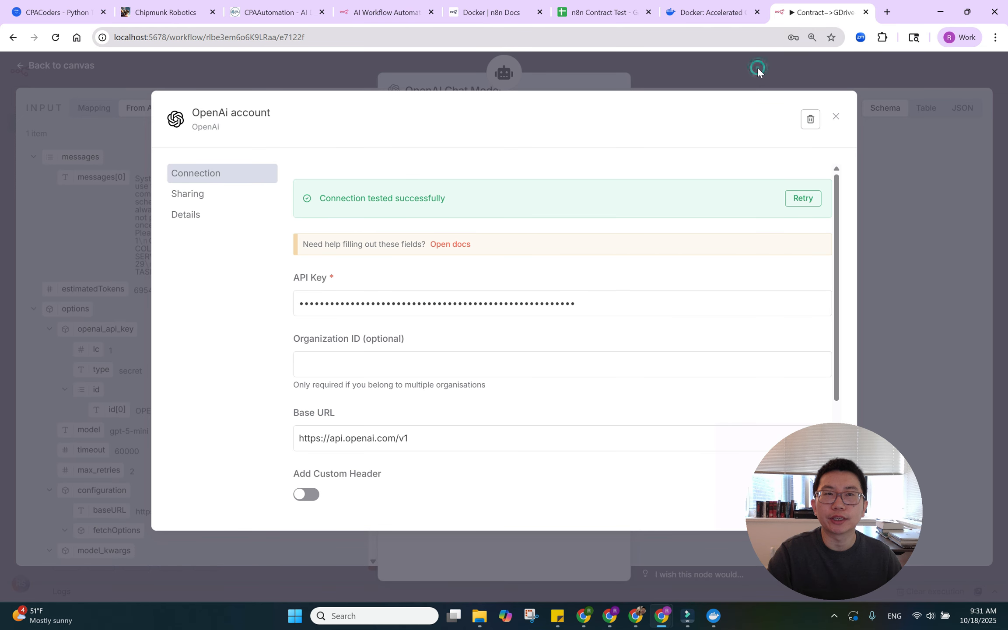
left_click(757, 67)
left_click(757, 67)
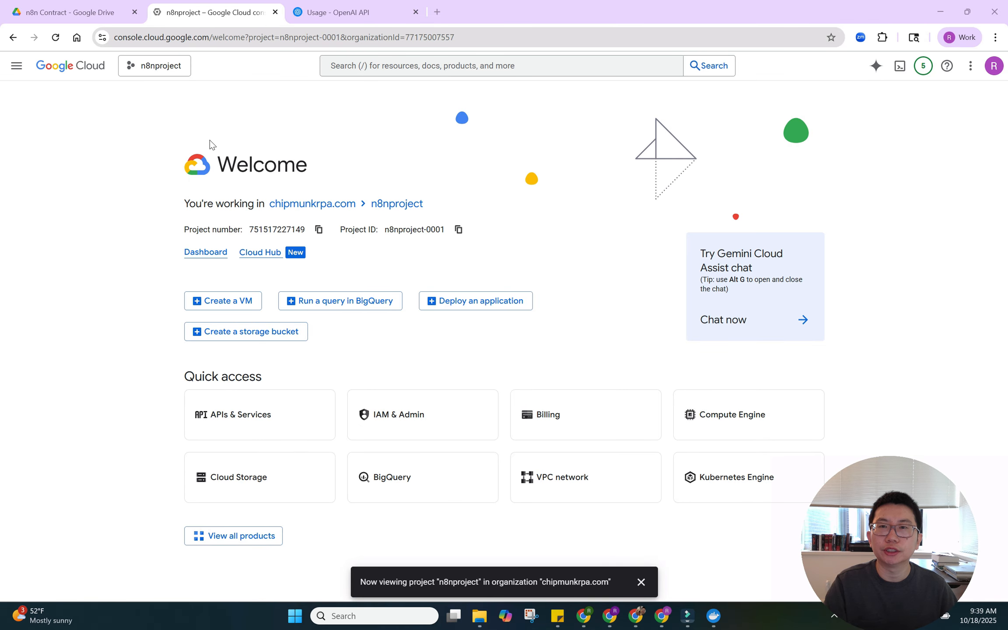
Create a Google Cloud project named "n8n project tutorial" in the chipmunkrpa.com organization and switch to it.
left_click(165, 65)
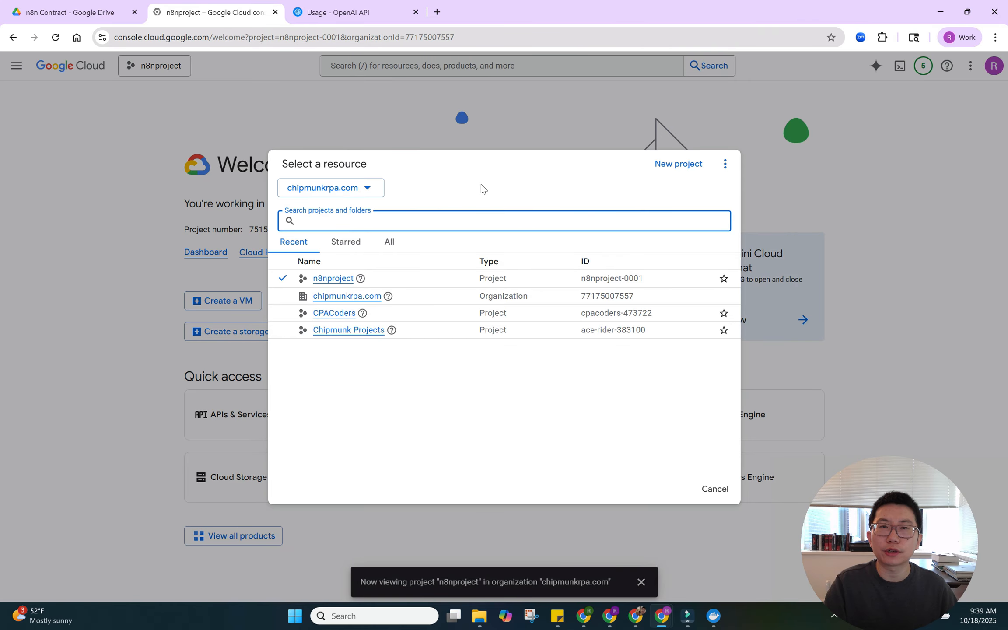
left_click(667, 166)
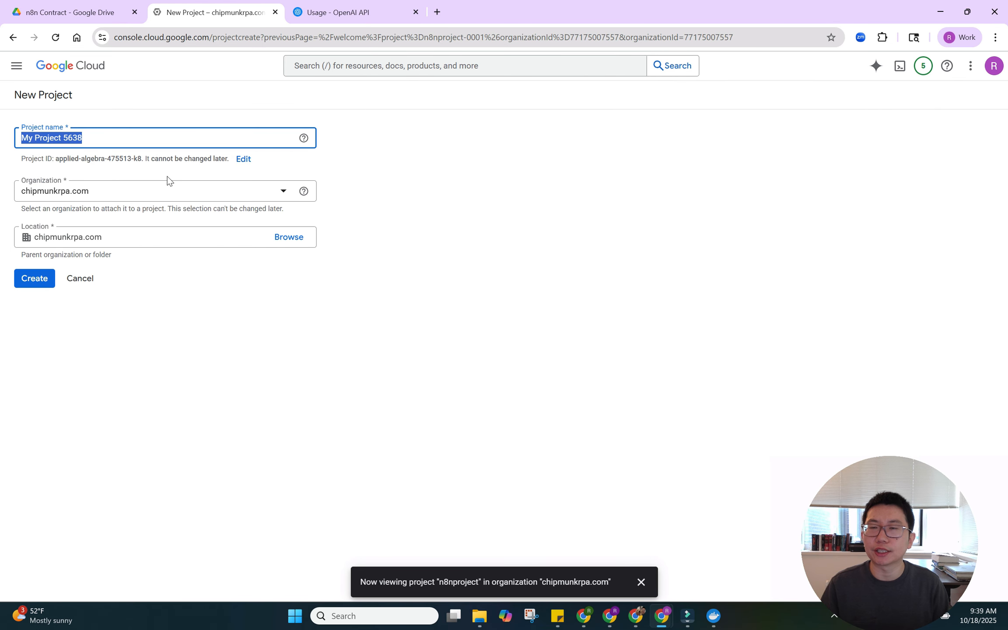
type("n8n ")
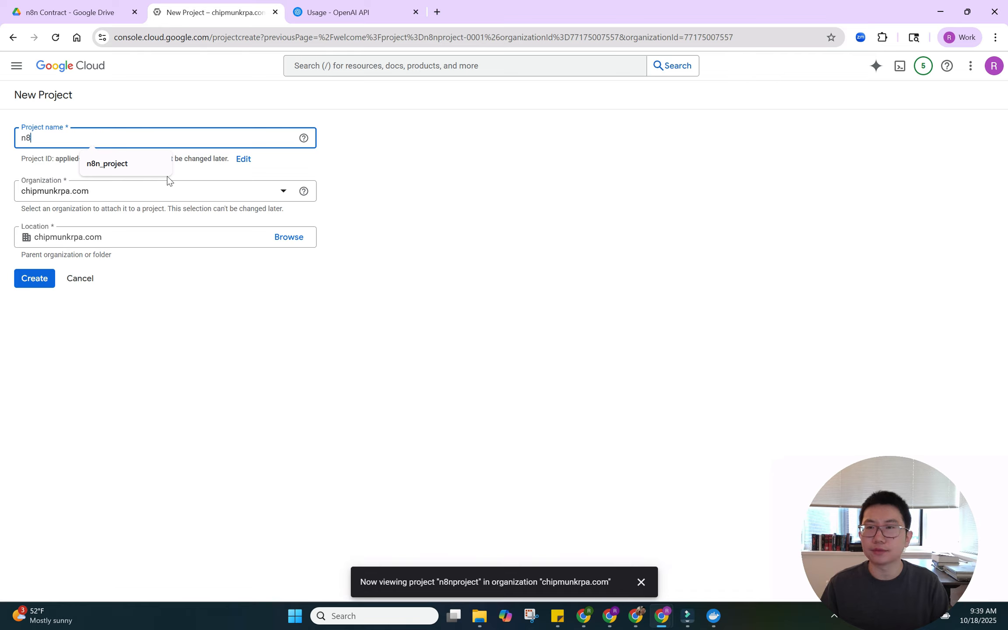
type("project turi")
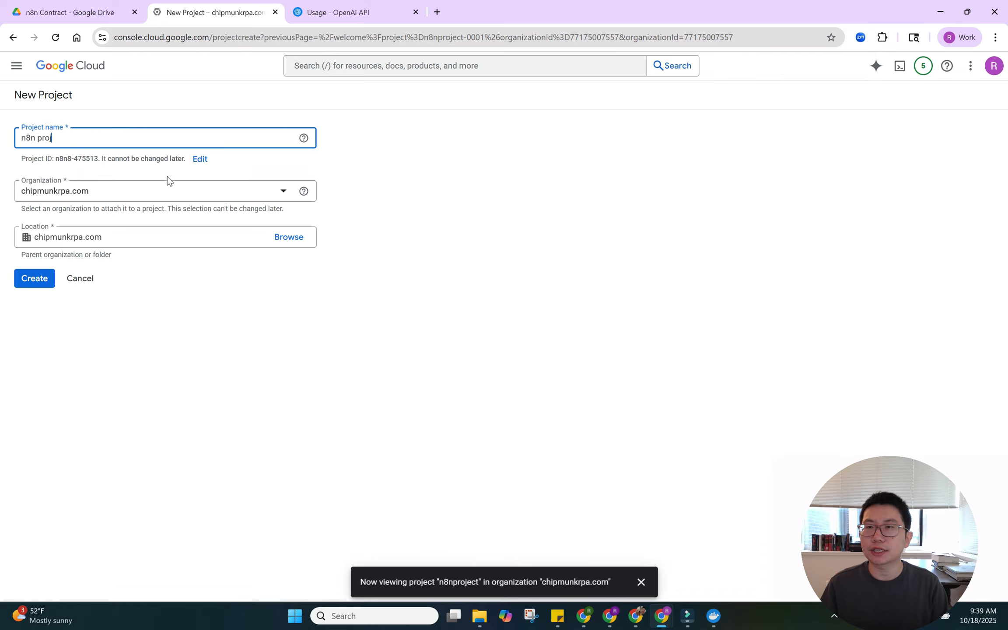
key("BackSpace")
key("BackSpace")
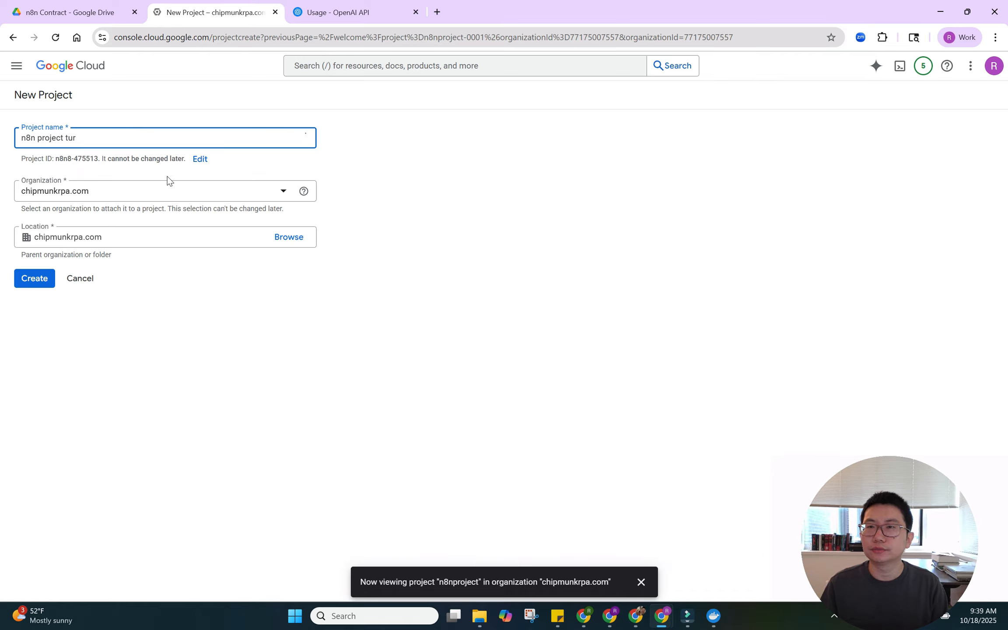
type("torial")
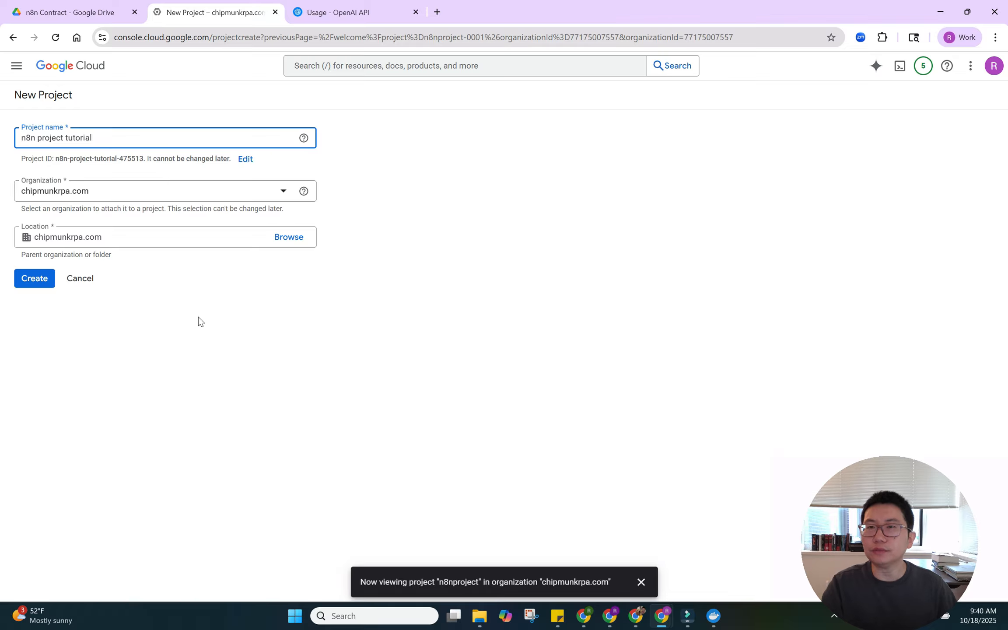
left_click(33, 289)
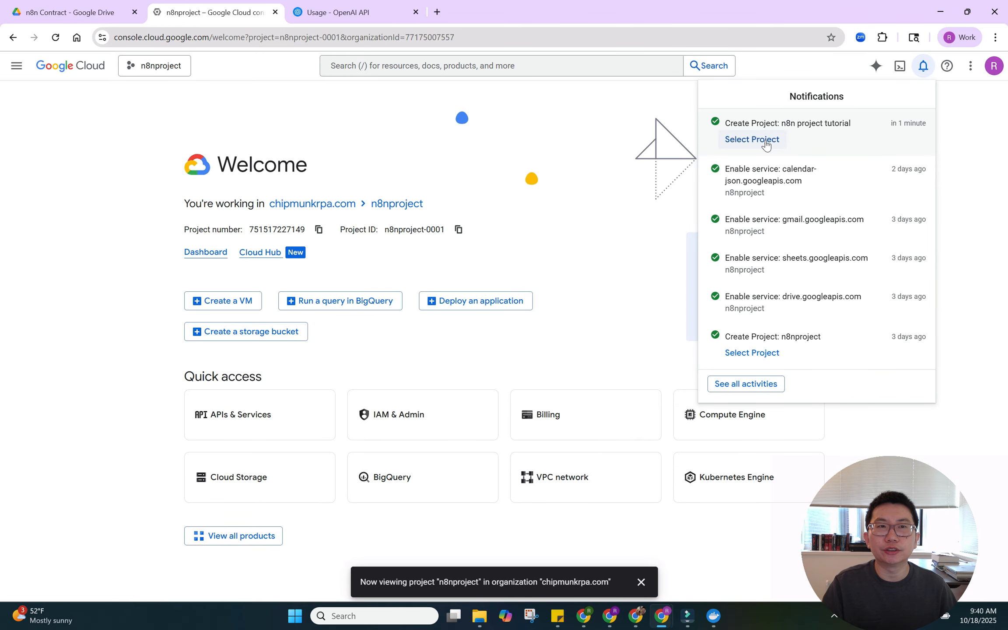
left_click(756, 142)
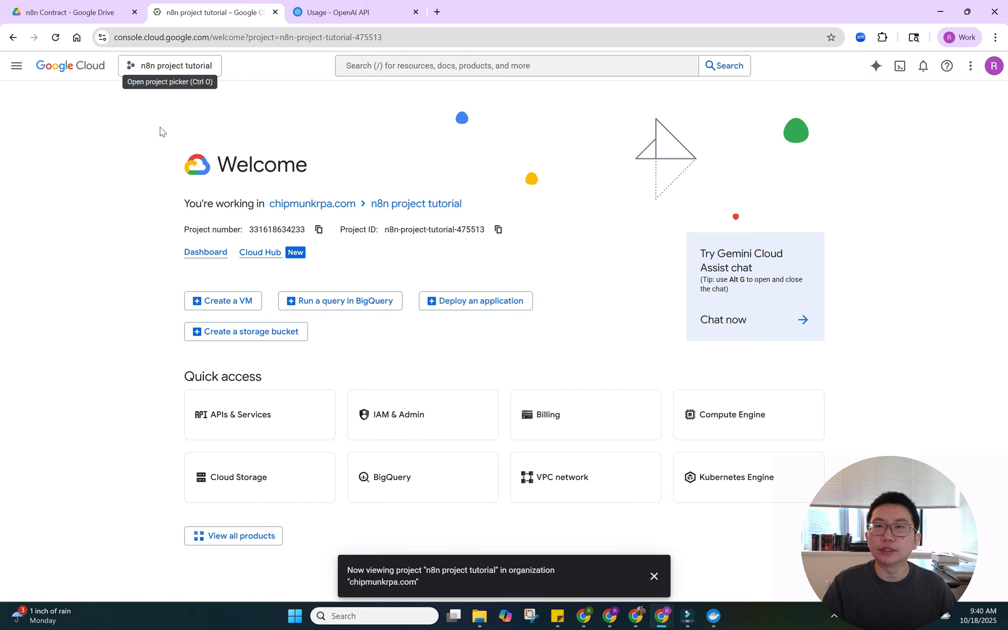
Find the Google Drive API in the API Library and enable it for the n8n project tutorial project.
left_click(237, 416)
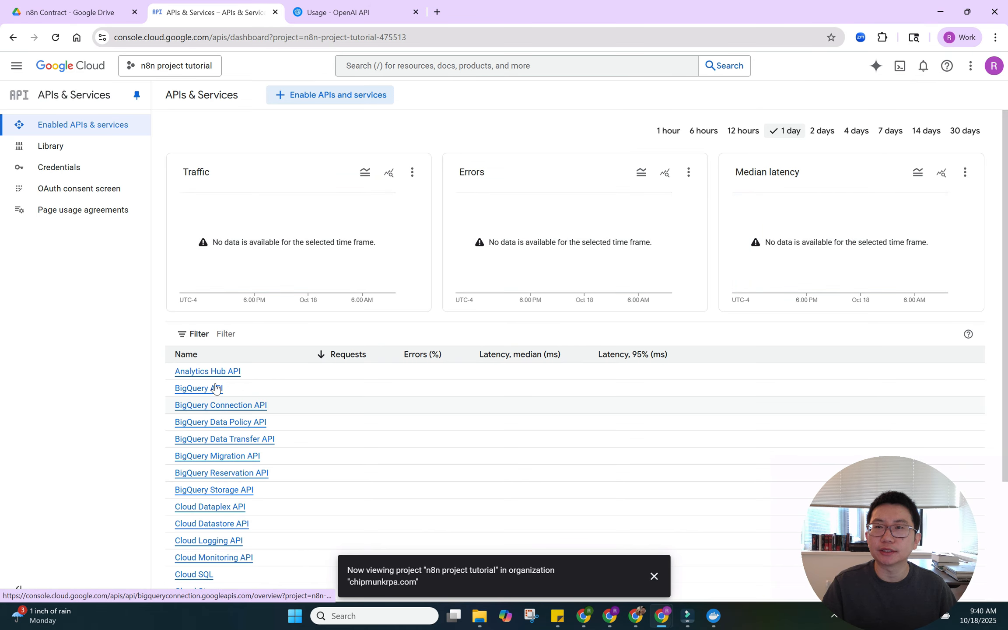
left_click(341, 100)
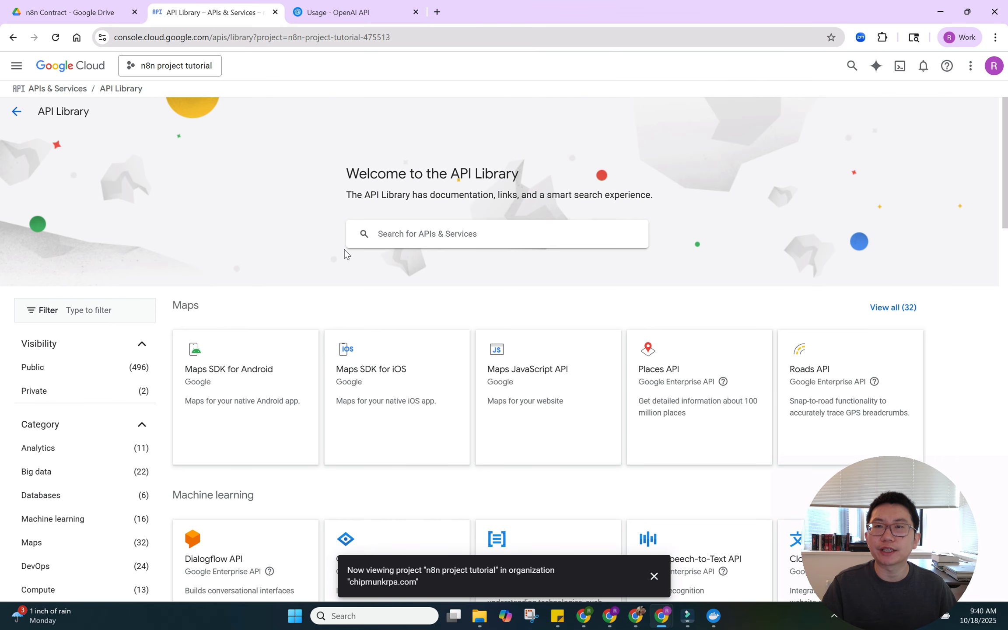
left_click(417, 233)
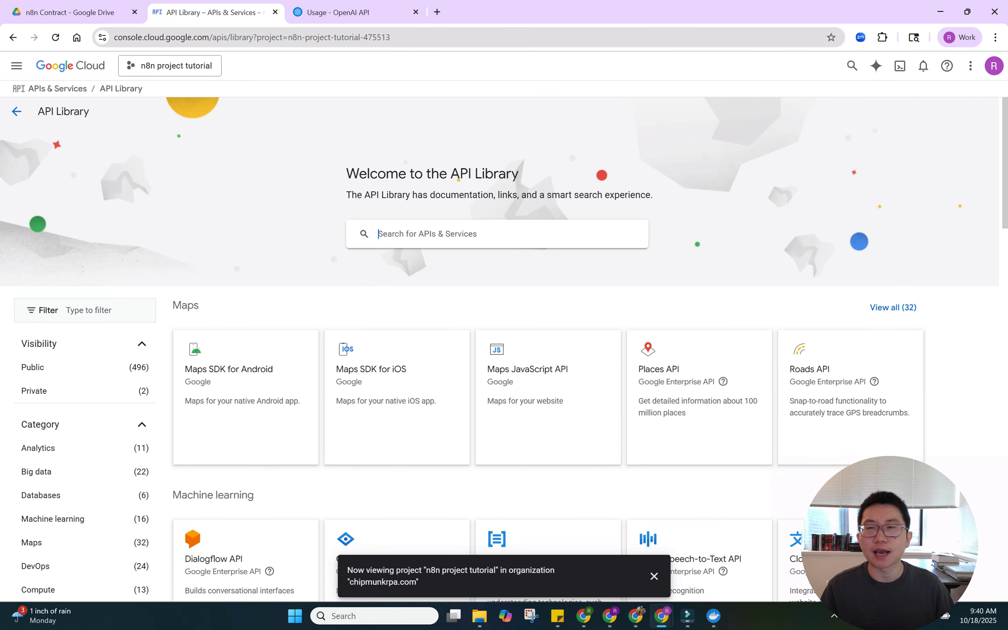
type("google drive")
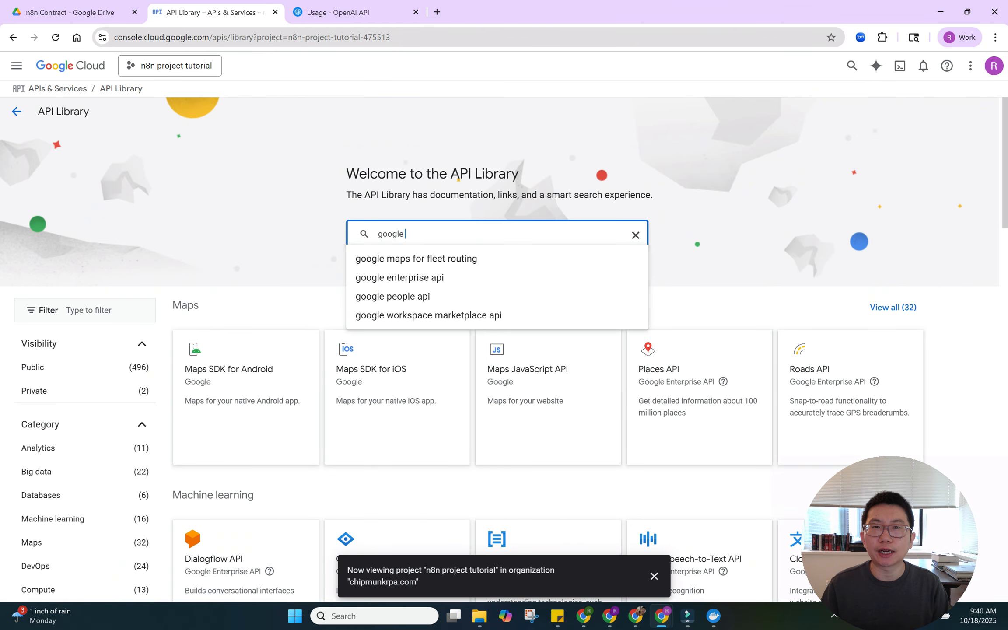
left_click(427, 260)
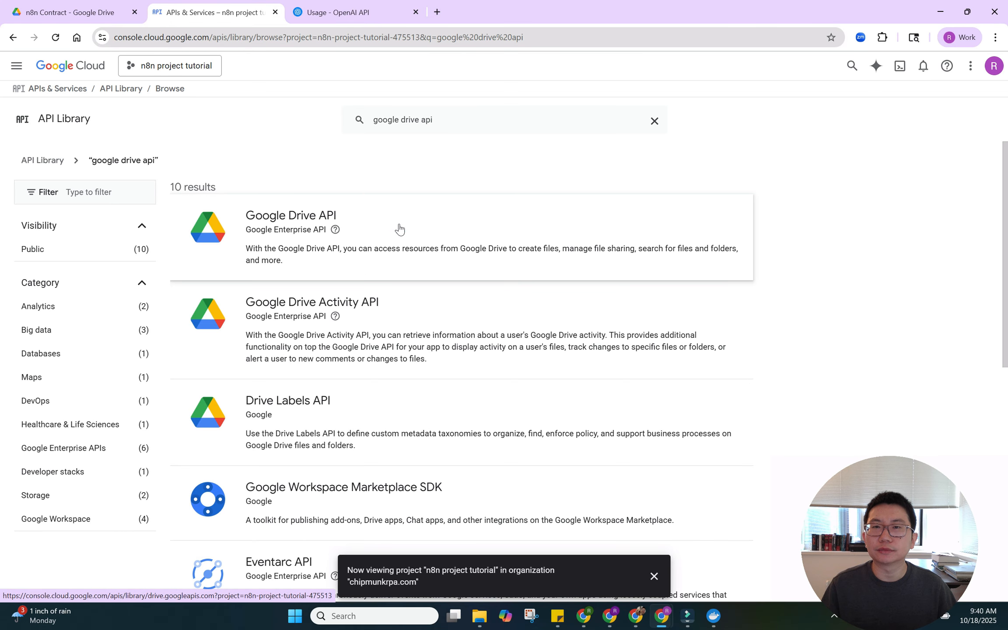
left_click(398, 226)
left_click(134, 219)
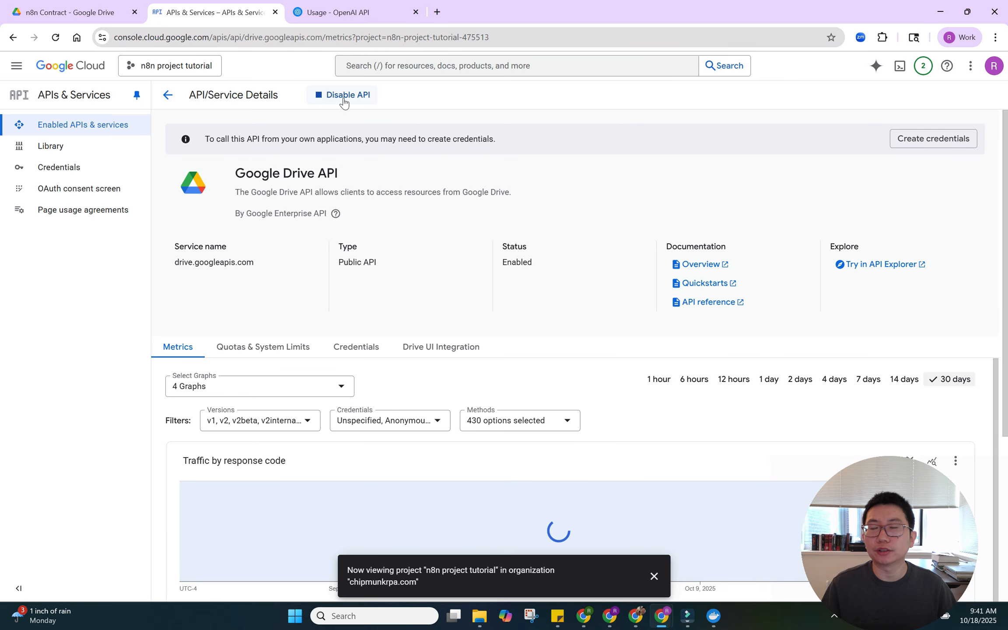
Return to the API Library, find the Google Sheets API and enable it for the same project.
left_click(168, 95)
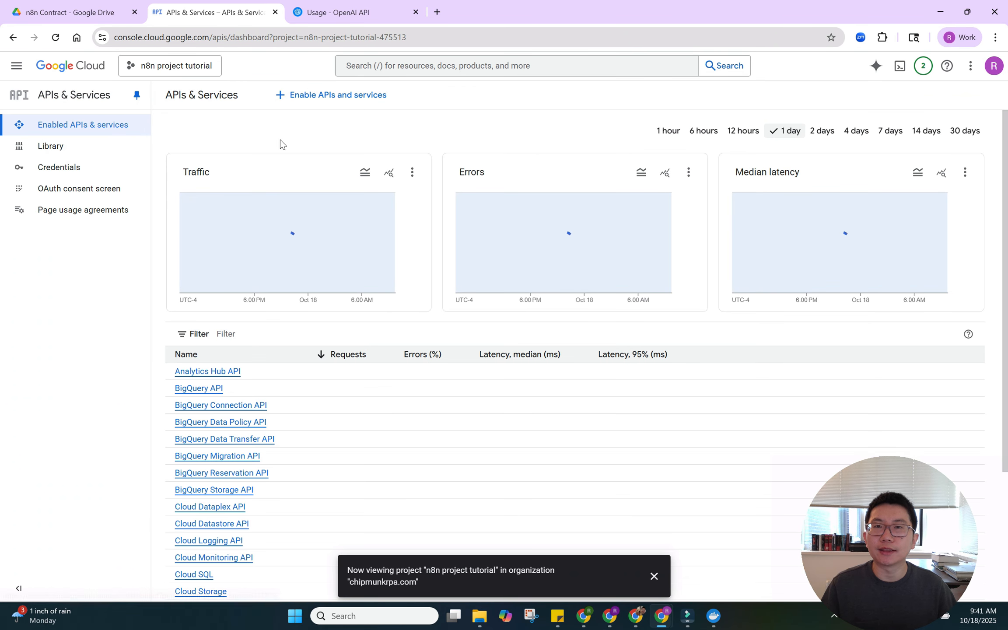
left_click(344, 95)
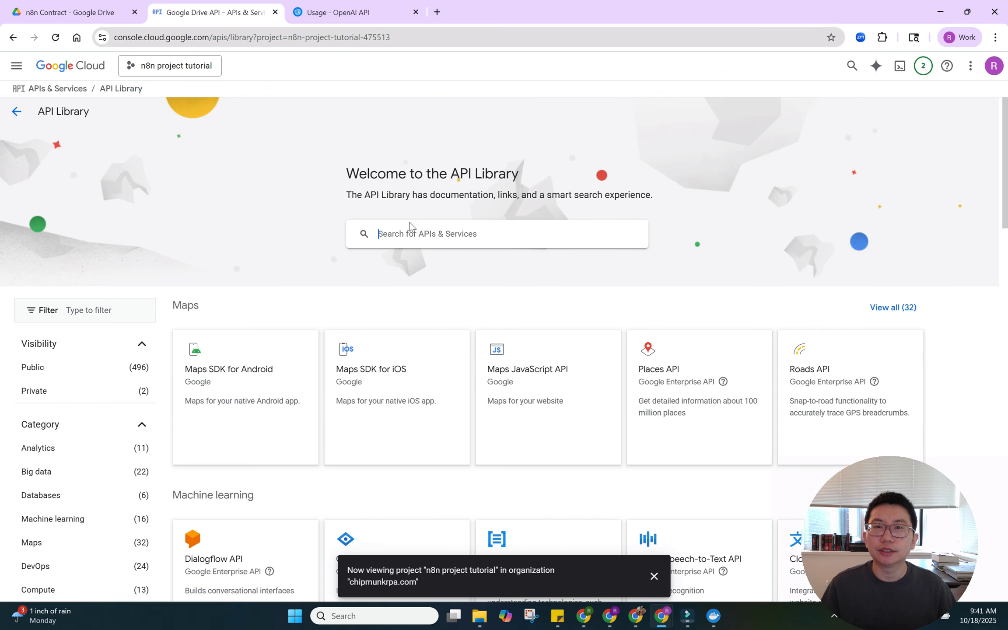
type("Googl")
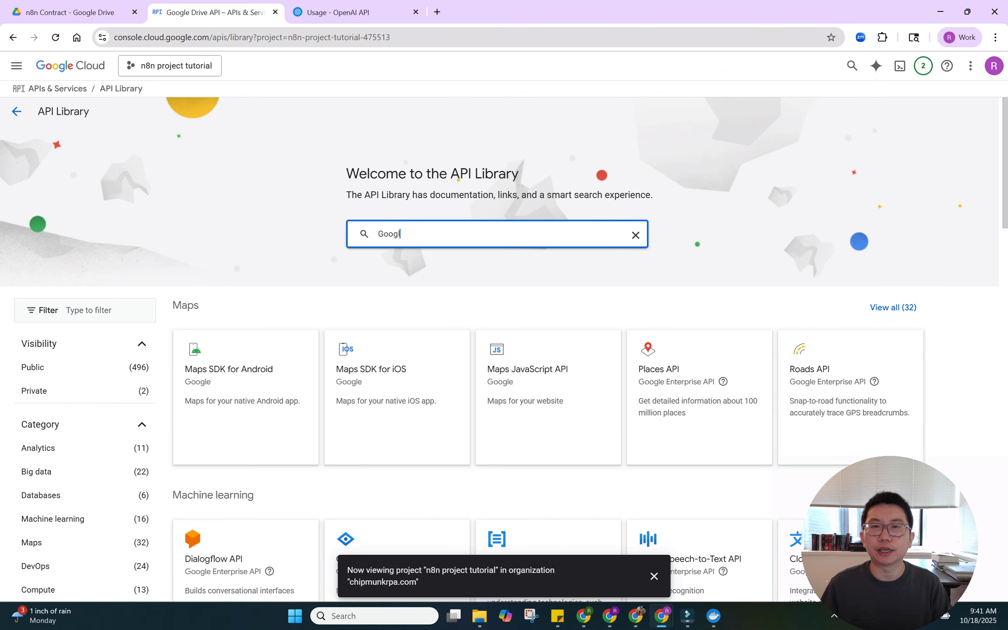
type("e Sheets")
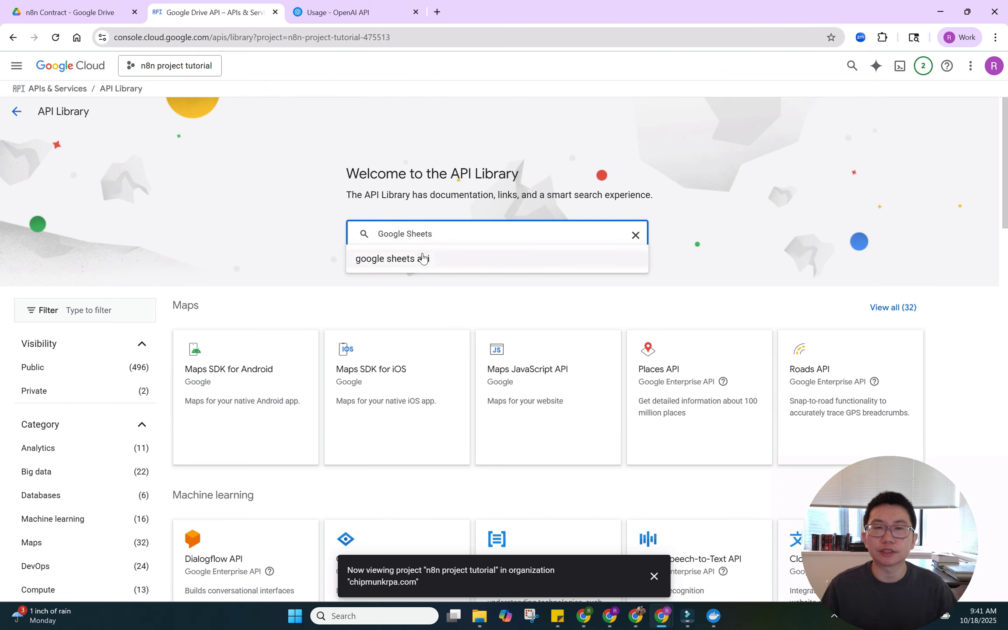
left_click(422, 255)
left_click(277, 238)
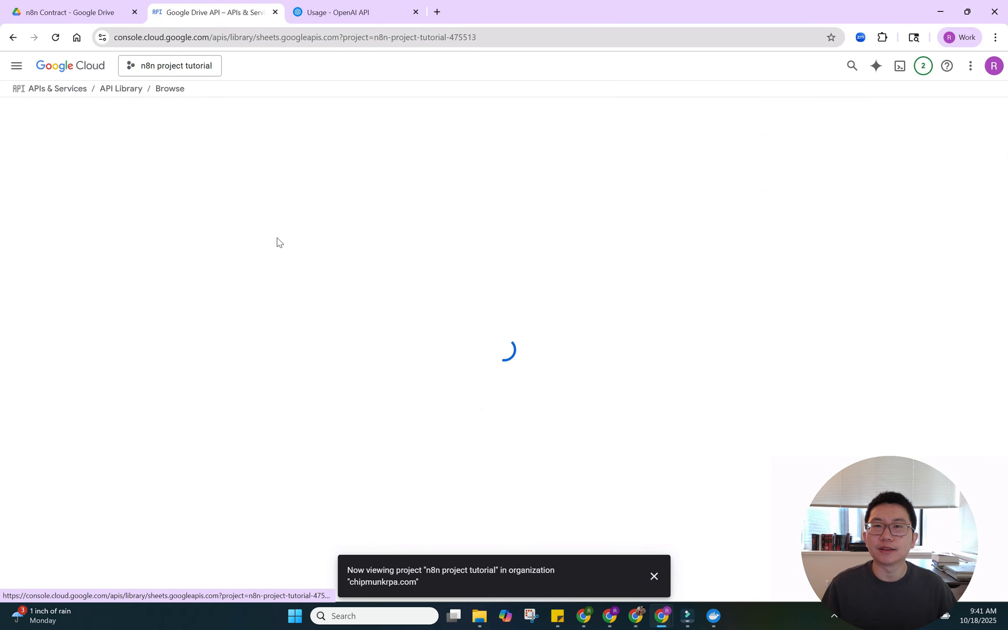
left_click(130, 219)
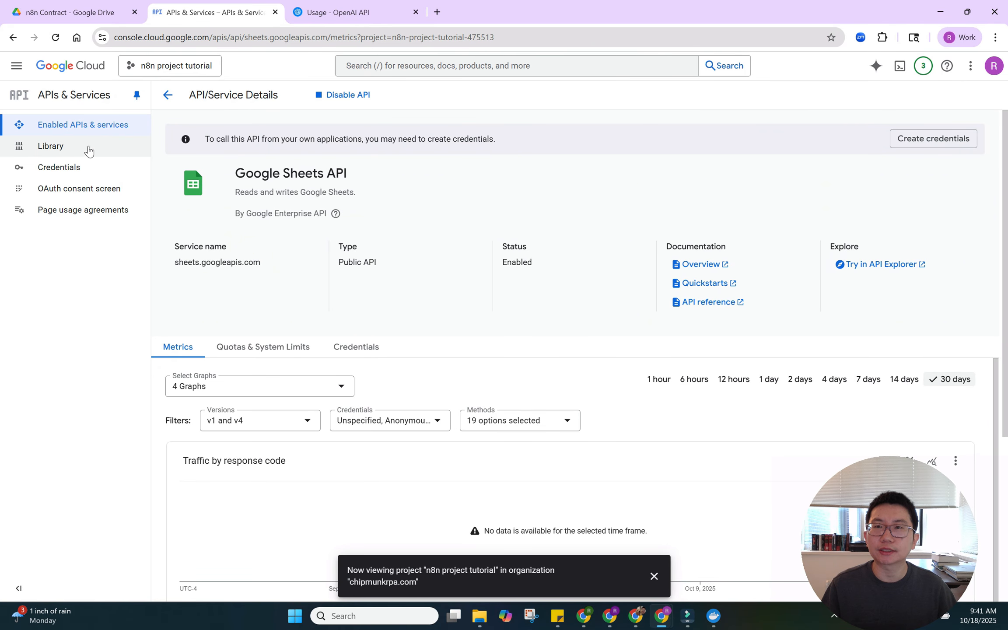
Start configuring the OAuth consent screen with app name "n8n testing project" and the account's own address as user support email.
left_click(65, 174)
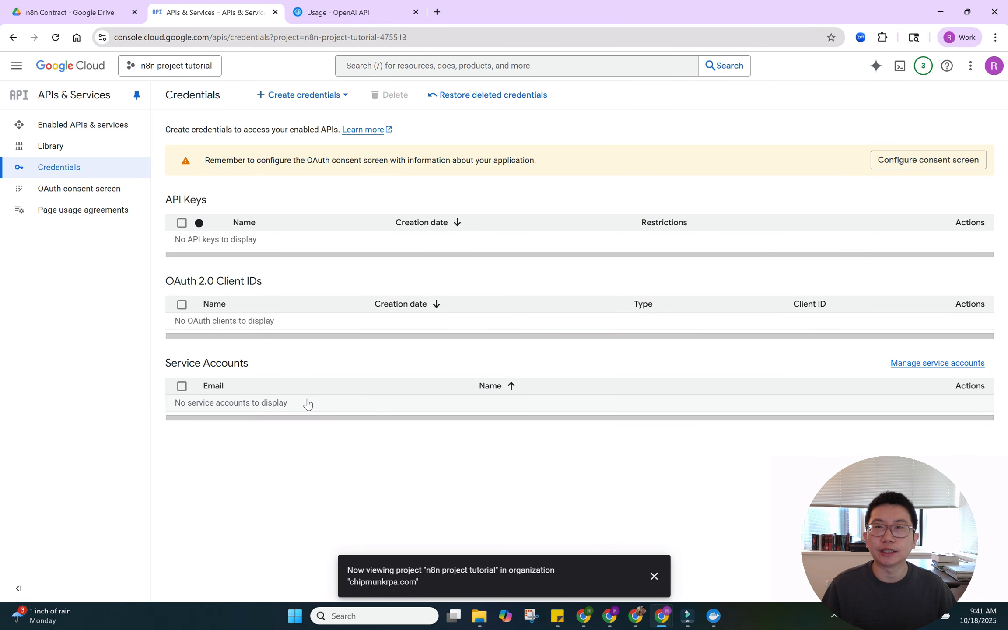
left_click(78, 189)
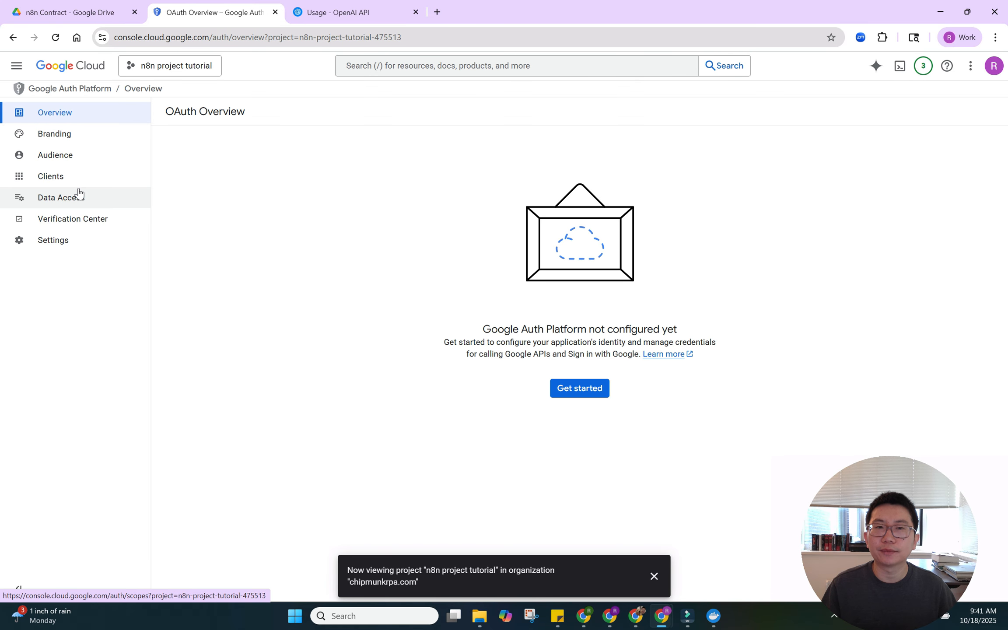
left_click(584, 390)
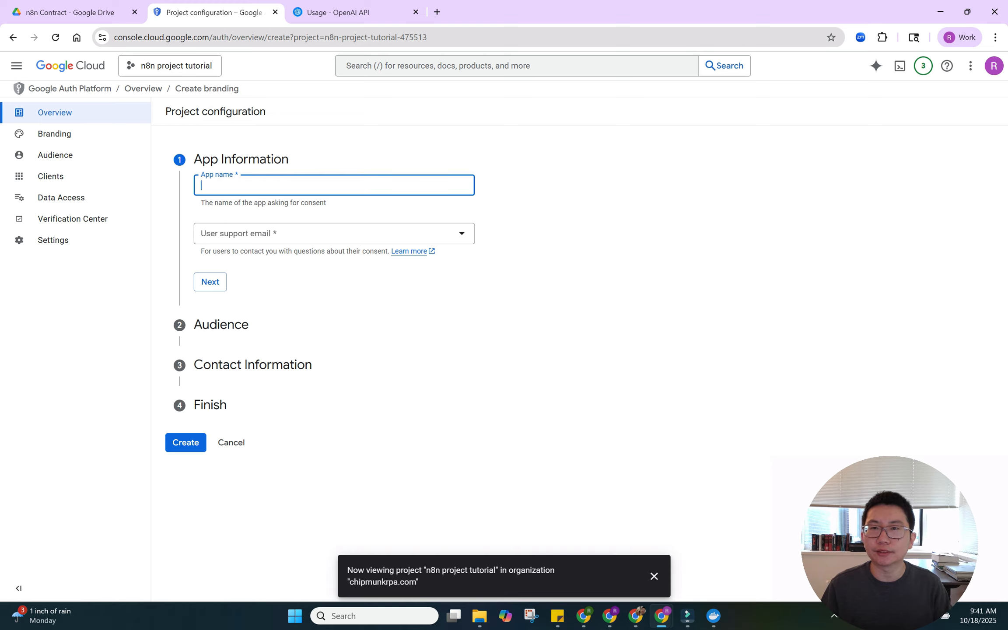
type("n8n ")
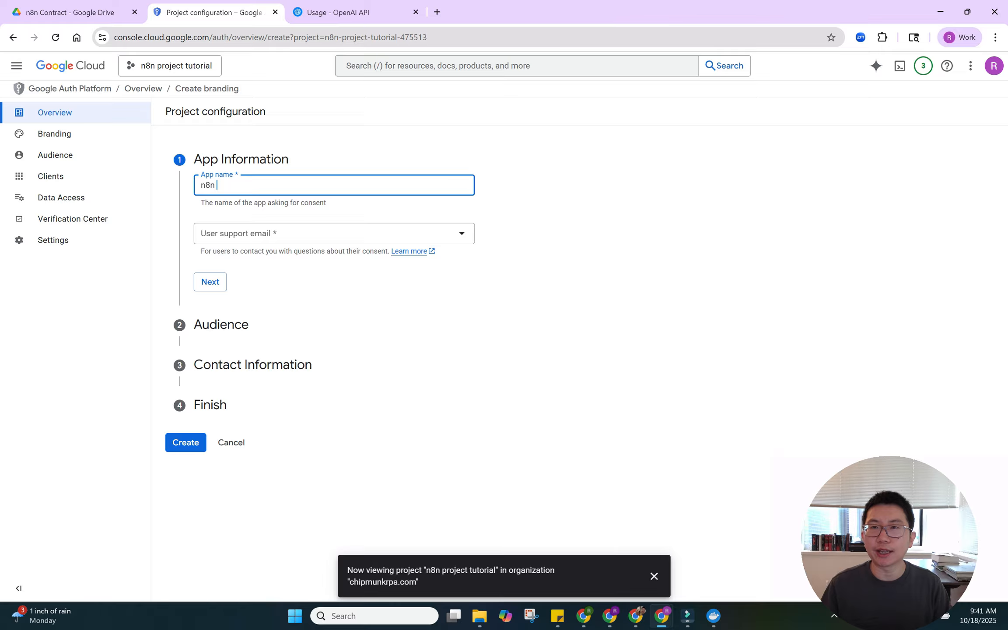
type("testing project")
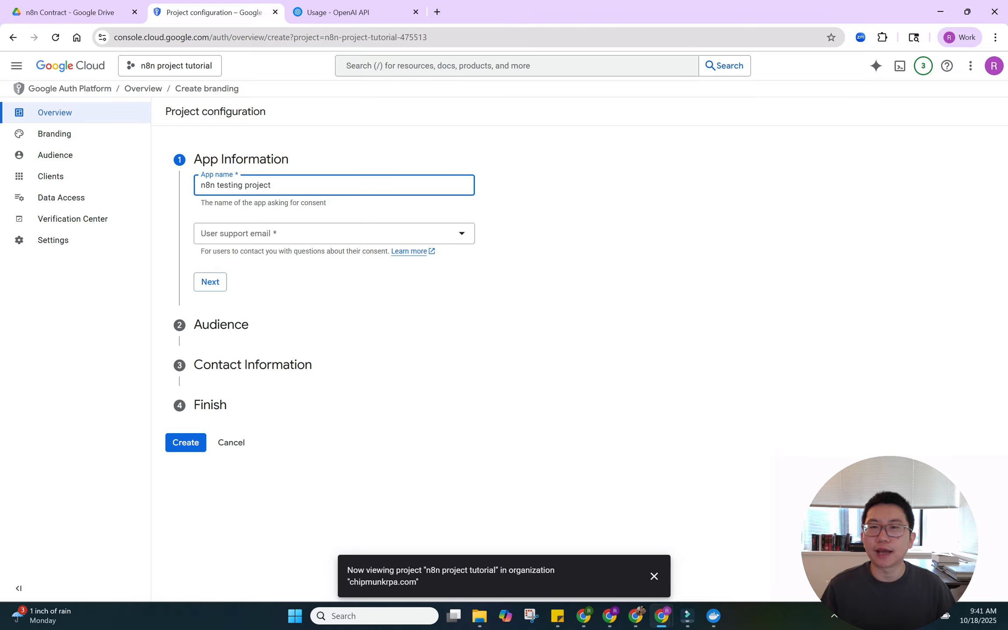
left_click(237, 232)
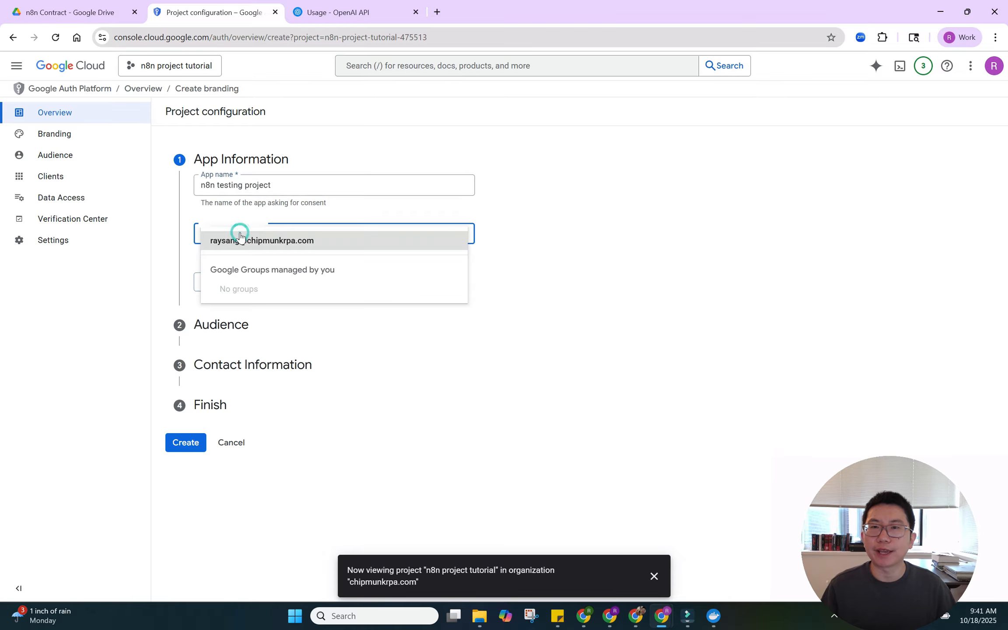
left_click(255, 240)
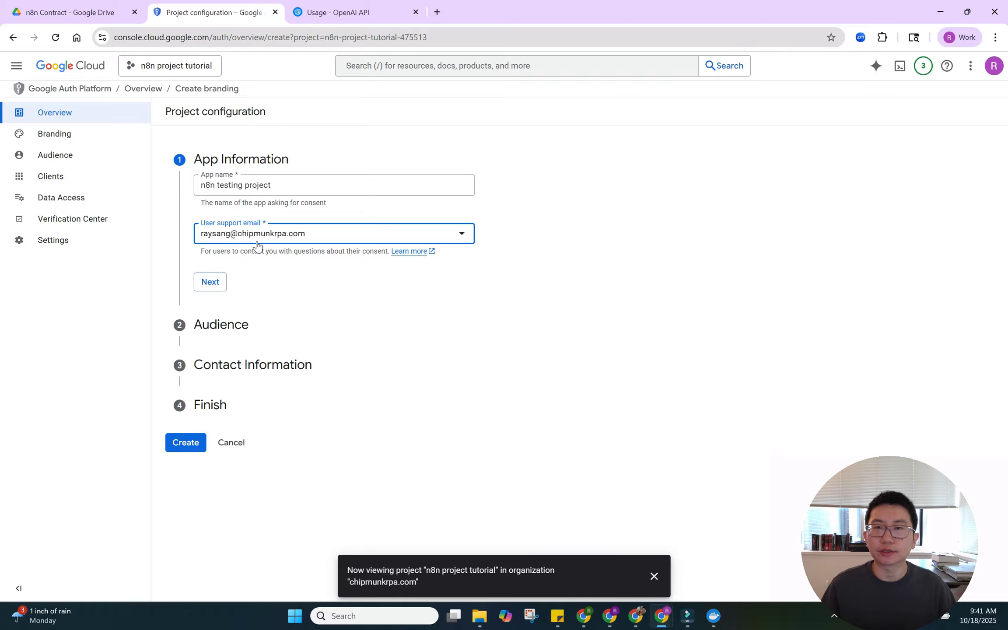
left_click(212, 282)
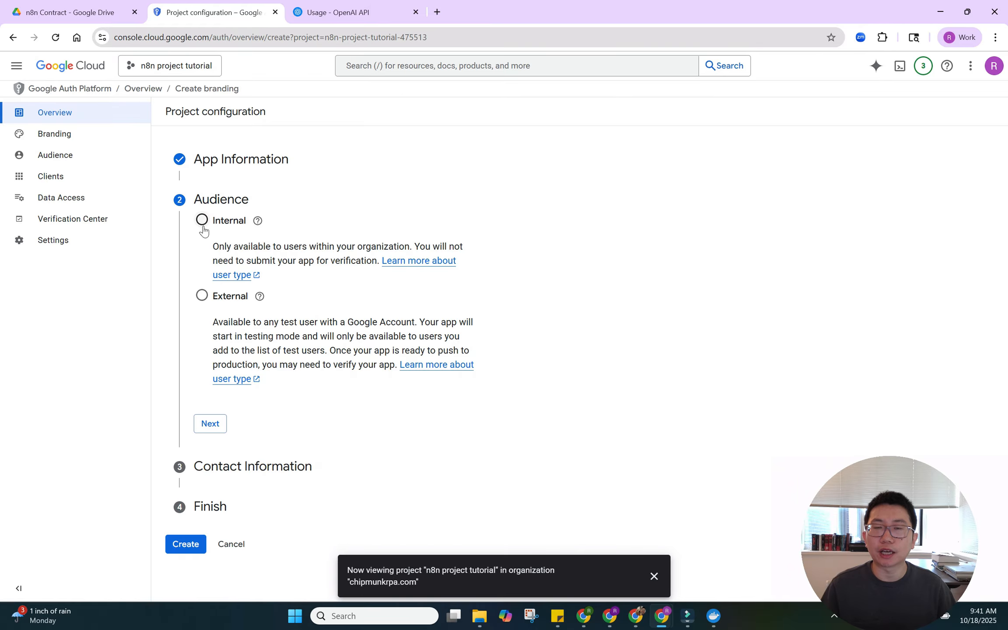
Set the app's audience to Internal and fill in the contact email address for Google's project notifications.
left_click(203, 227)
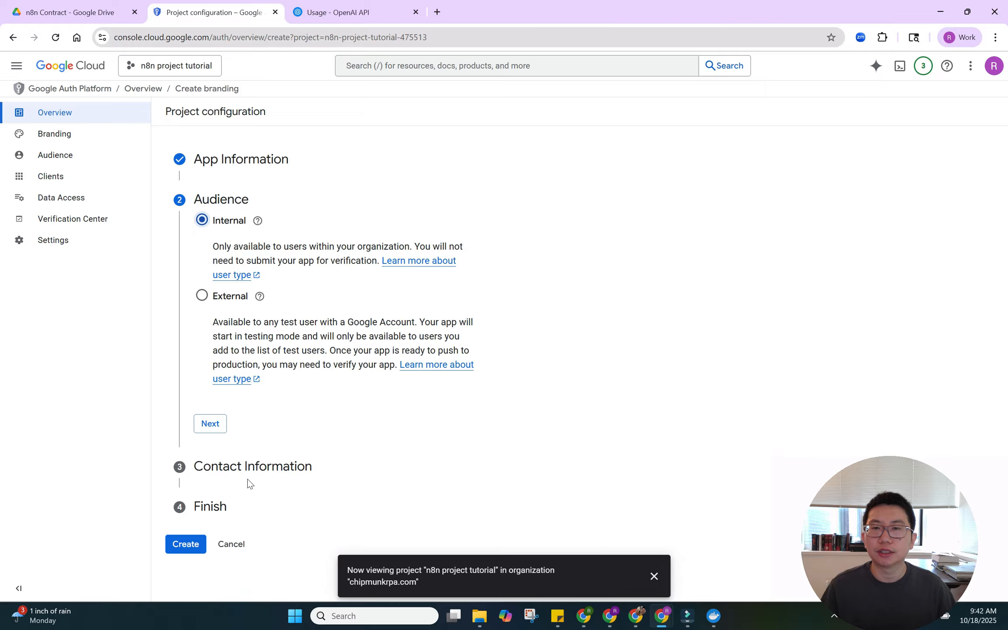
left_click(211, 426)
left_click(295, 268)
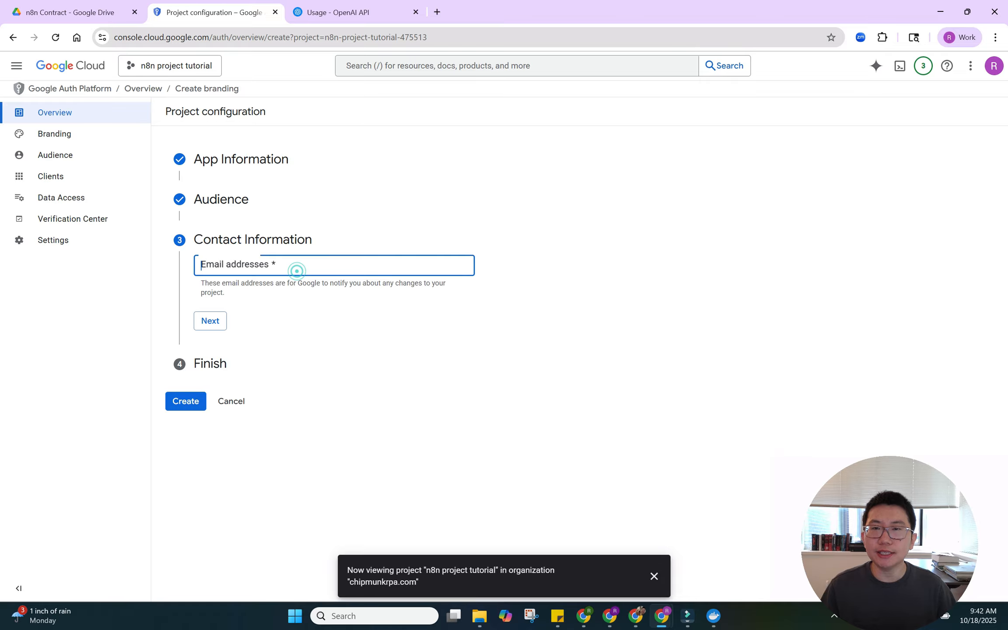
left_click(311, 294)
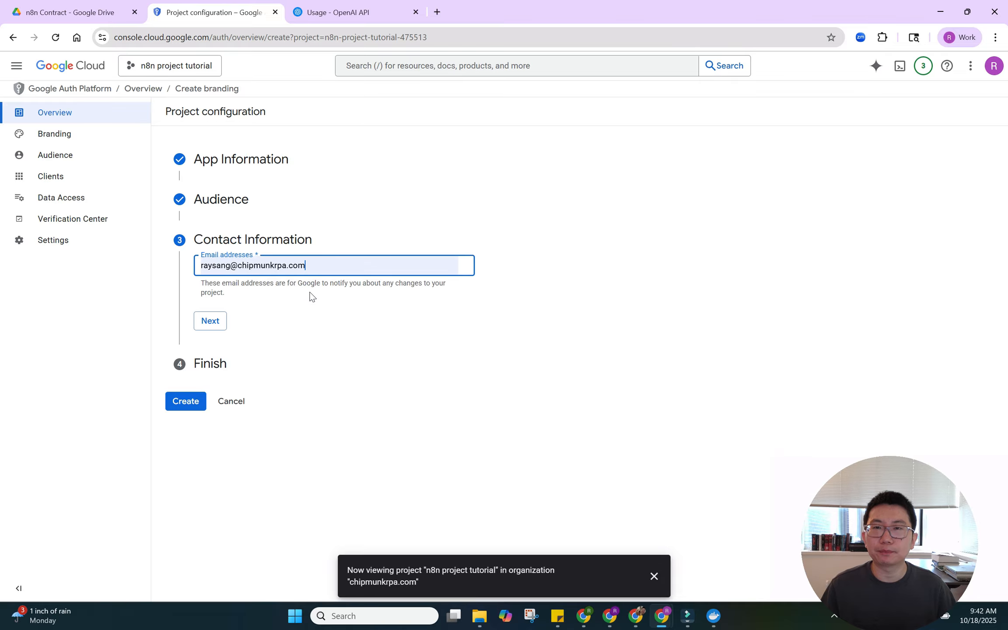
left_click(207, 322)
Agree to the Google API Services User Data Policy and create the OAuth configuration.
left_click(214, 301)
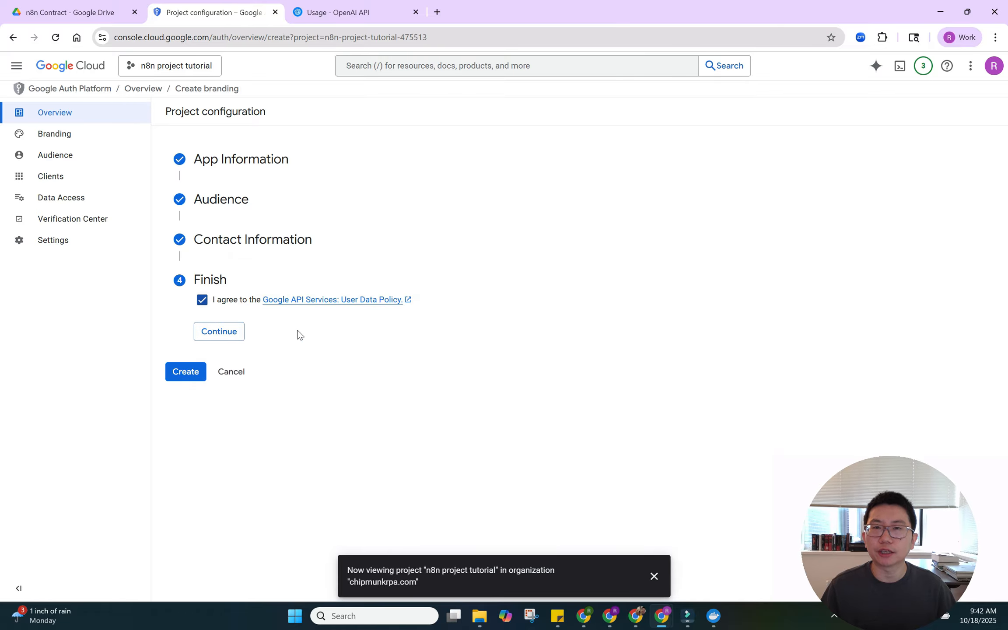
left_click(217, 337)
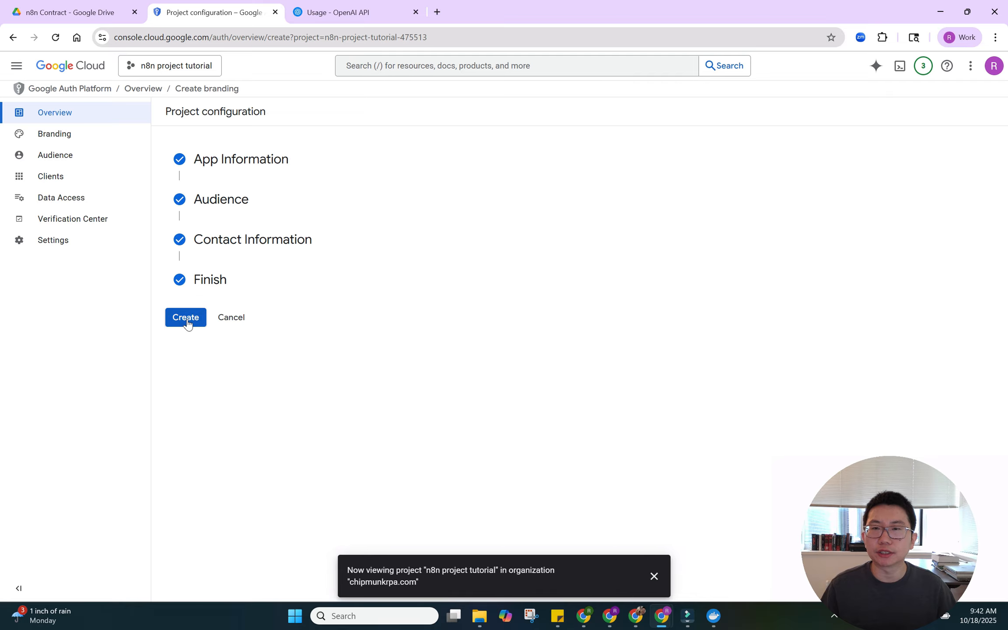
left_click(186, 323)
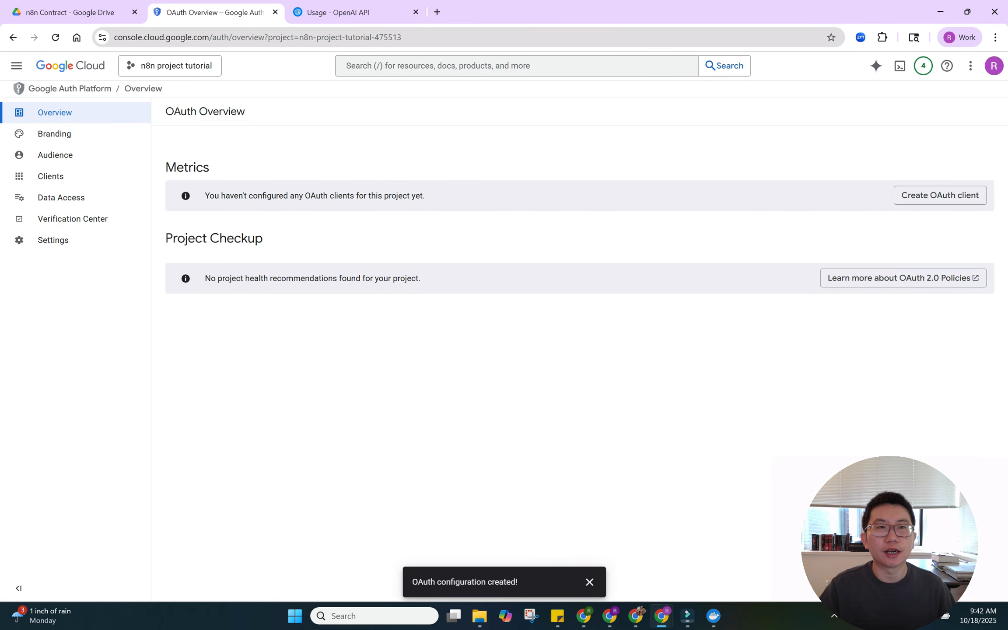
Start creating an OAuth client of type Web application named "n8n project tutorial".
left_click(933, 199)
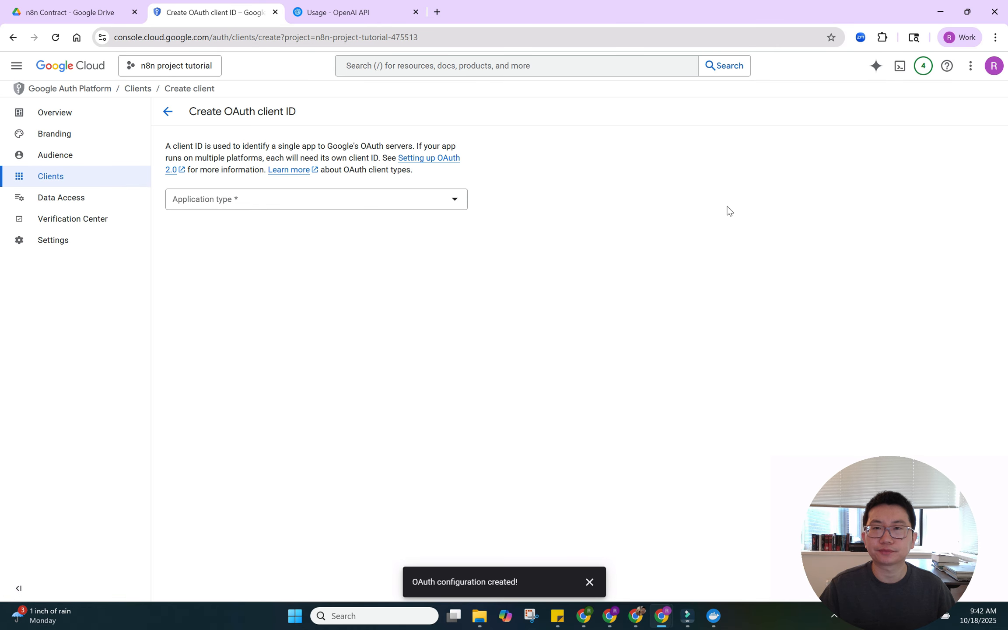
left_click(327, 202)
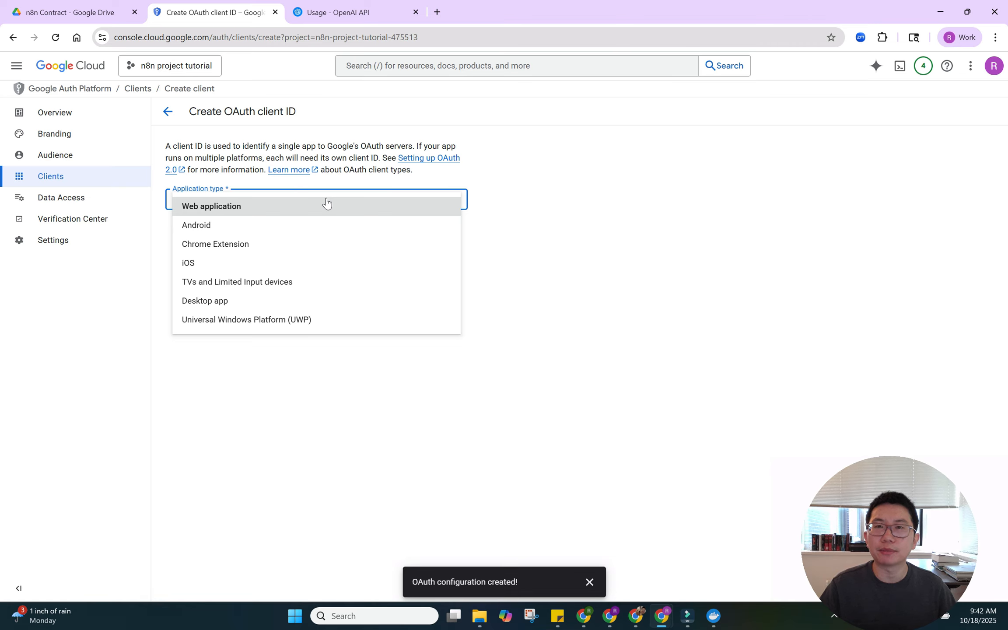
left_click(327, 202)
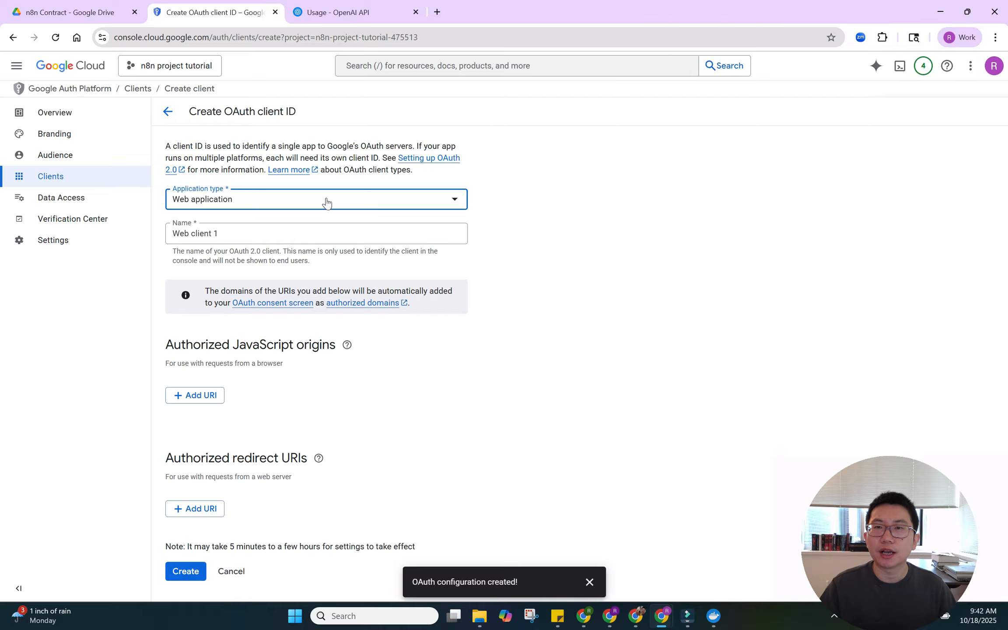
left_click(244, 232)
triple_click(243, 229)
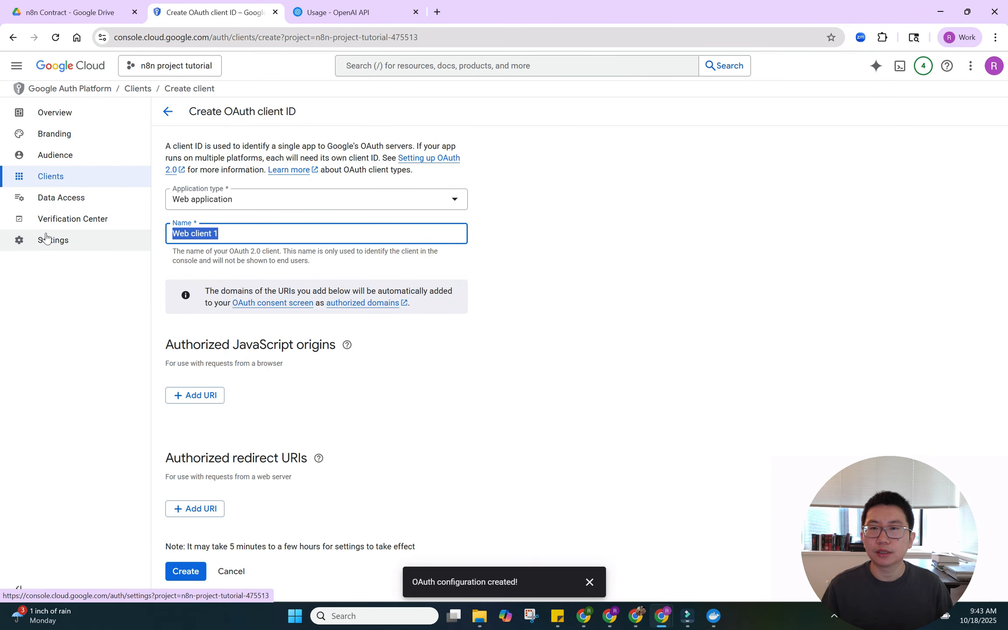
type("n8n ")
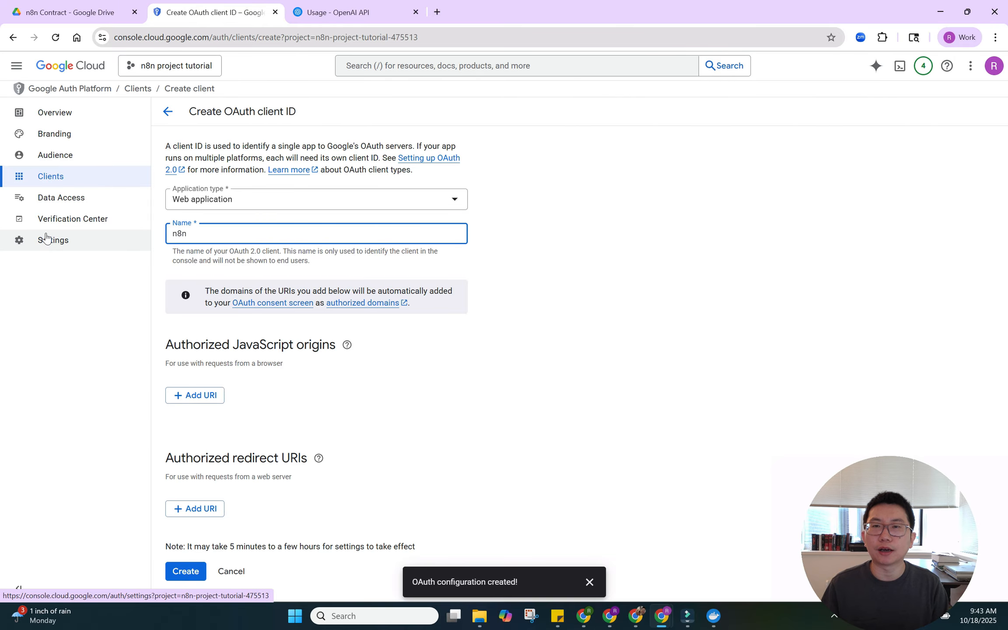
type("project tutorial")
left_click(532, 235)
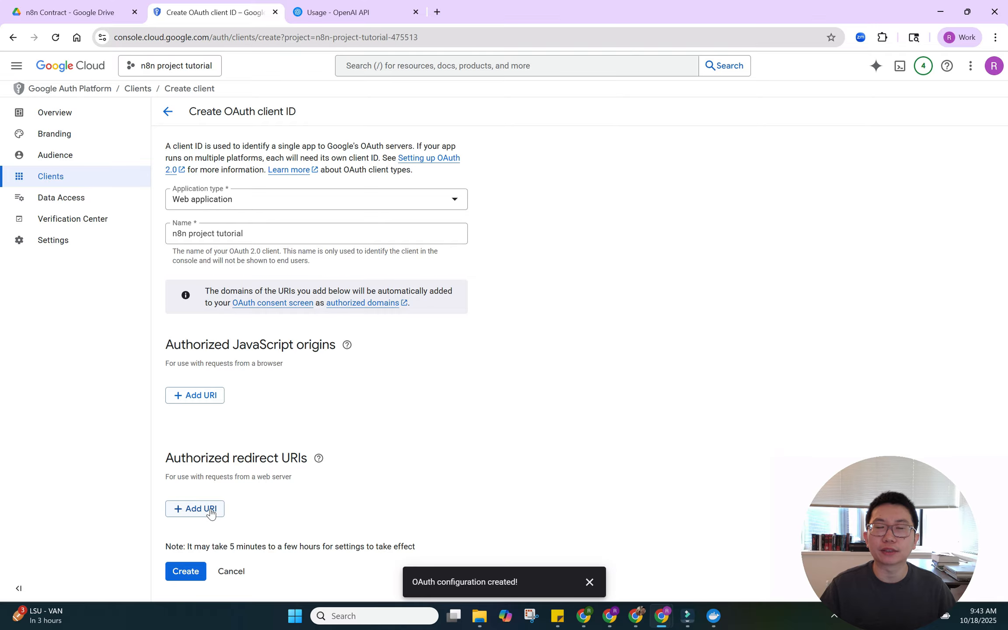
Open the local n8n instance in a new tab and bring up the Google Drive Trigger's credential in the Contract=>GDrive=>GPT5=>GSheets workflow.
left_click(438, 17)
type("local")
key("Return")
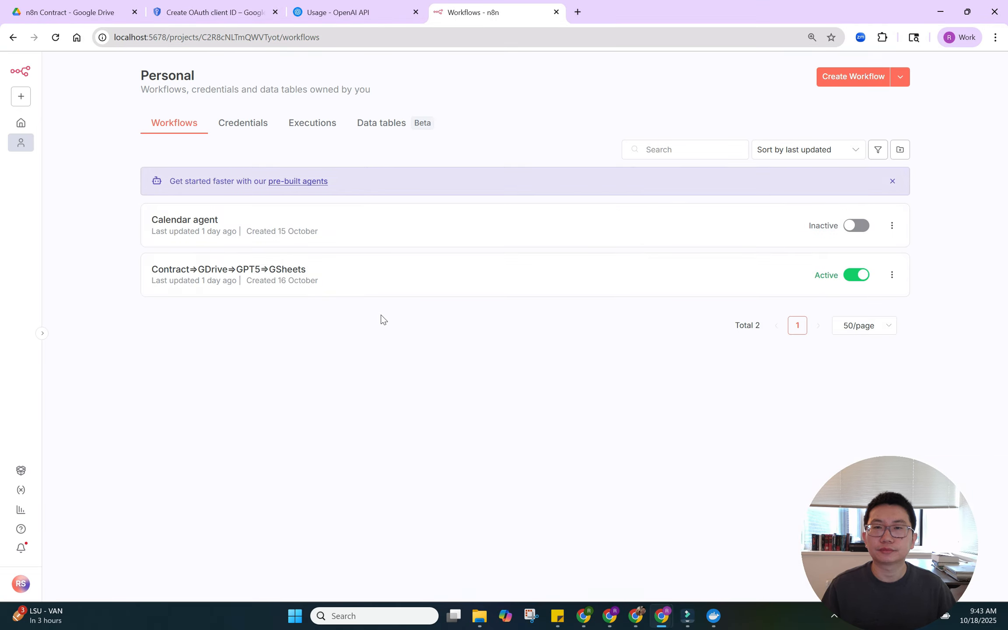
left_click(365, 273)
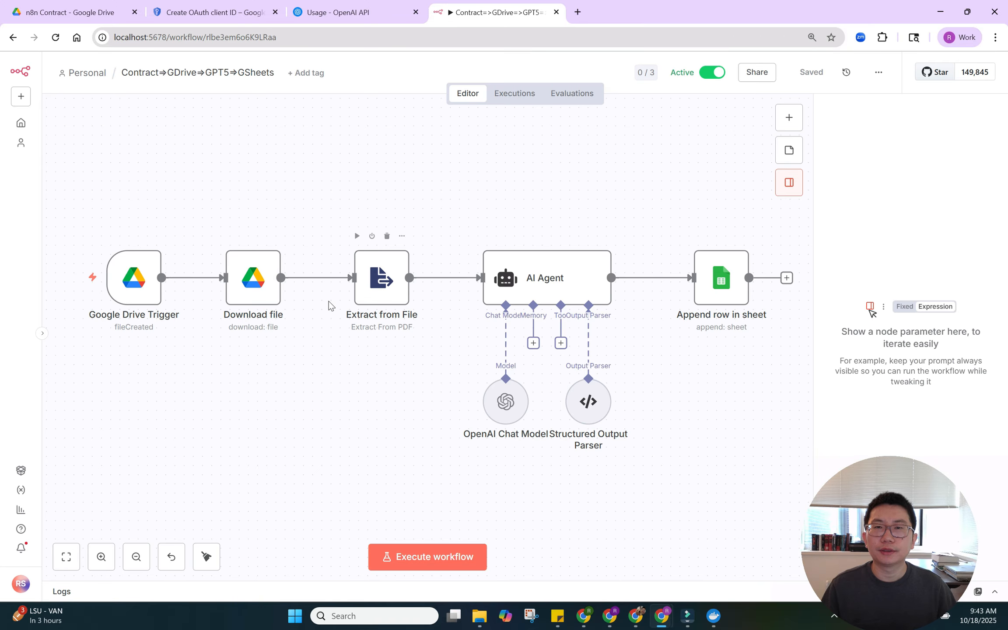
double_click(134, 278)
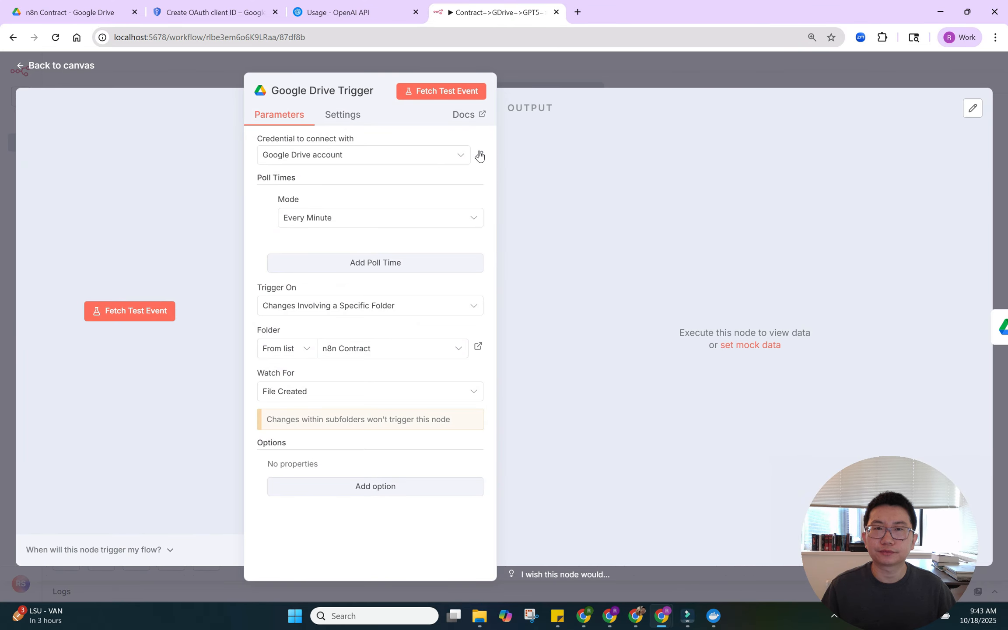
left_click(480, 155)
Copy the OAuth Redirect URL from the Google Drive account credential.
scroll(339, 363, "down", 3)
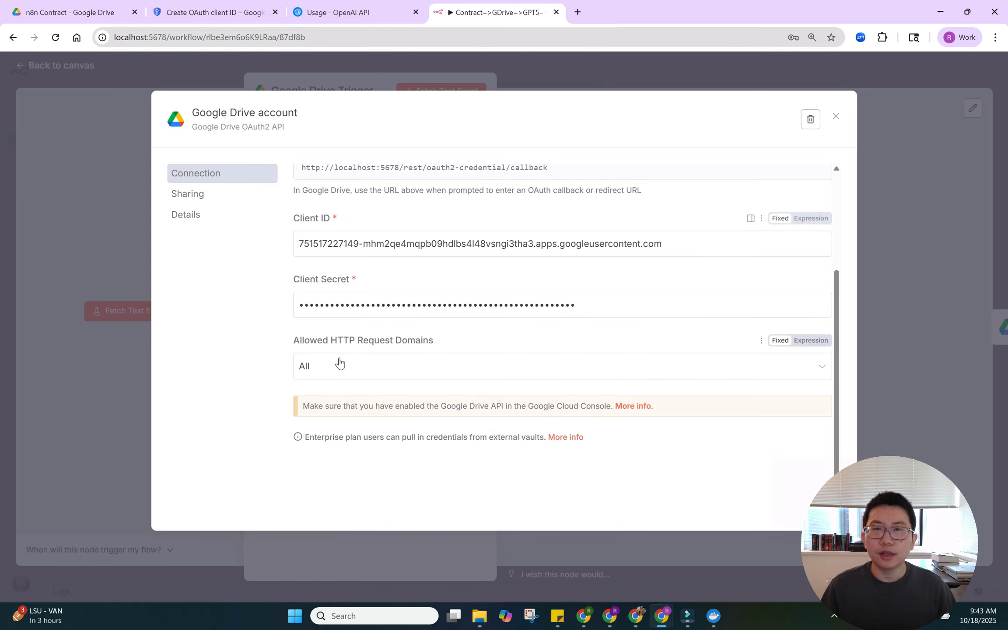
scroll(340, 363, "up", 3)
left_click_drag(293, 289, 393, 288)
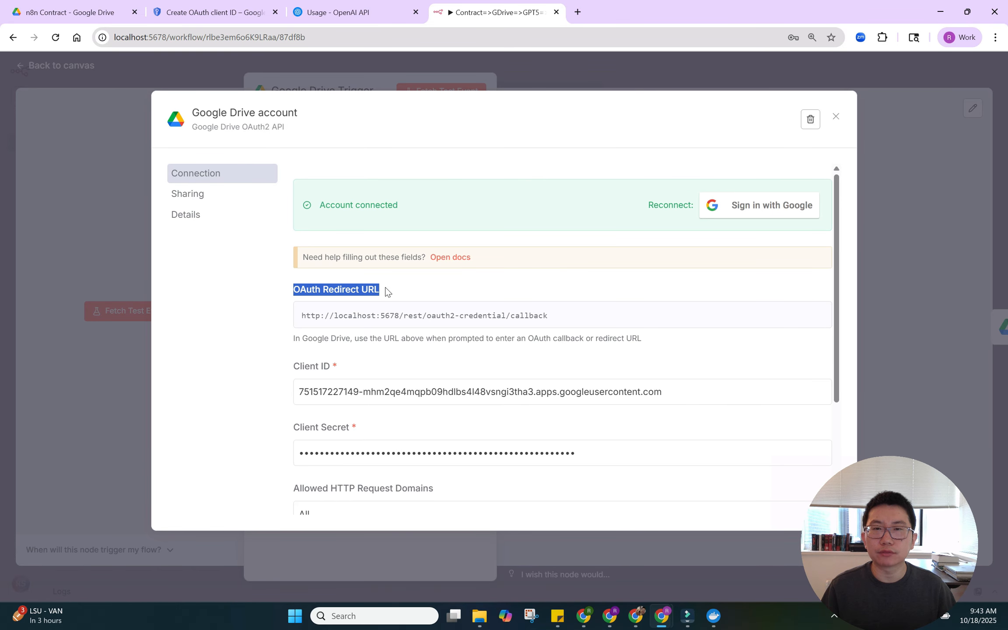
left_click(365, 318)
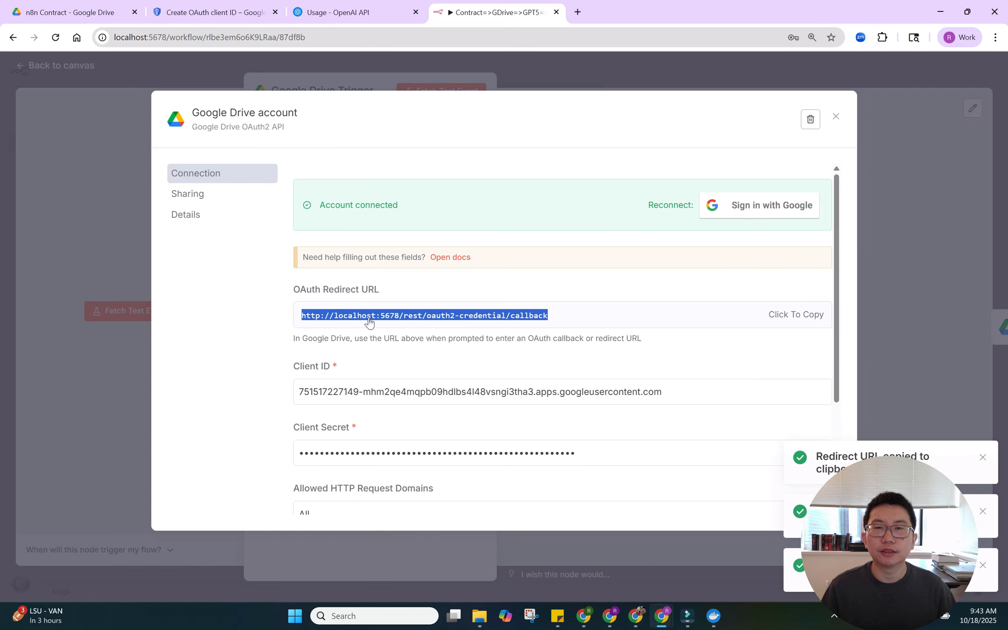
left_click(368, 322)
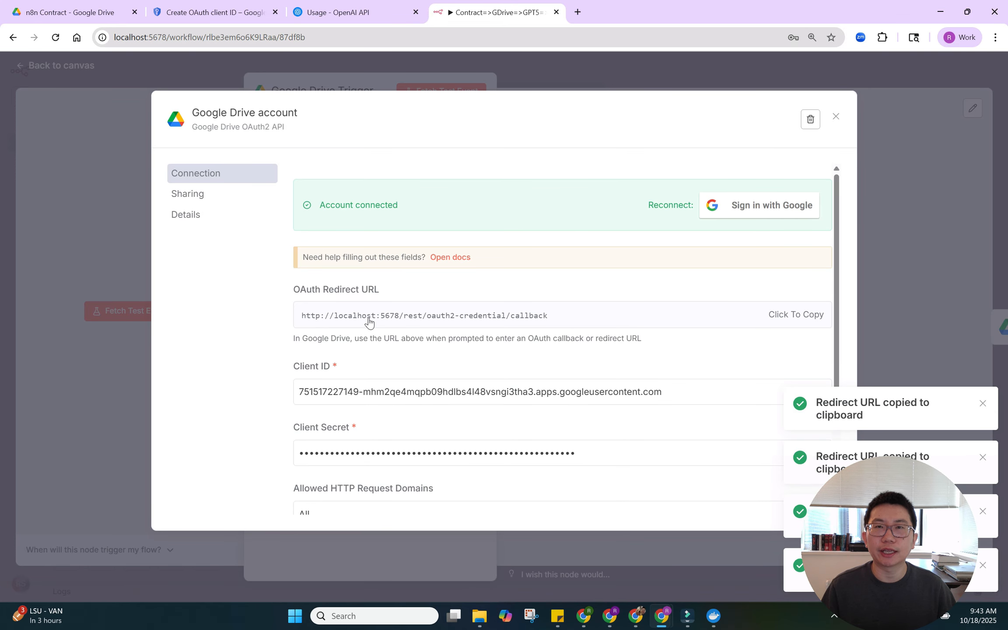
left_click(243, 22)
left_click(198, 509)
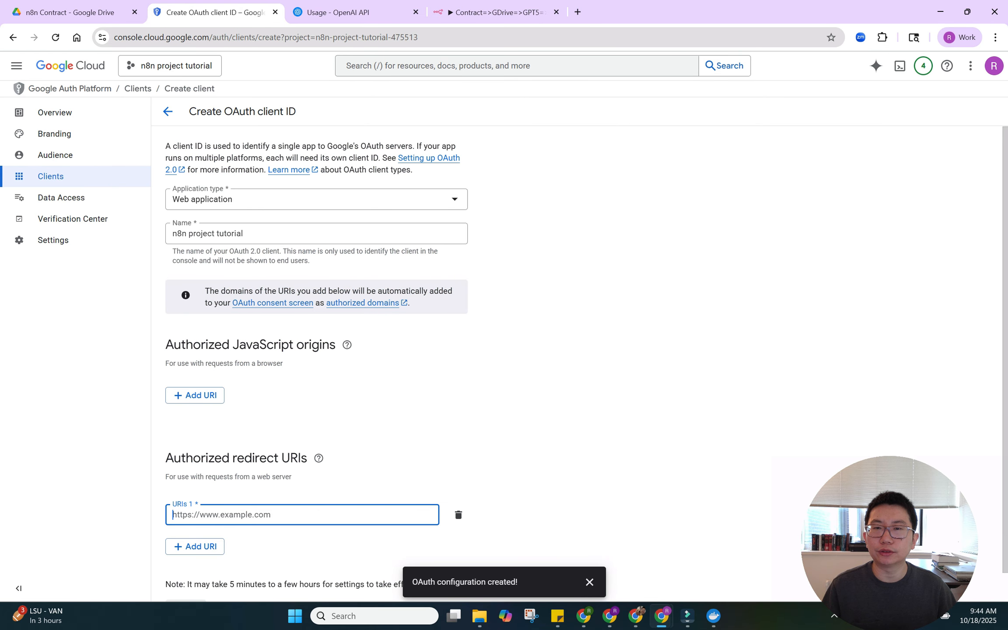
key("ctrl+v")
scroll(455, 470, "down", 1)
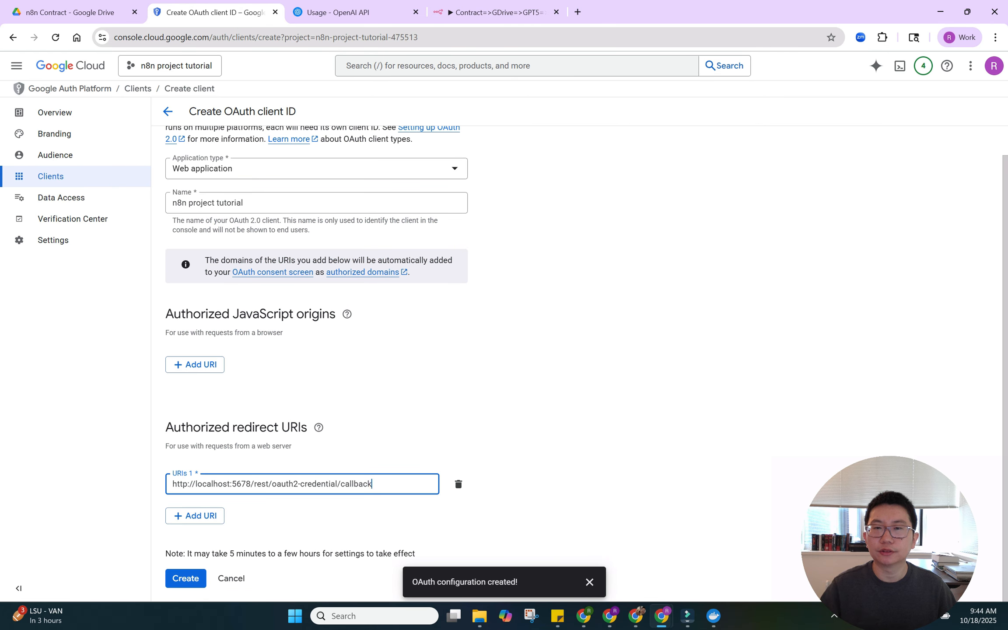
left_click(270, 518)
left_click(202, 580)
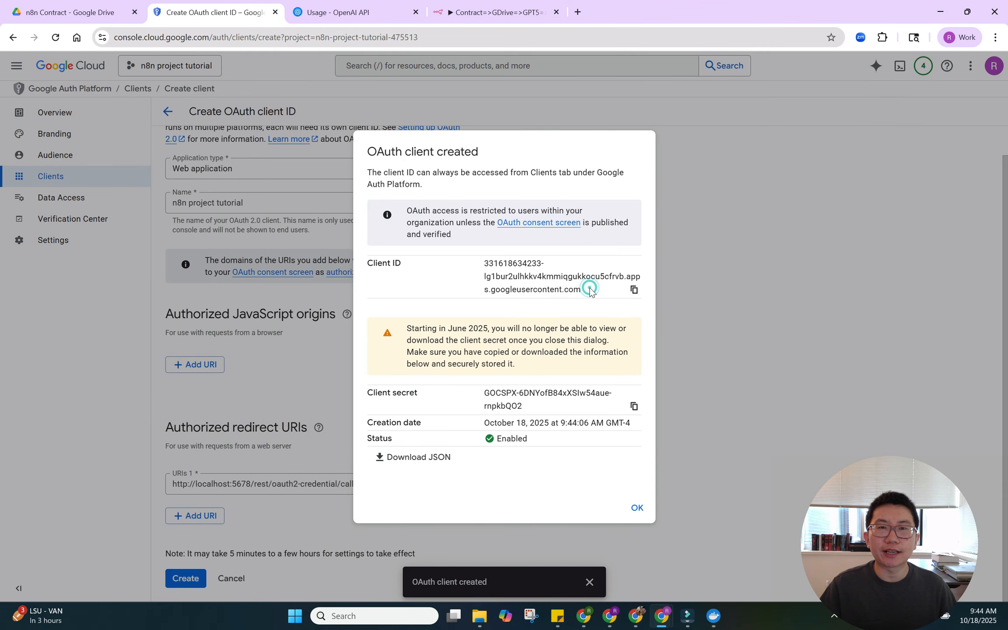
Review the new client's ID and secret alongside the matching fields of n8n's Google Drive credential, and close the OAuth client dialog.
left_click_drag(586, 290, 485, 252)
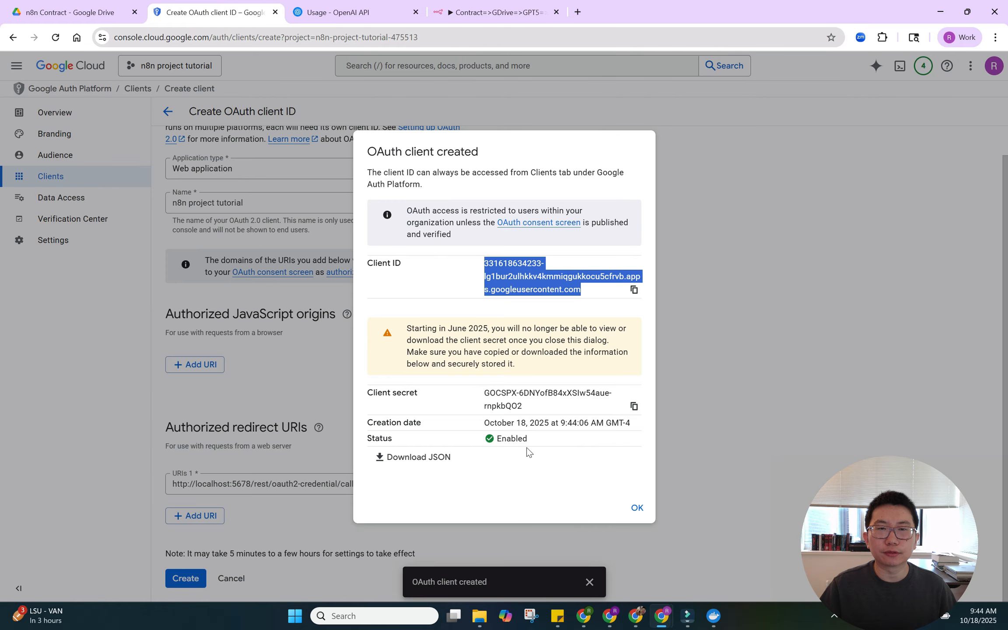
left_click_drag(550, 414, 464, 383)
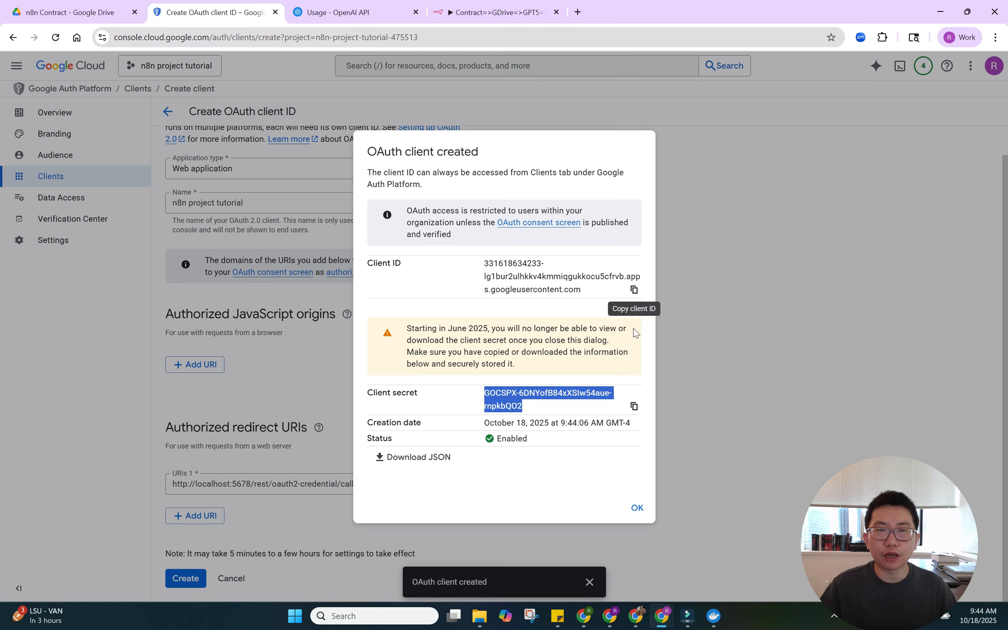
left_click(495, 12)
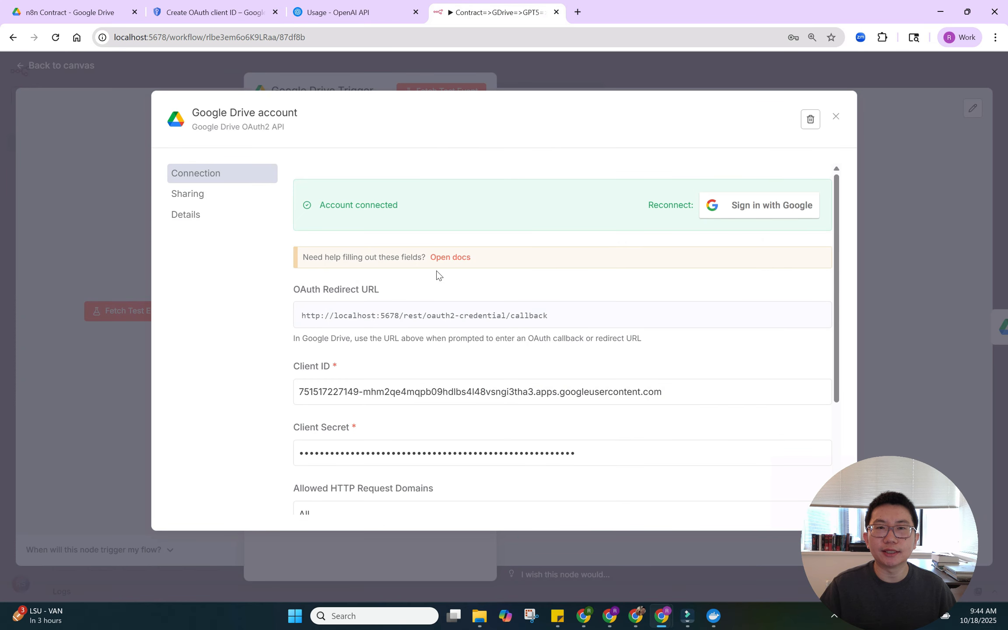
scroll(363, 323, "down", 3)
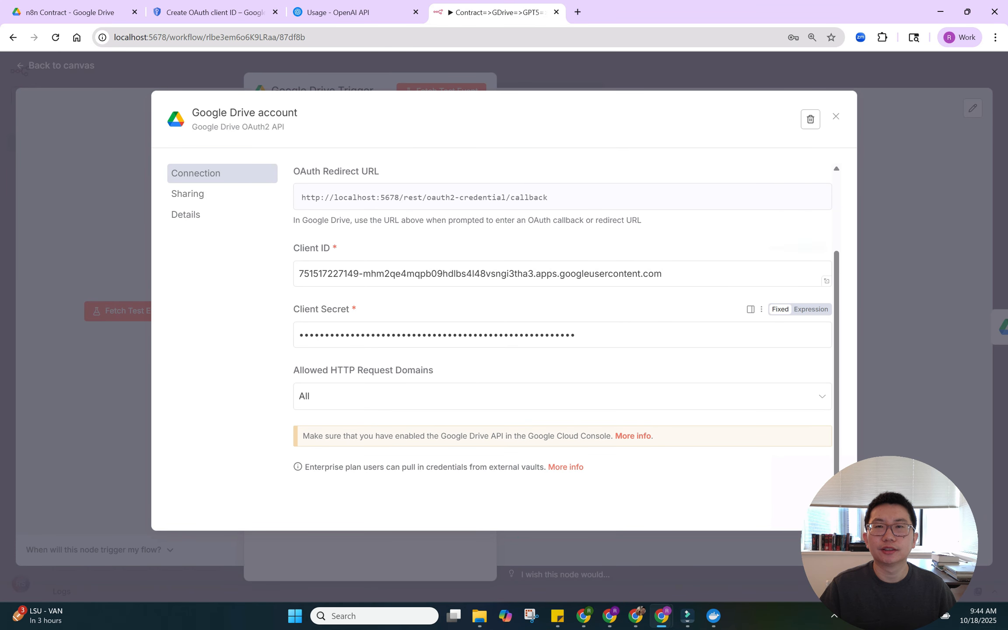
left_click(246, 13)
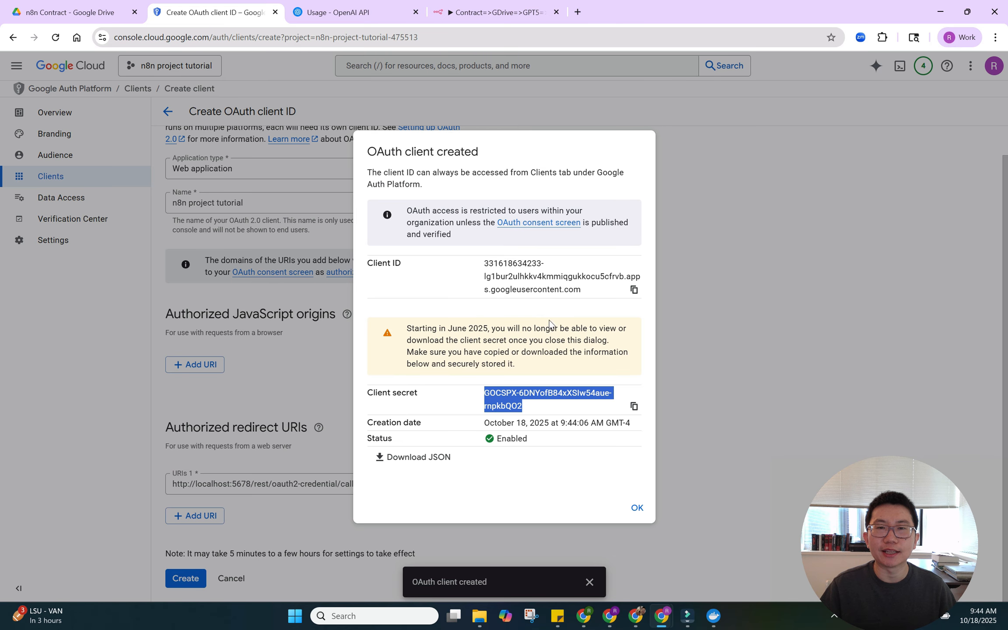
left_click(543, 407)
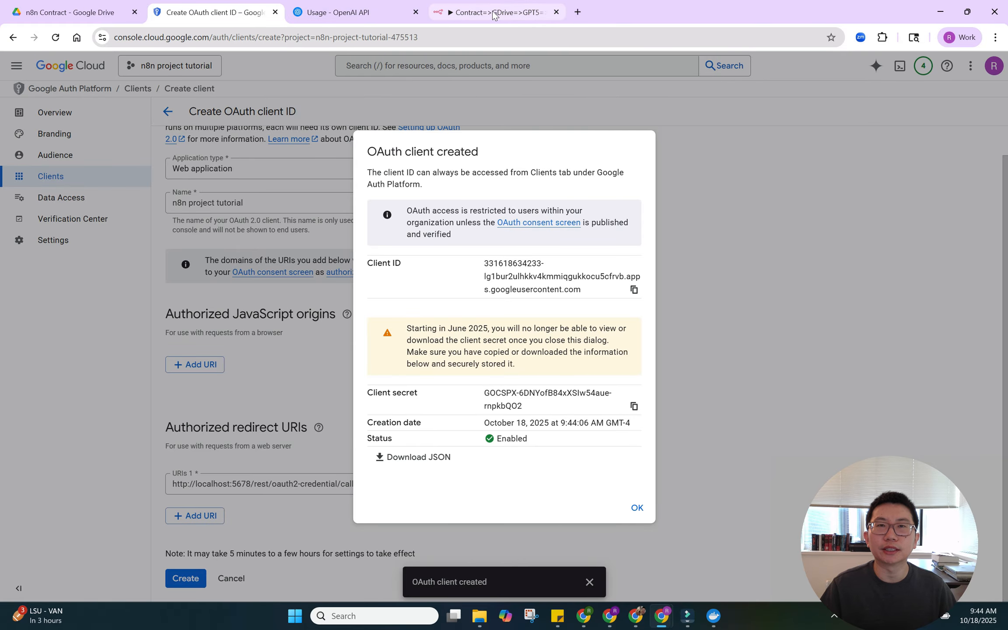
left_click(466, 13)
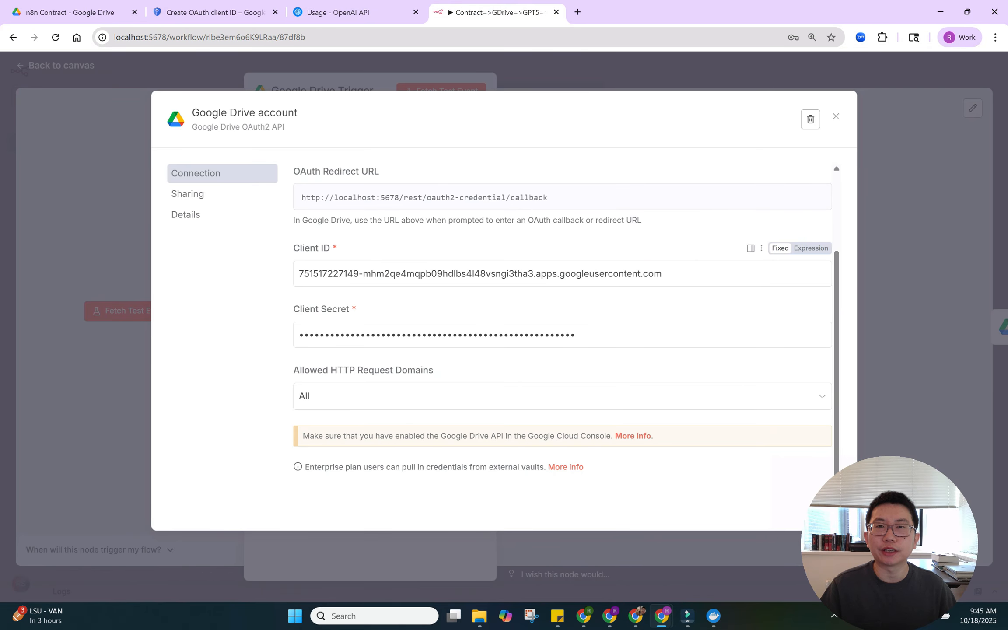
scroll(395, 354, "down", 1)
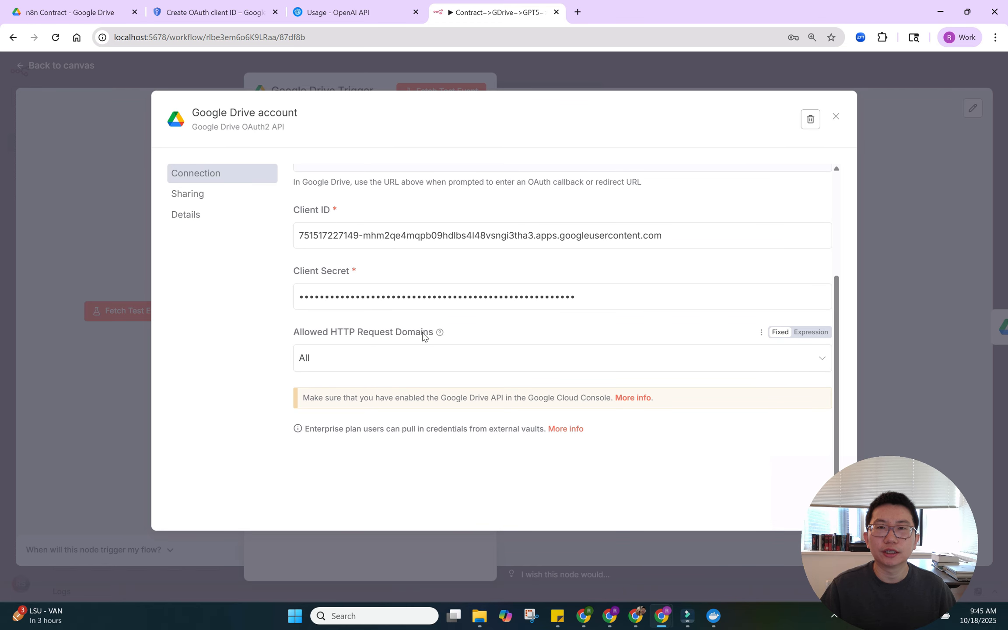
scroll(527, 348, "up", 4)
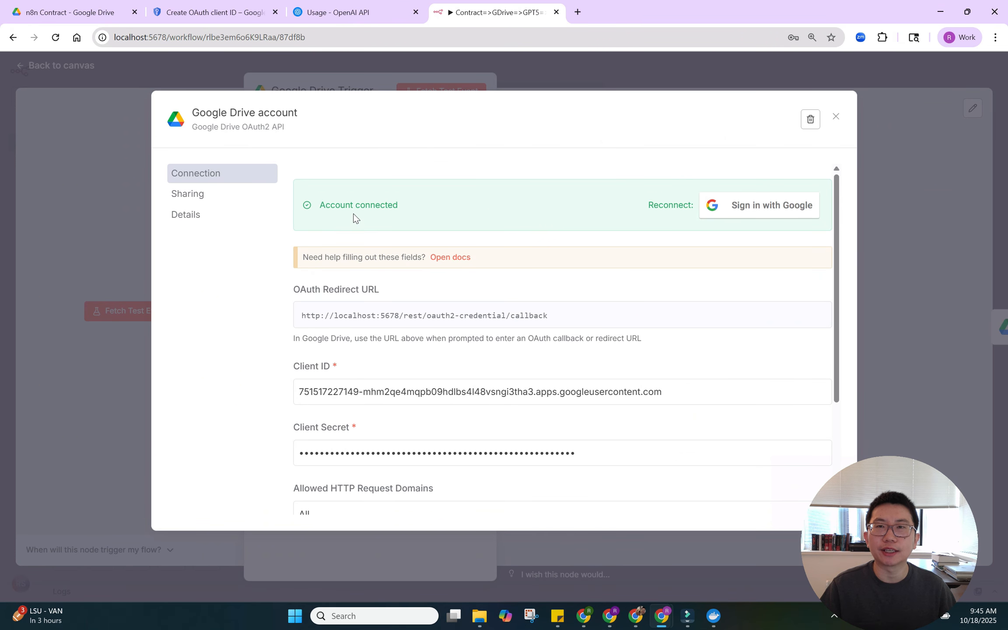
left_click(240, 6)
left_click(633, 509)
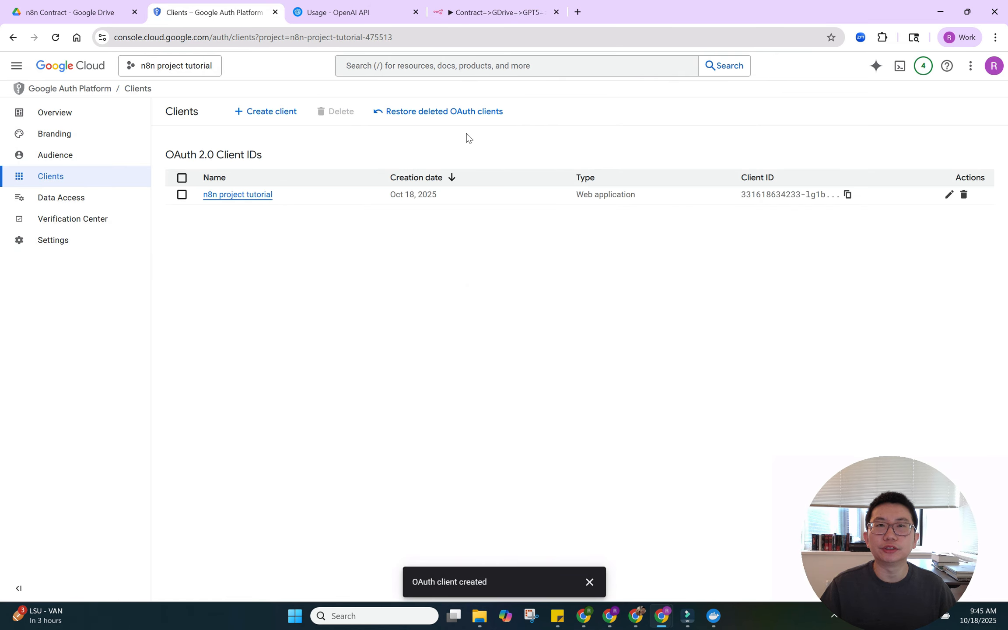
Return to the n8n workflow and open the OpenAI Chat Model node's credential to examine its API Key field.
left_click(484, 11)
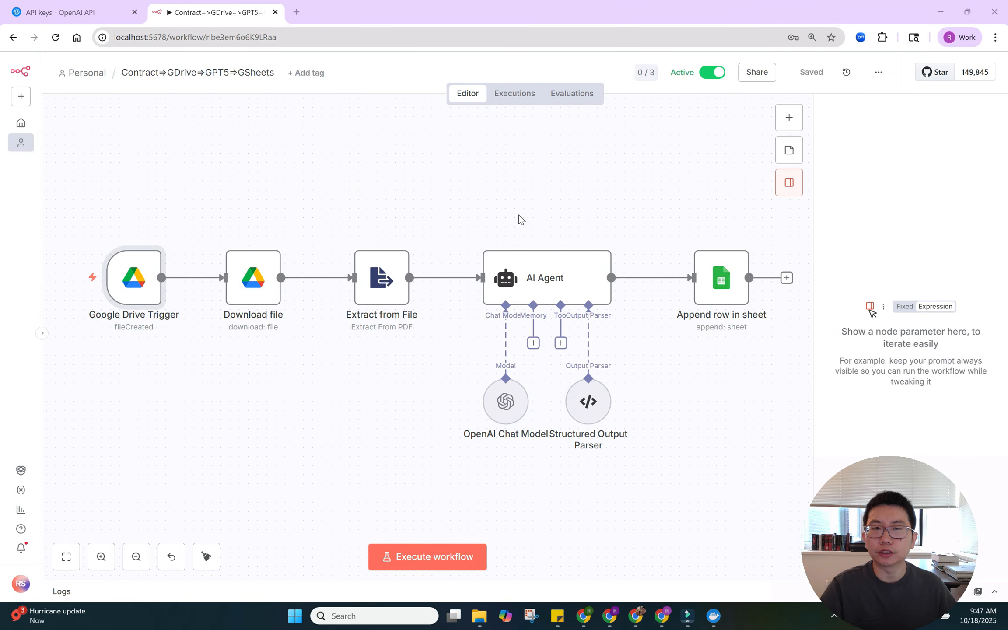
double_click(505, 402)
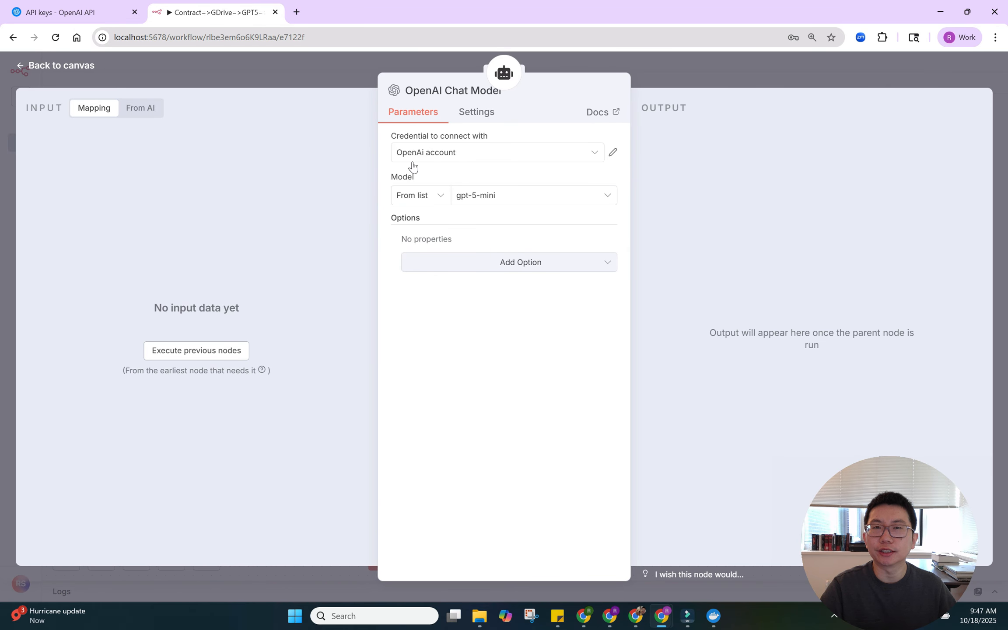
left_click(614, 153)
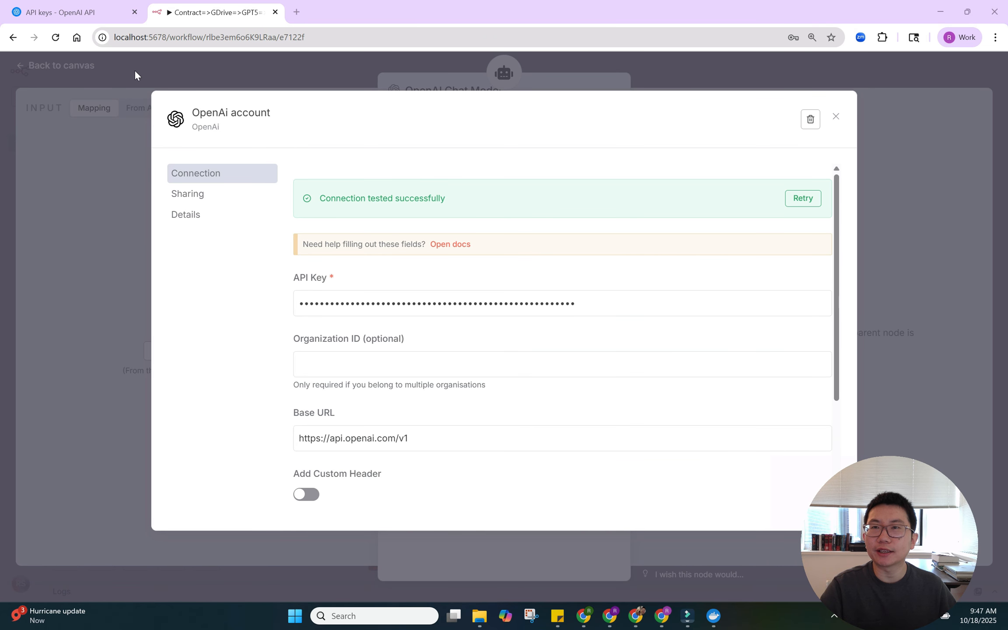
Switch to the OpenAI platform's API keys page and create a new secret key named "n8n tutorial".
left_click(99, 17)
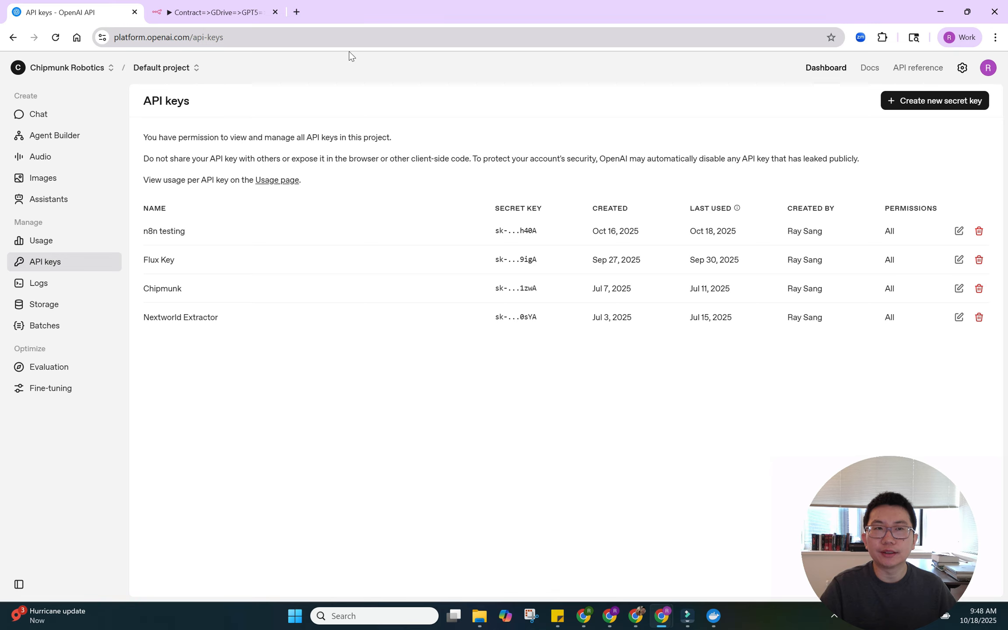
left_click(898, 107)
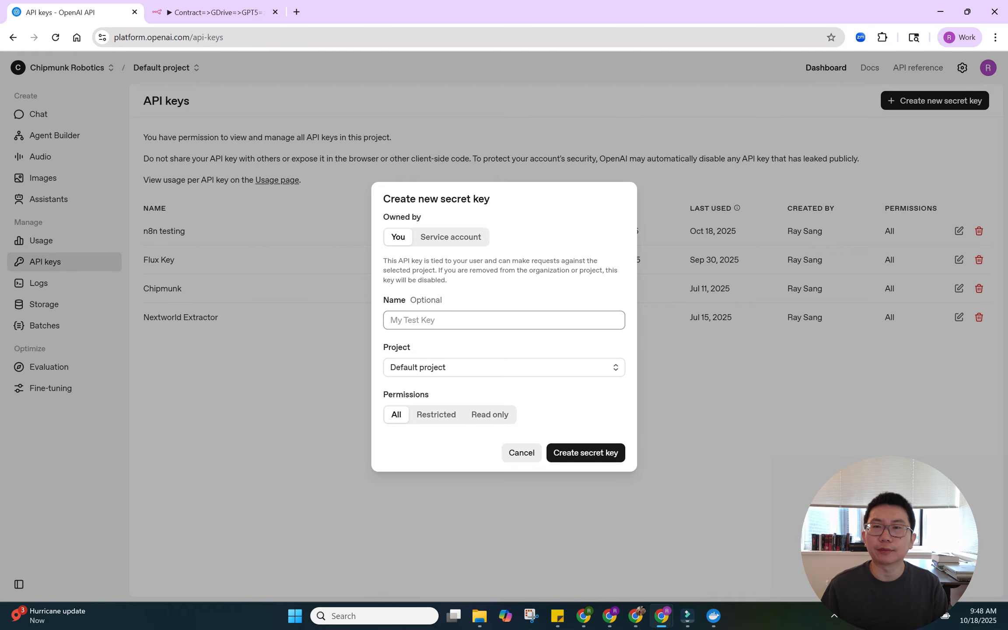
type("n8n ")
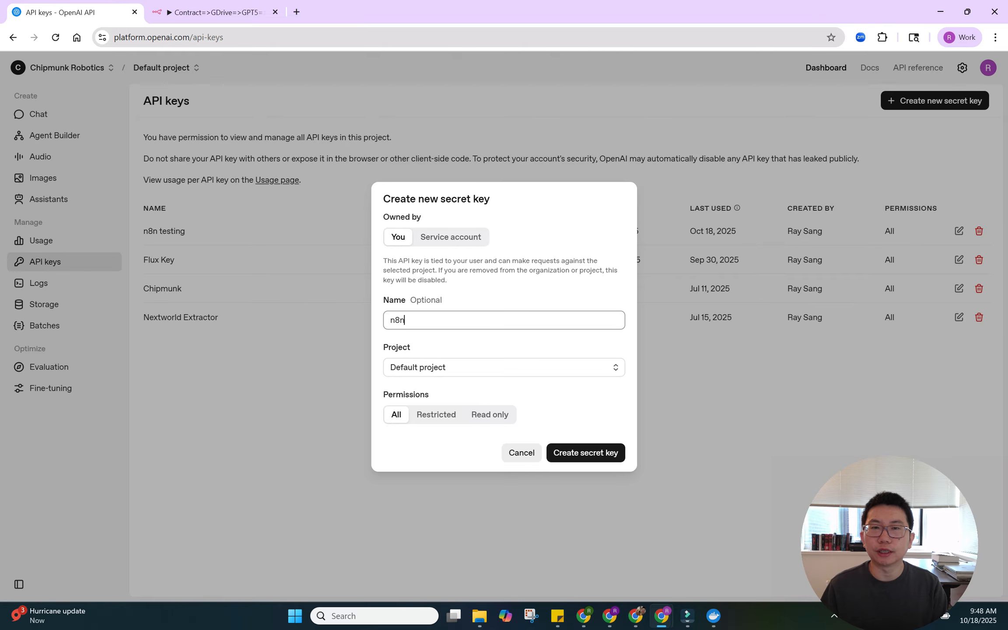
type("tuto")
key("BackSpace")
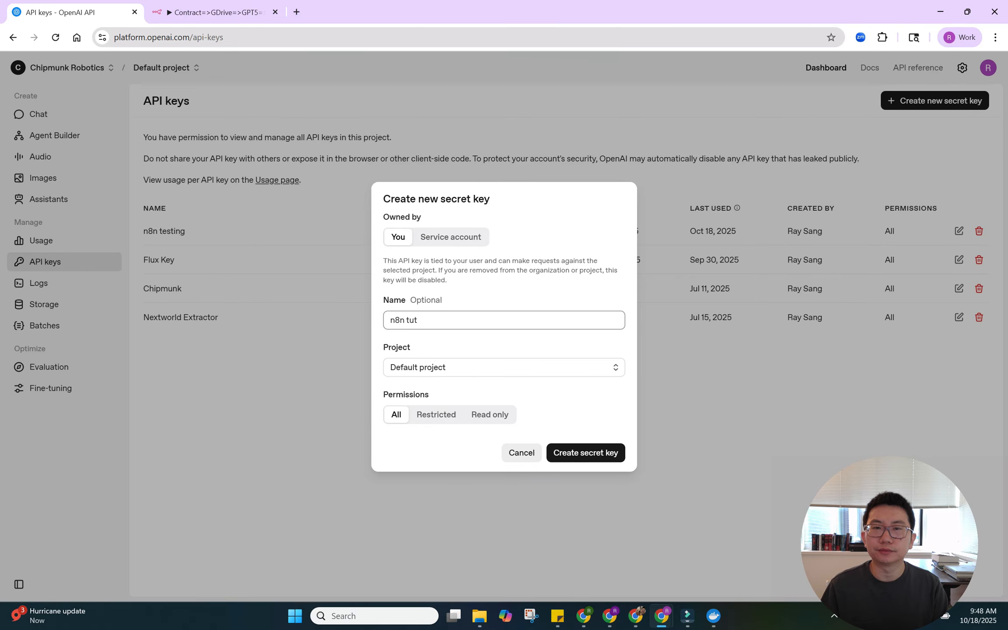
type("orial")
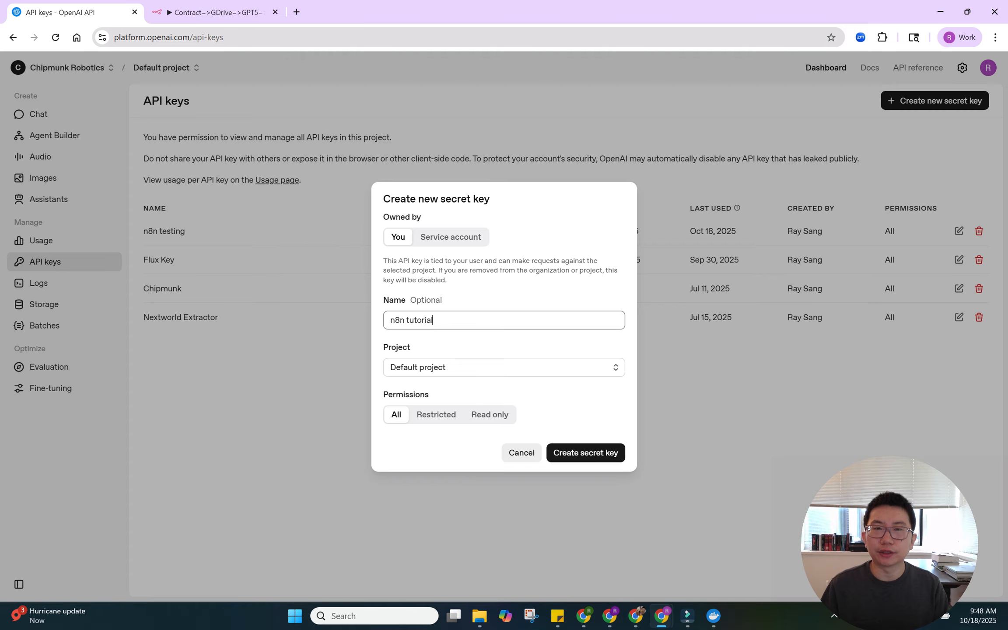
left_click(599, 457)
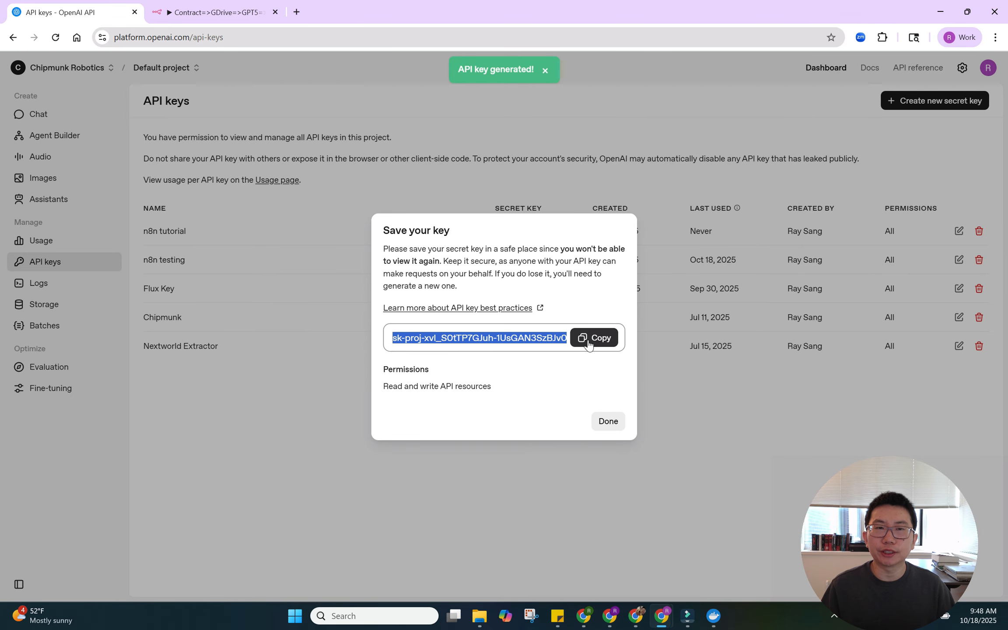
Copy the new OpenAI secret key and check the API Key field of n8n's OpenAI credential where it belongs.
left_click(588, 340)
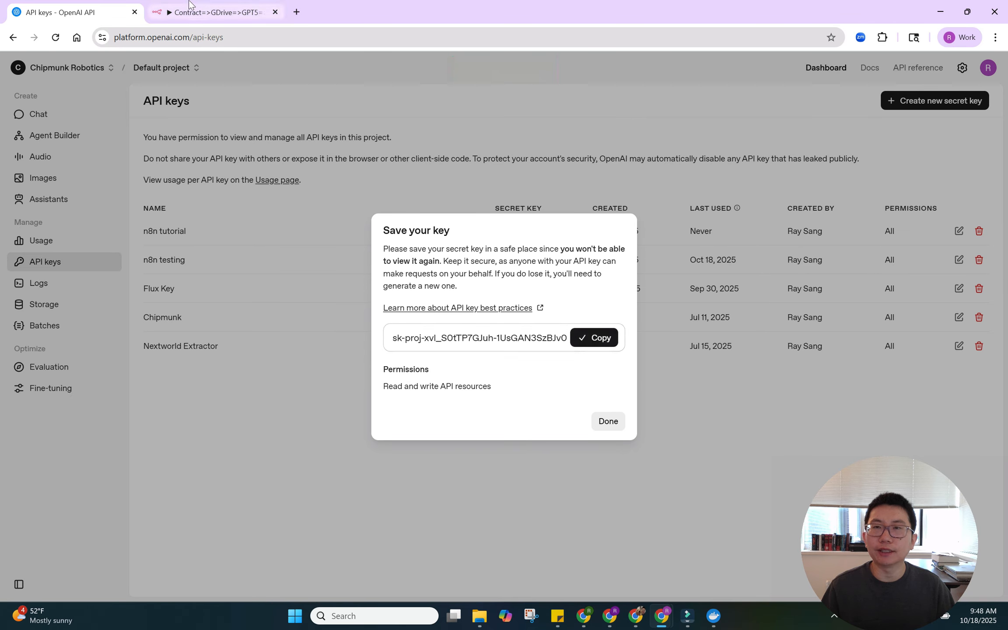
left_click(215, 12)
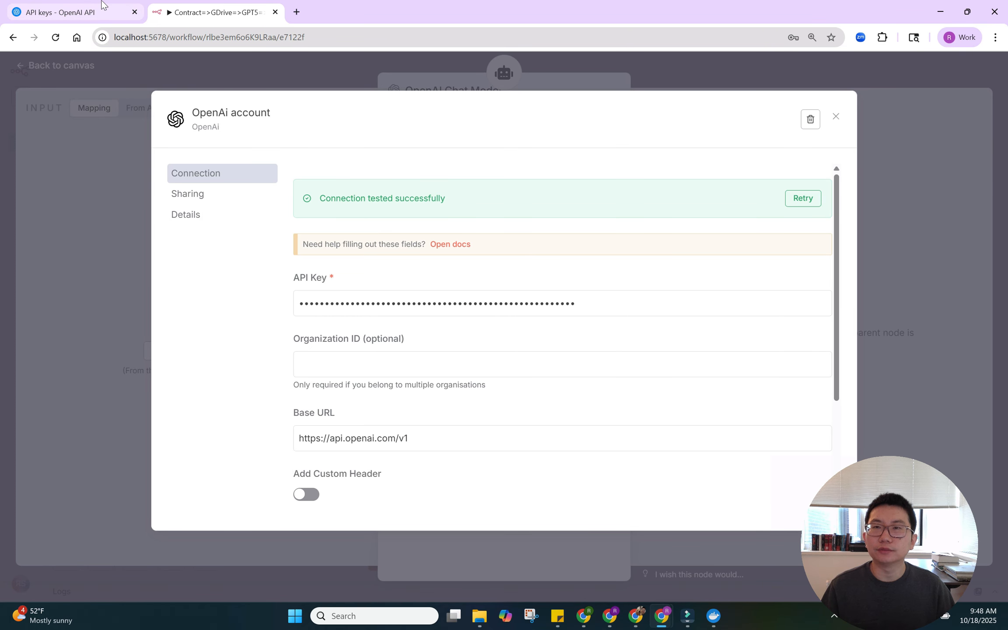
left_click(139, 17)
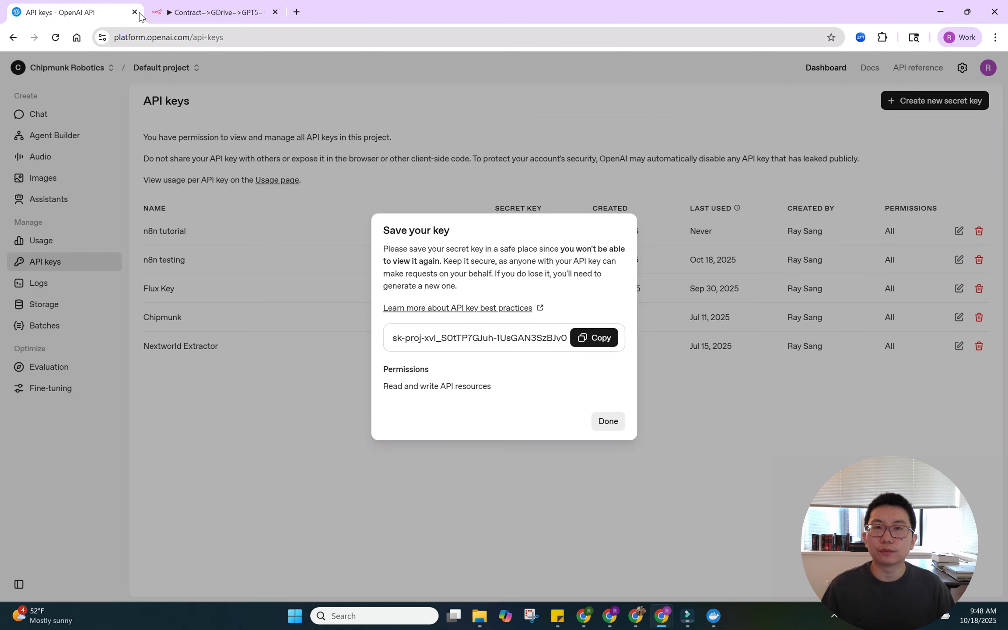
On the OpenAI platform, dismiss the new key's dialog and revoke the "n8n tutorial" secret key.
left_click(602, 425)
left_click(975, 238)
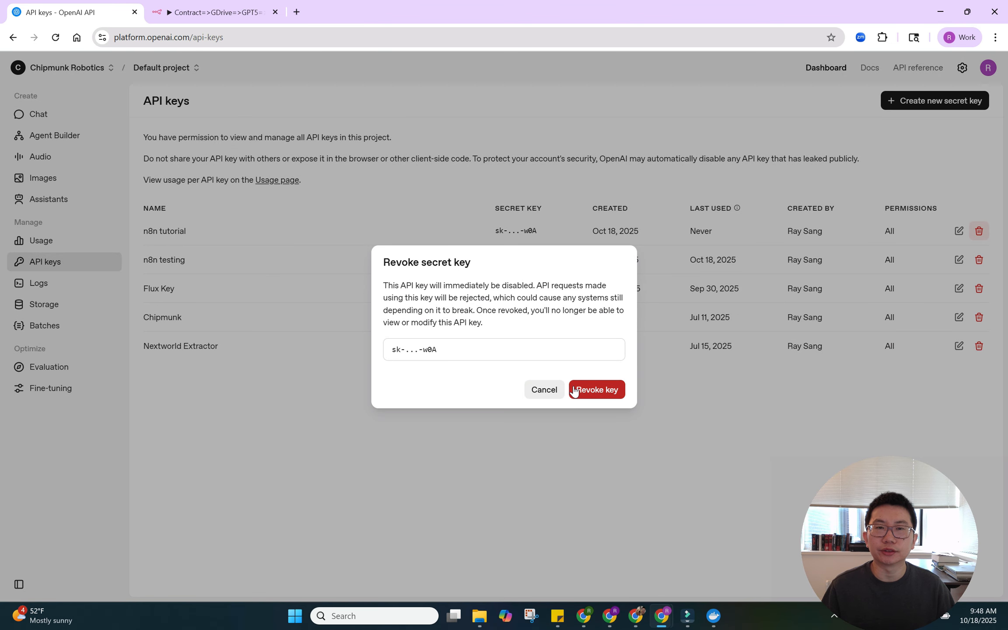
left_click(589, 390)
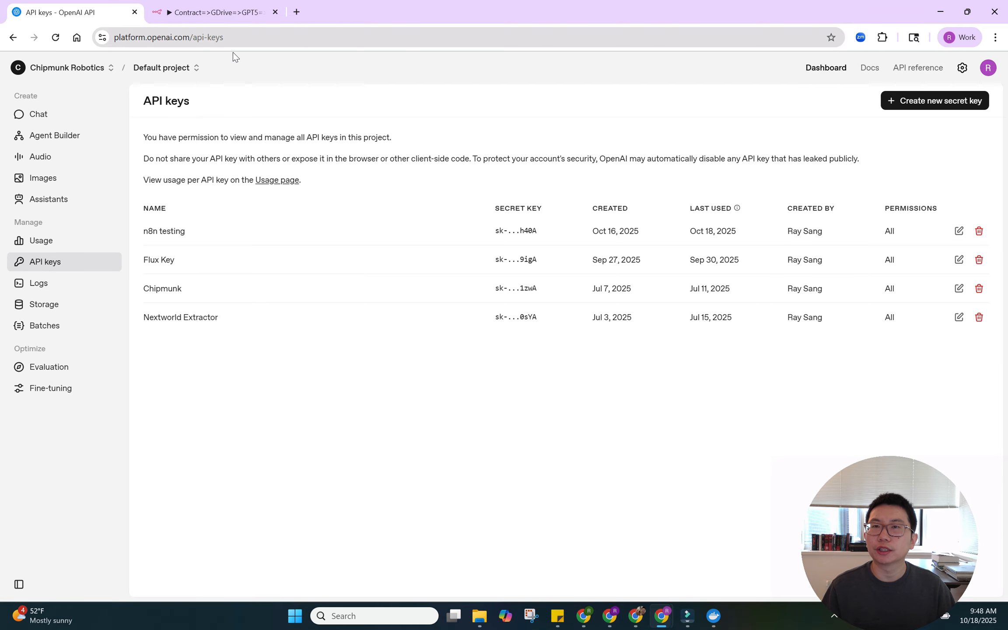
Back in n8n, close the OpenAI credential and its Chat Model node, and open the templates page.
left_click(230, 17)
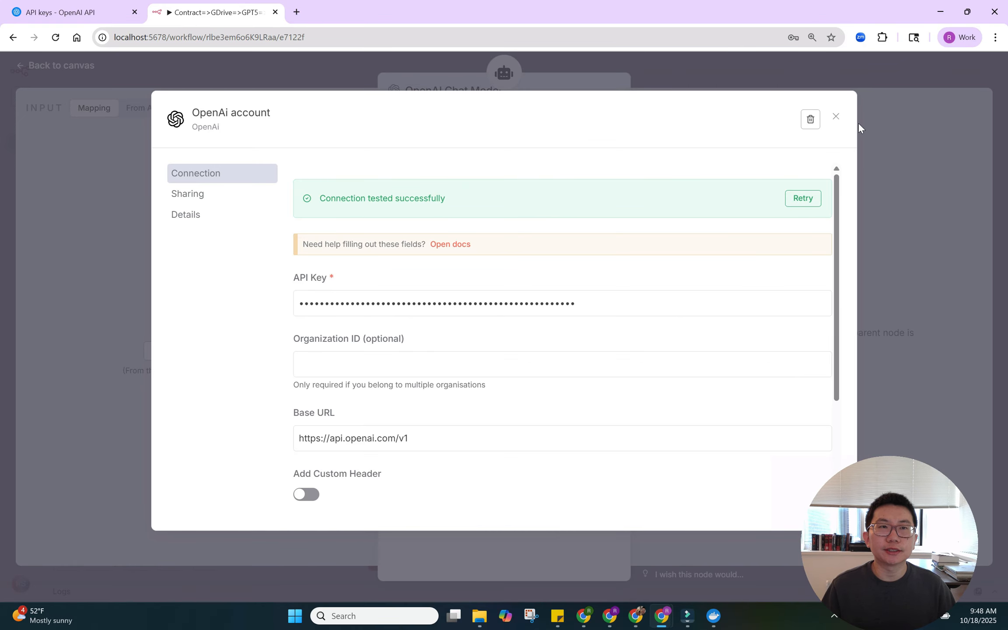
left_click(836, 115)
left_click(752, 72)
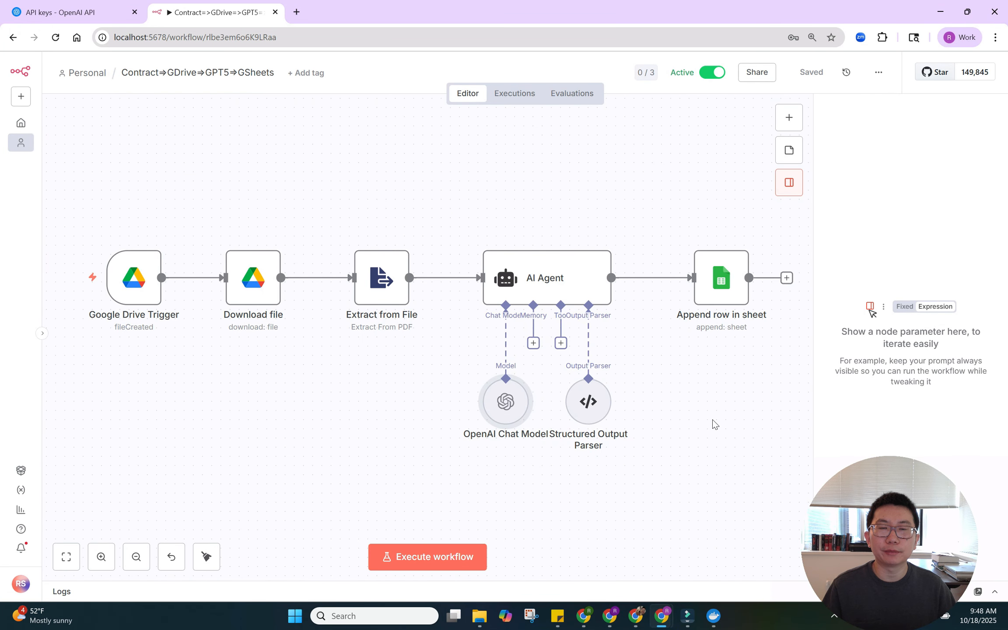
left_click(26, 469)
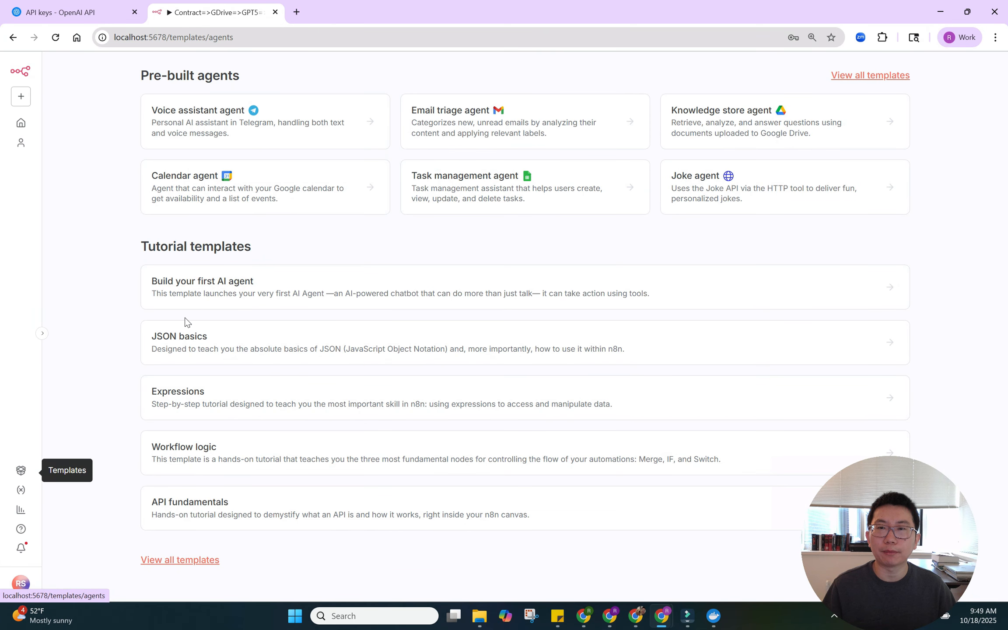